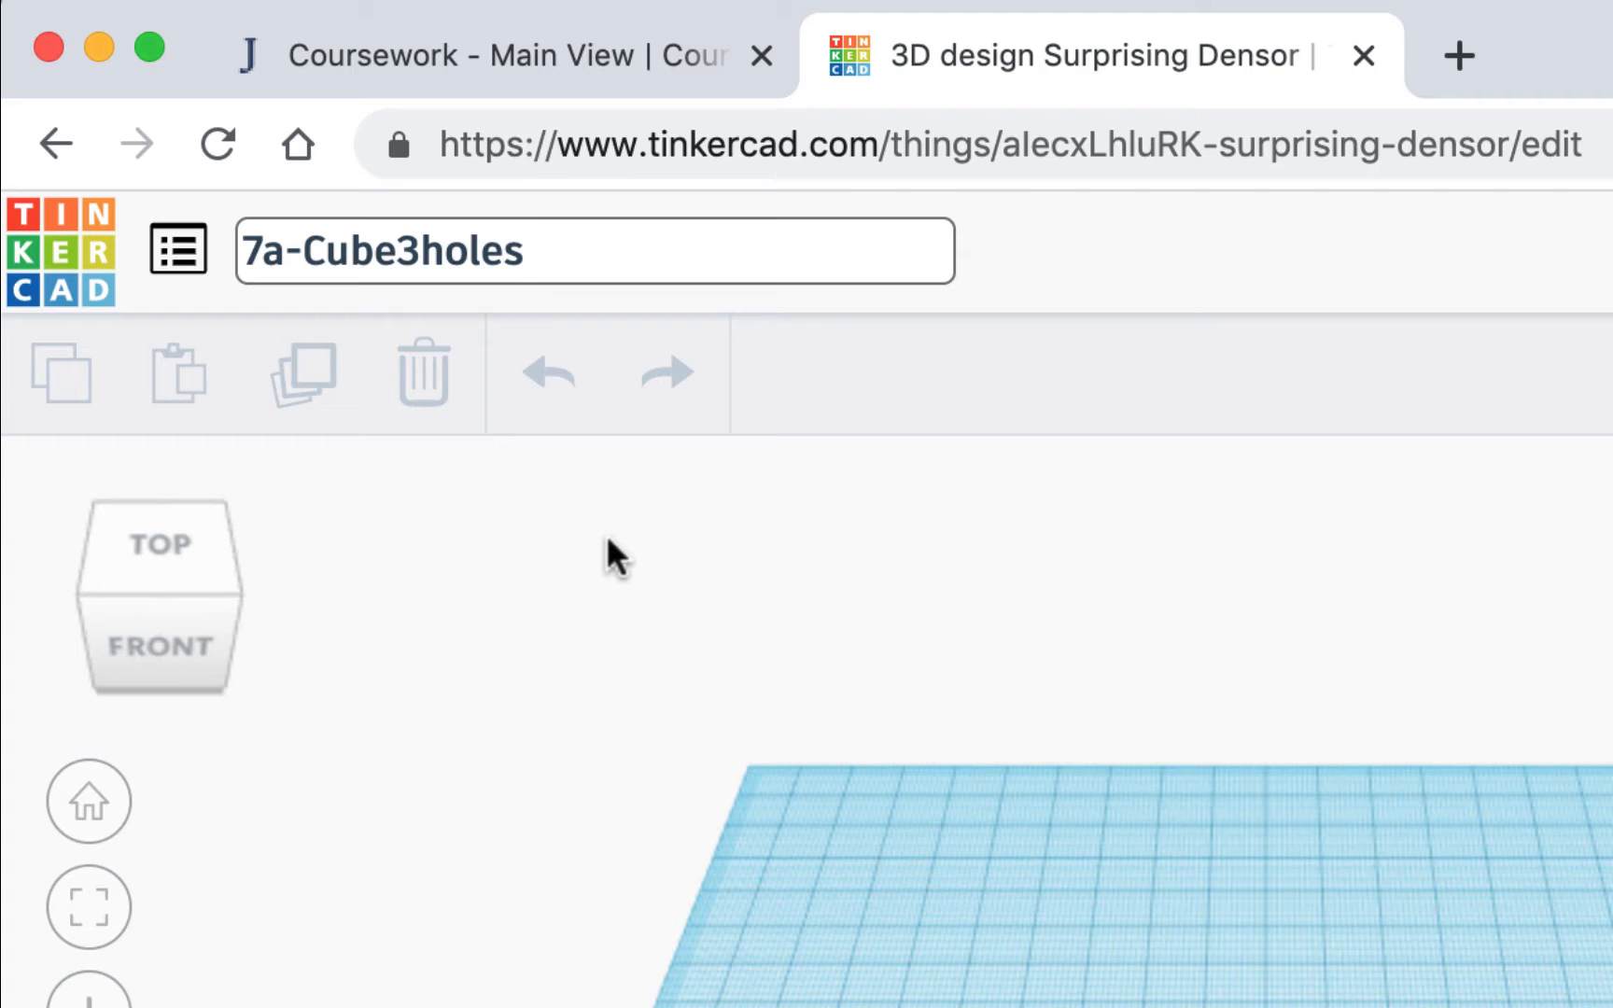
- Commit 7a-Cube3holes as the design name
click(634, 623)
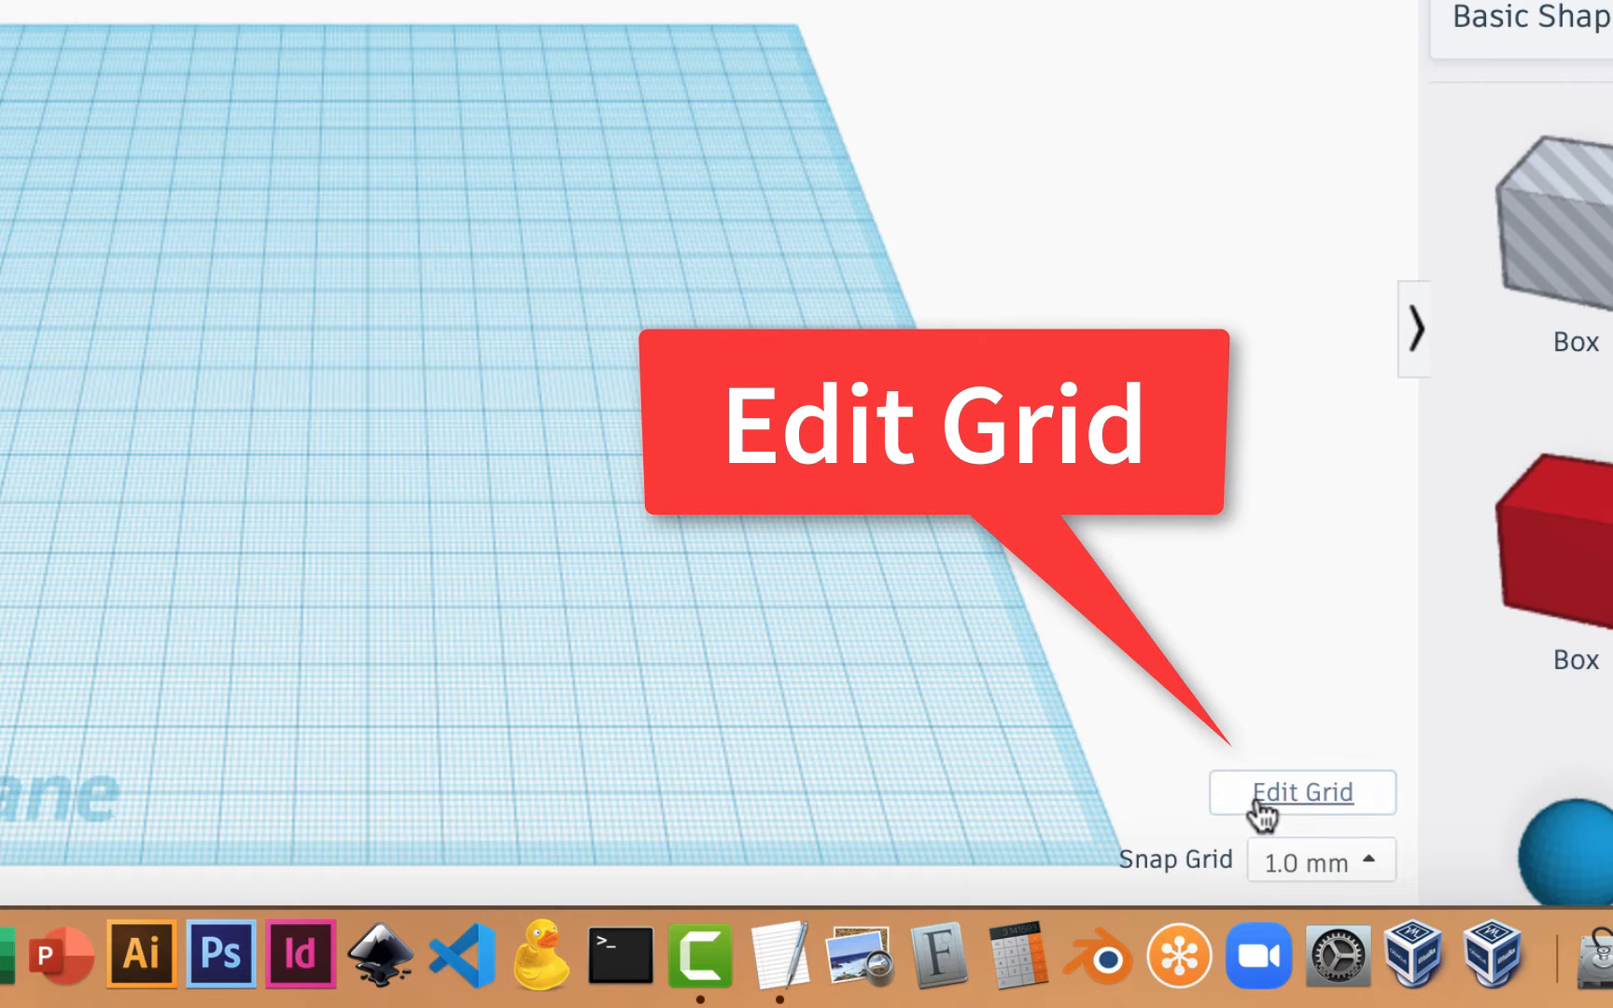
- Open the grid properties and set the workplane width to 100 mm
click(1292, 794)
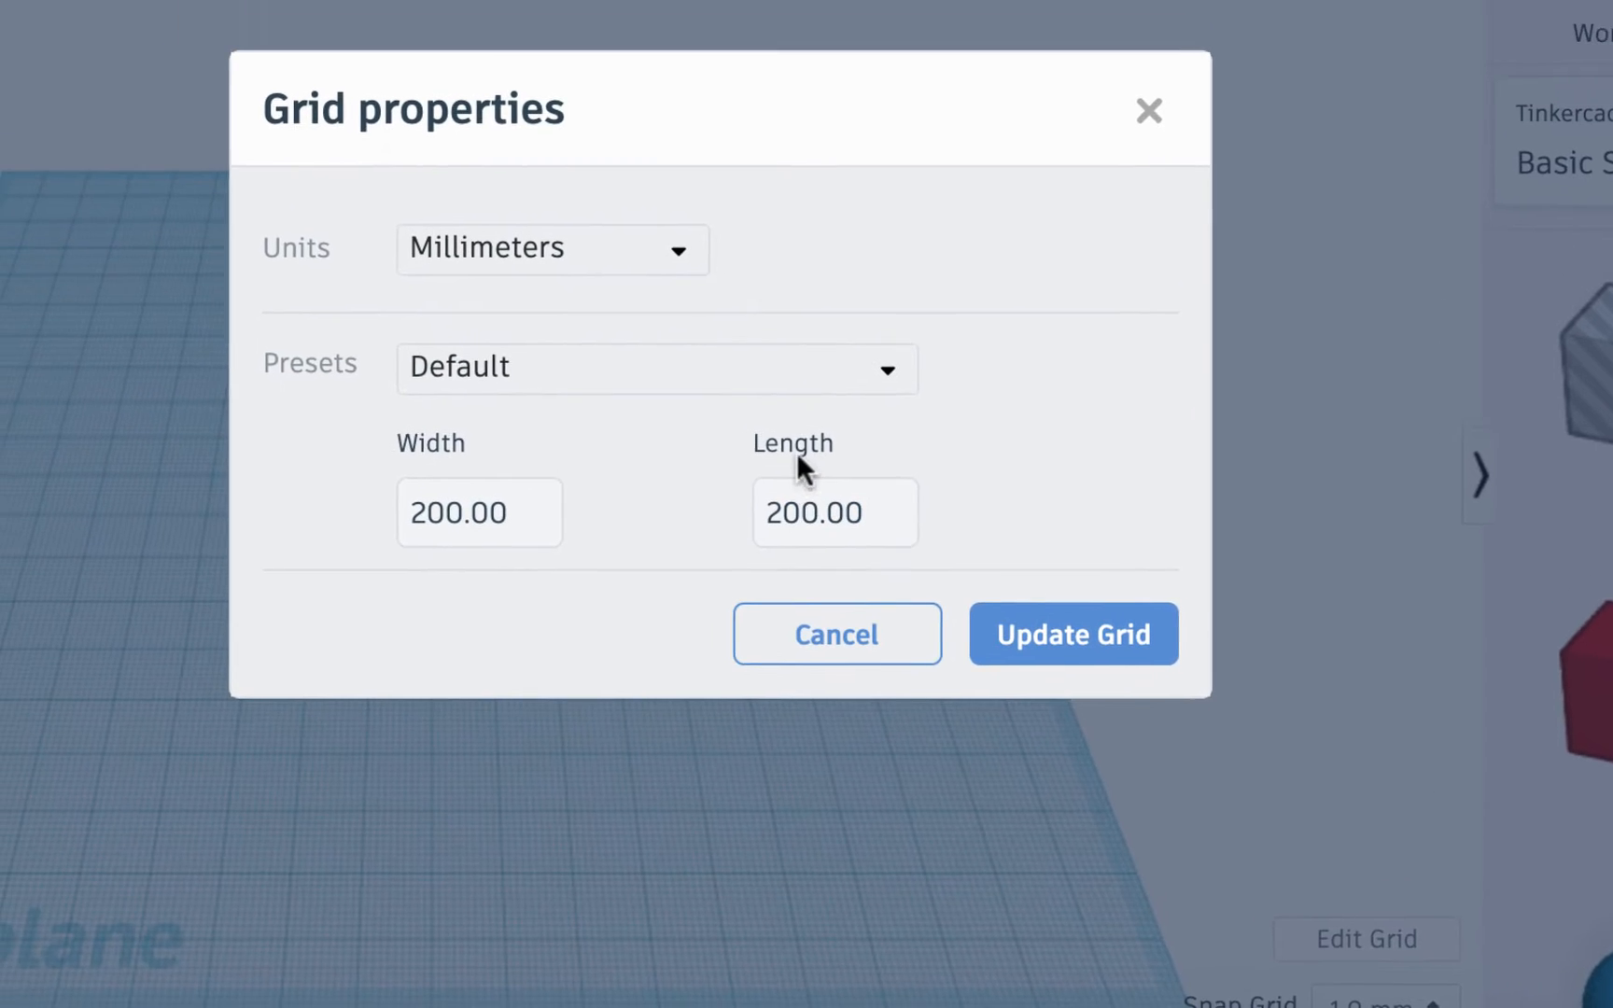
click(543, 566)
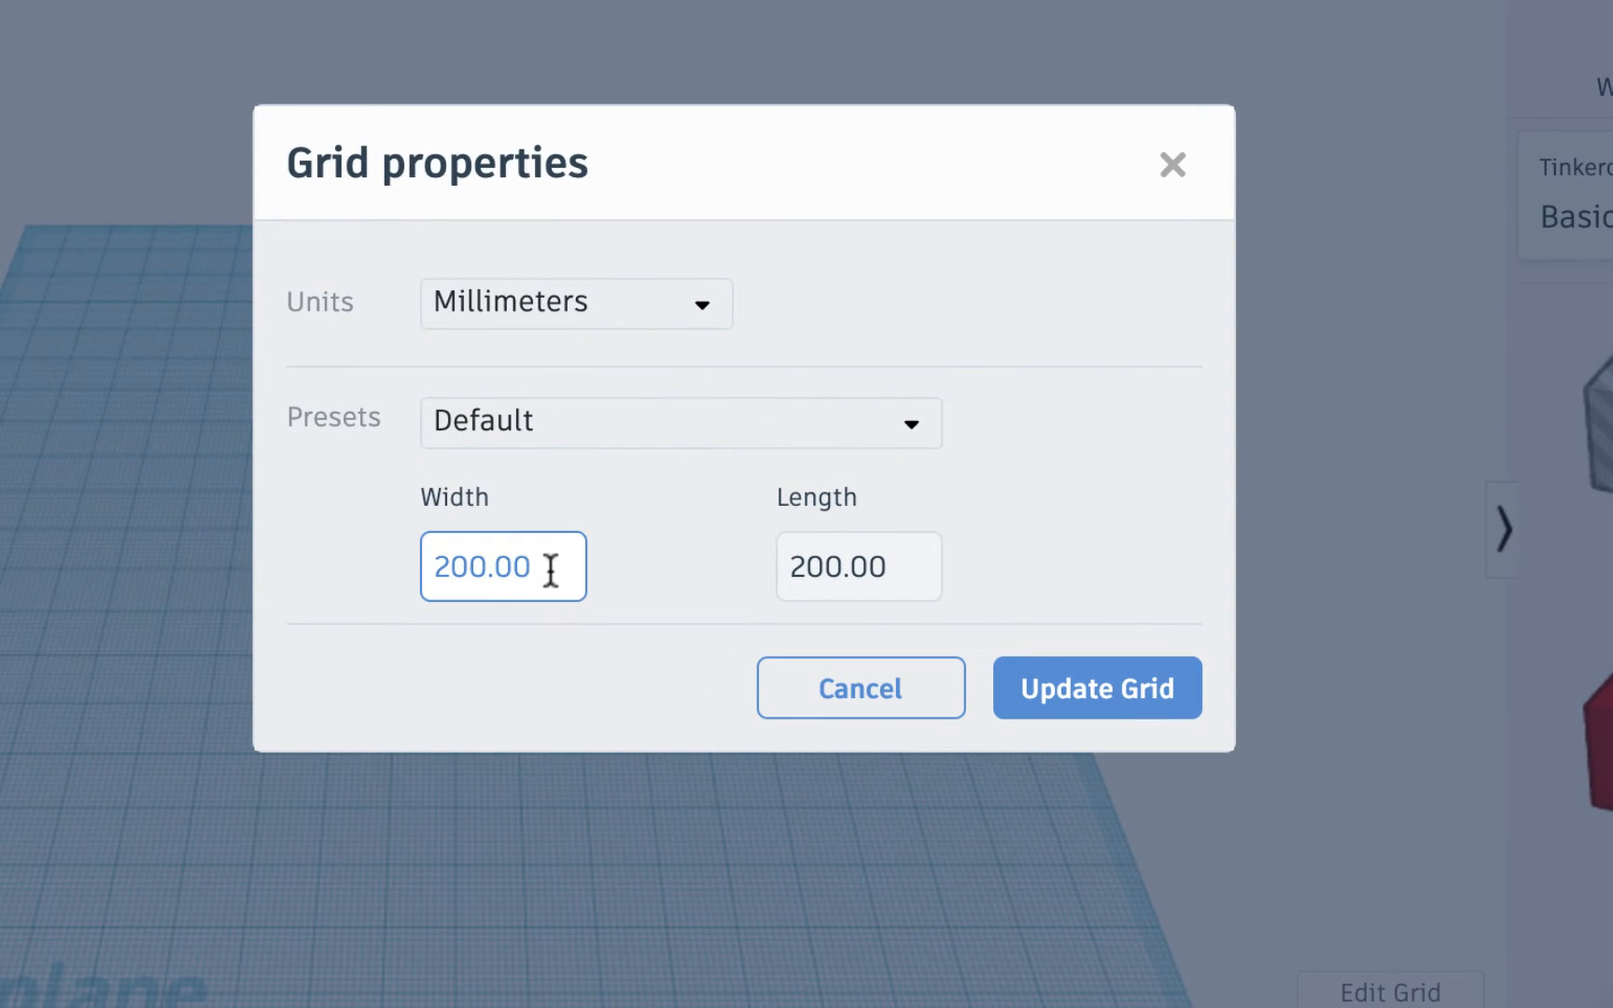
drag(550, 564, 329, 568)
click(327, 568)
click(583, 554)
drag(569, 562, 353, 559)
click(332, 558)
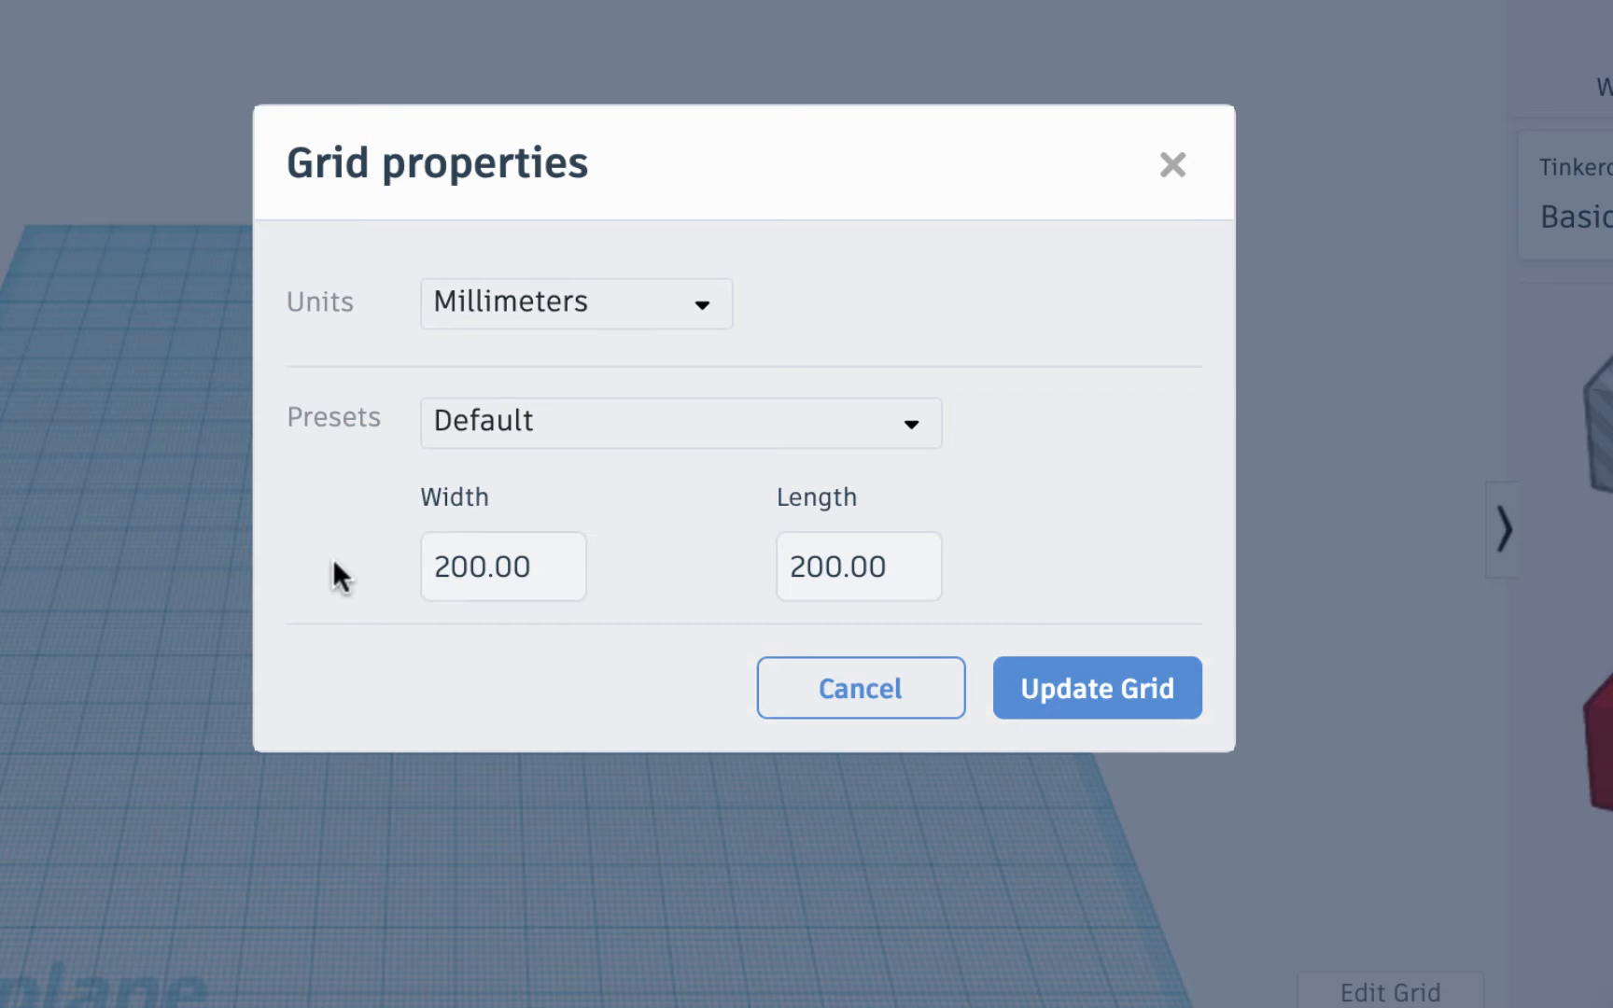
click(467, 547)
double_click(494, 570)
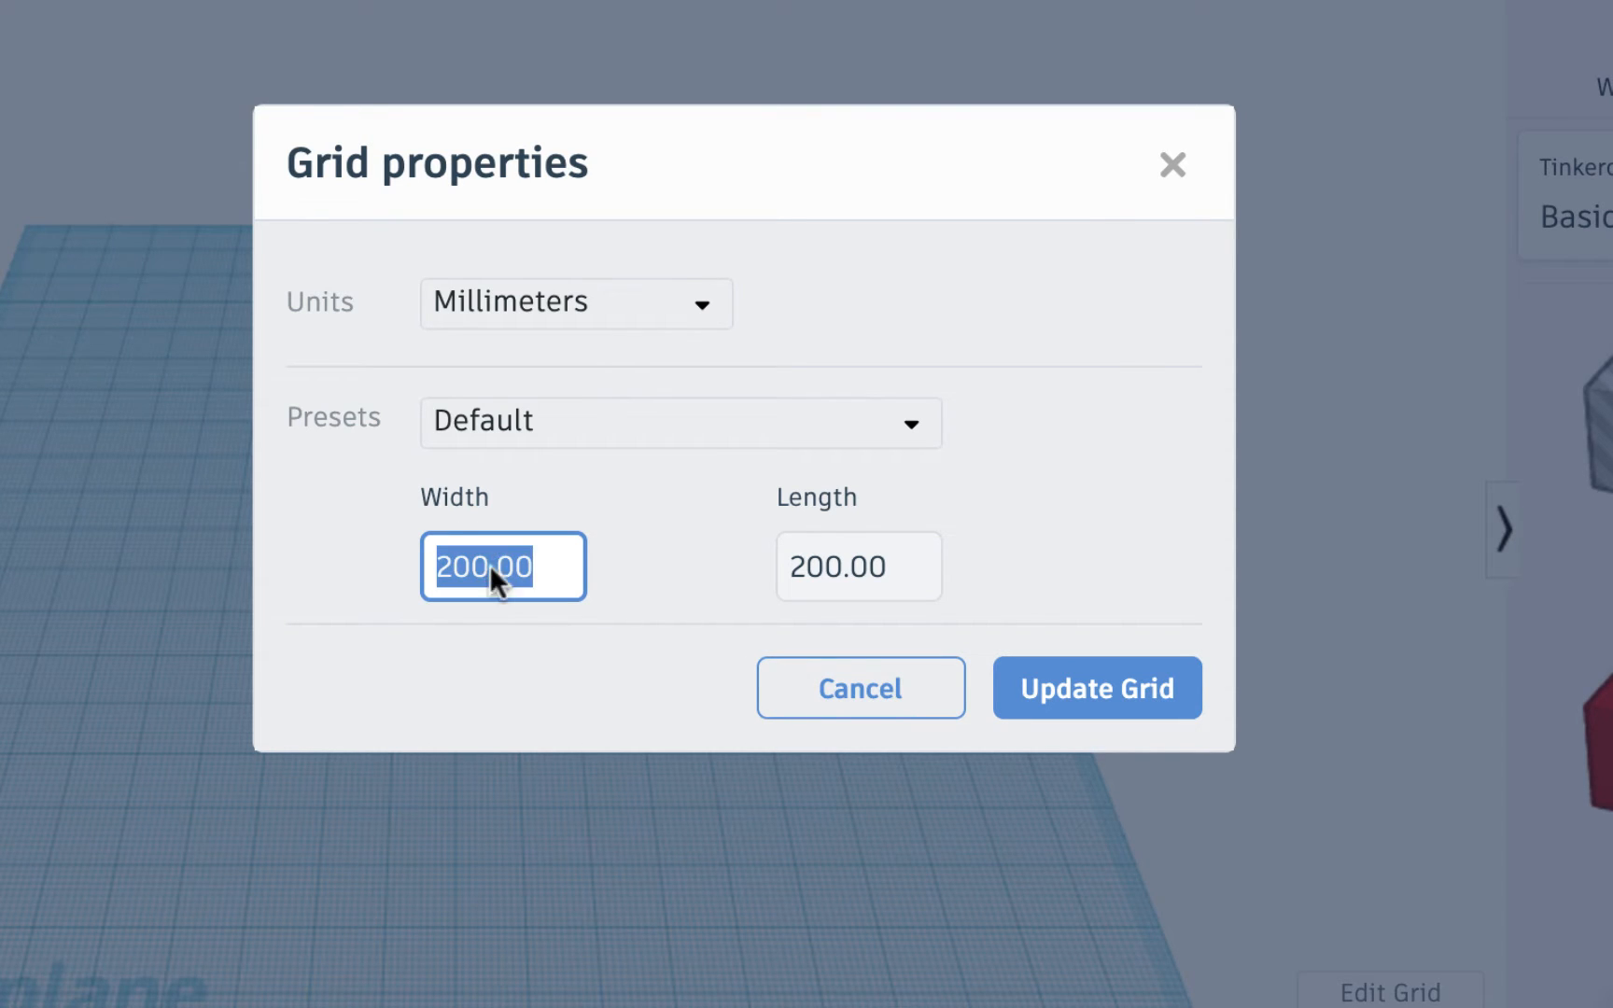
text(100)
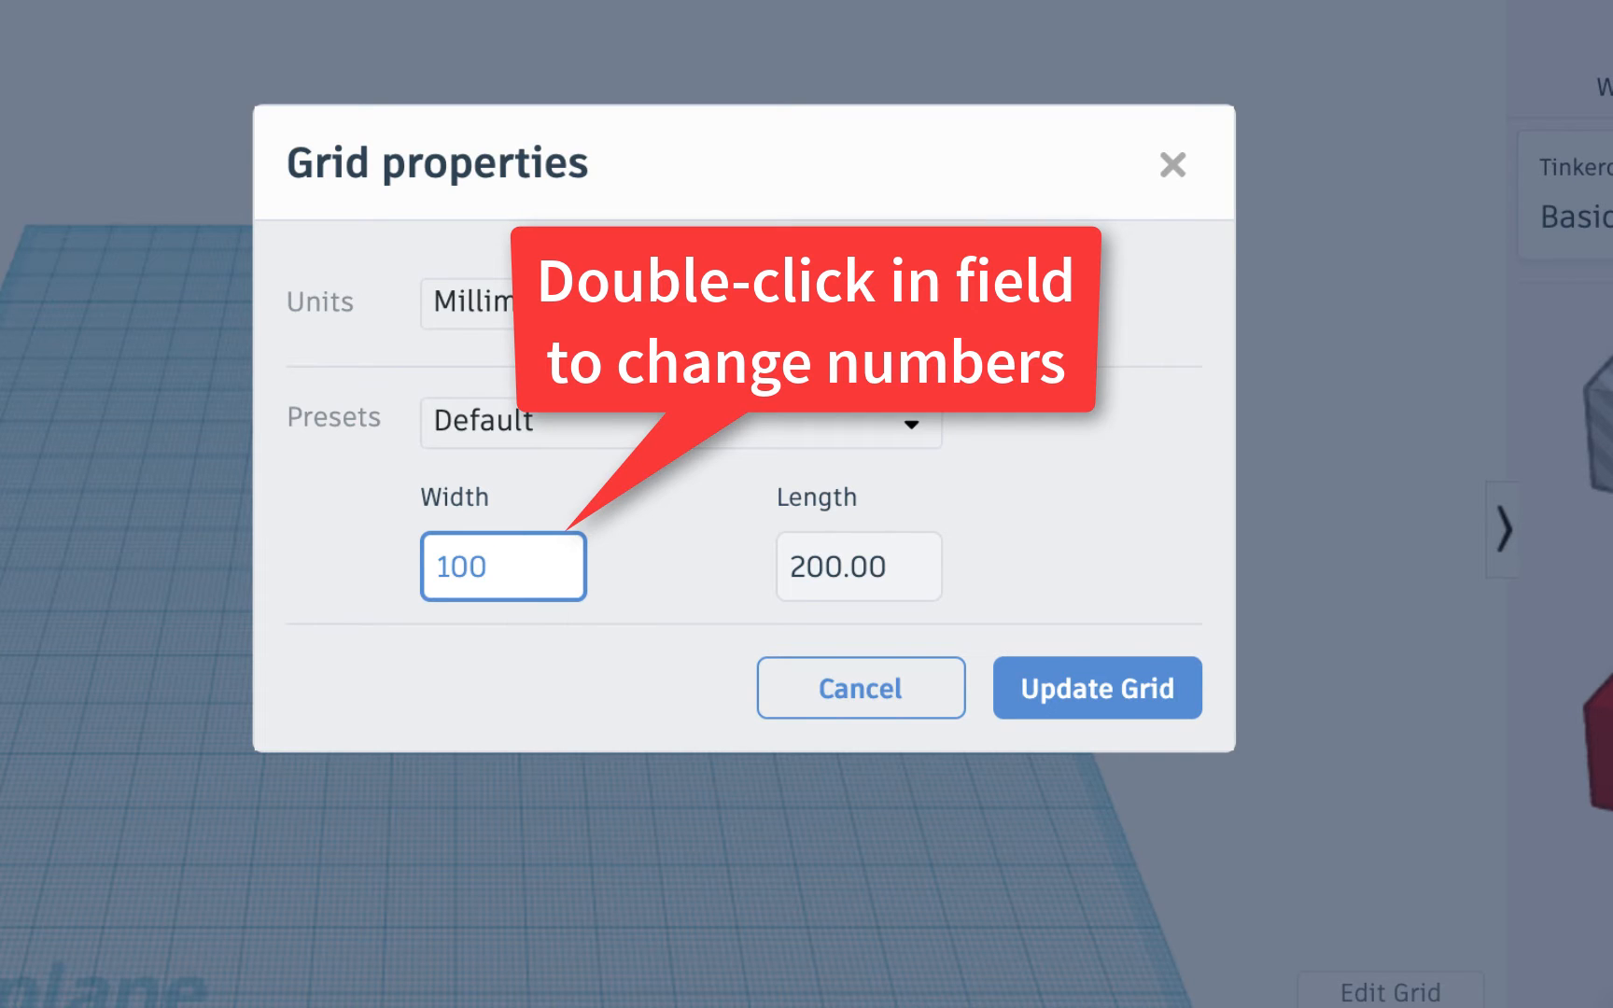
- Set the workplane length to 100 mm and update the grid
click(809, 565)
double_click(808, 565)
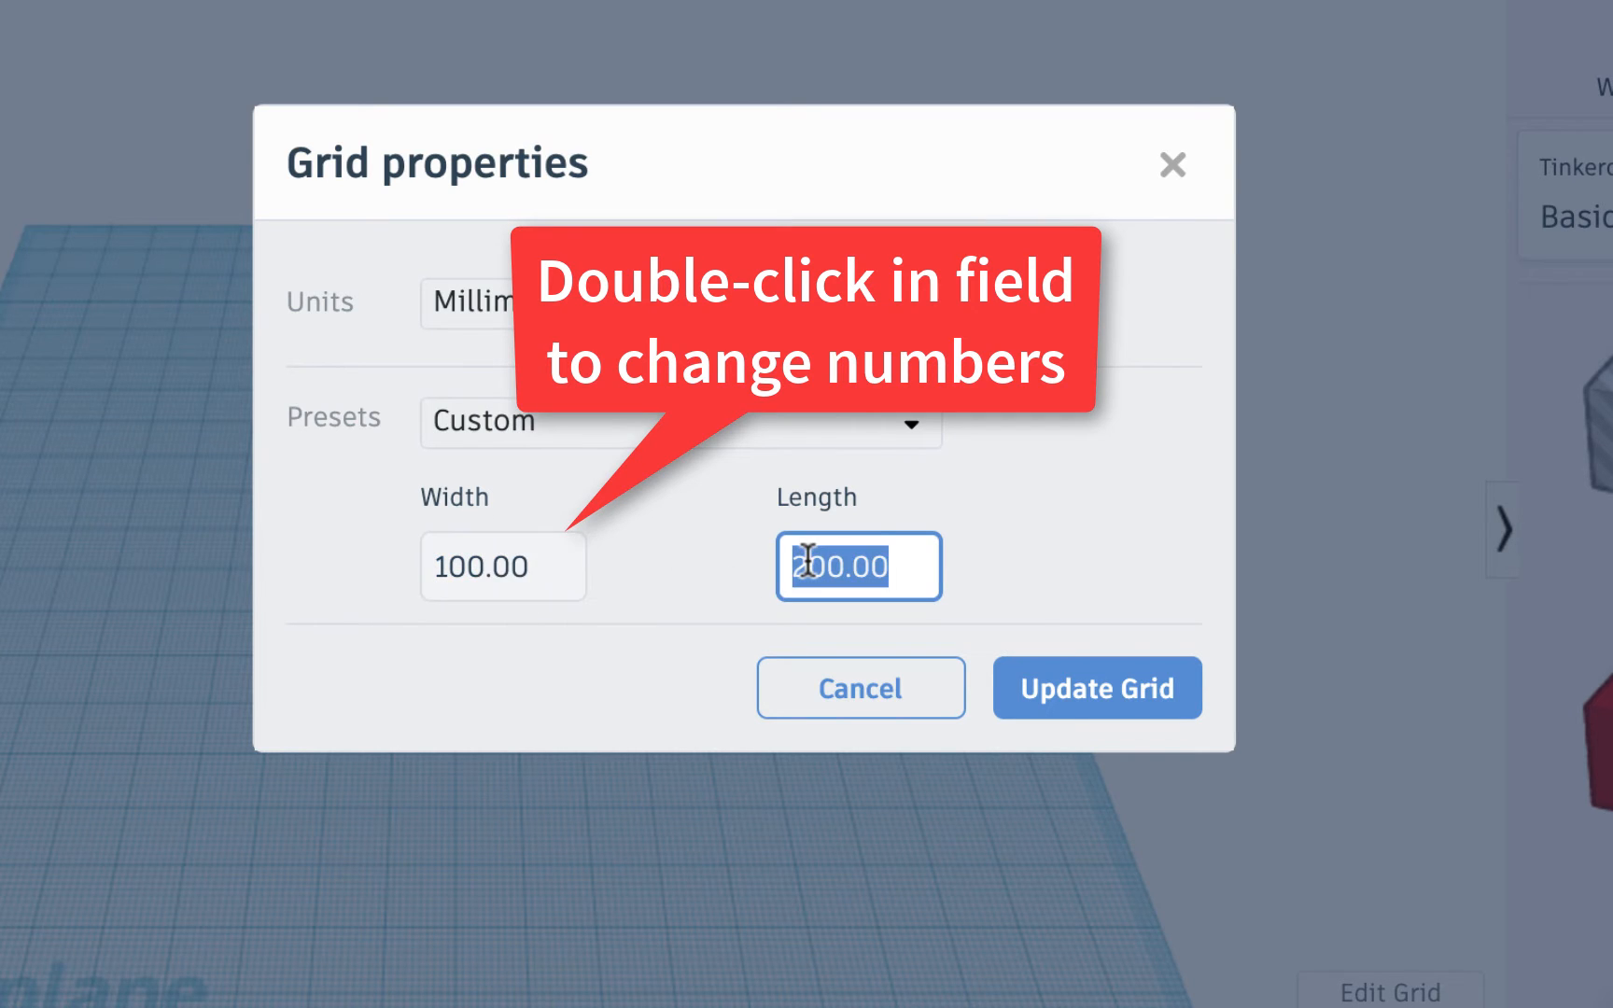
text(100)
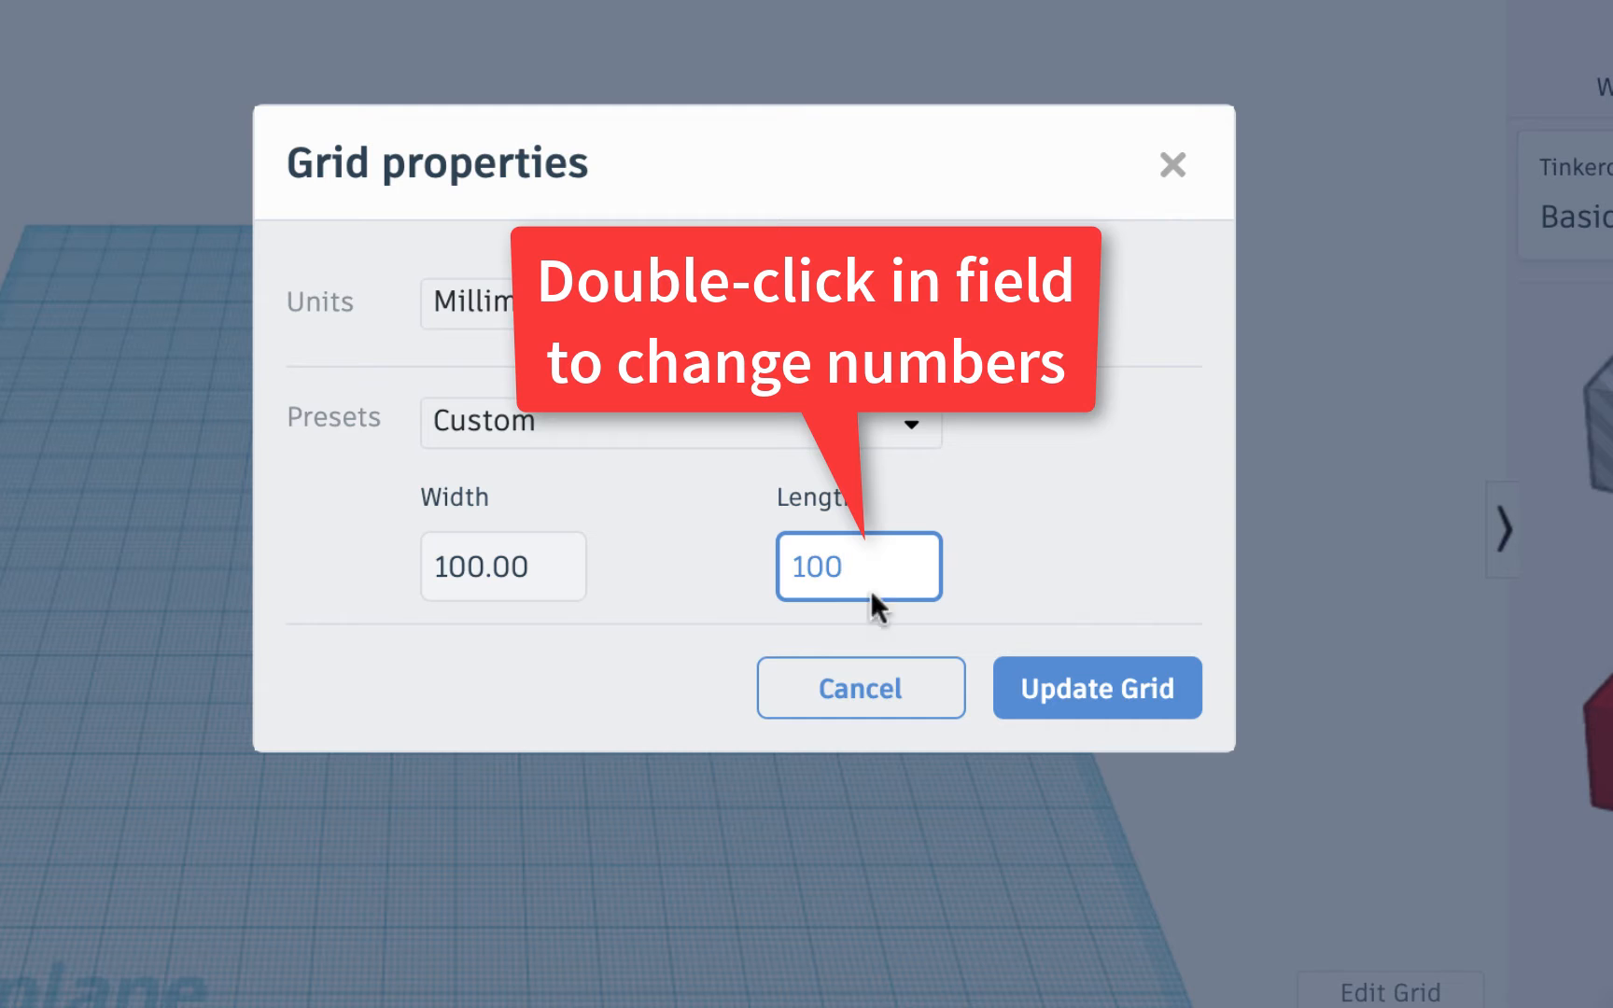
click(1127, 698)
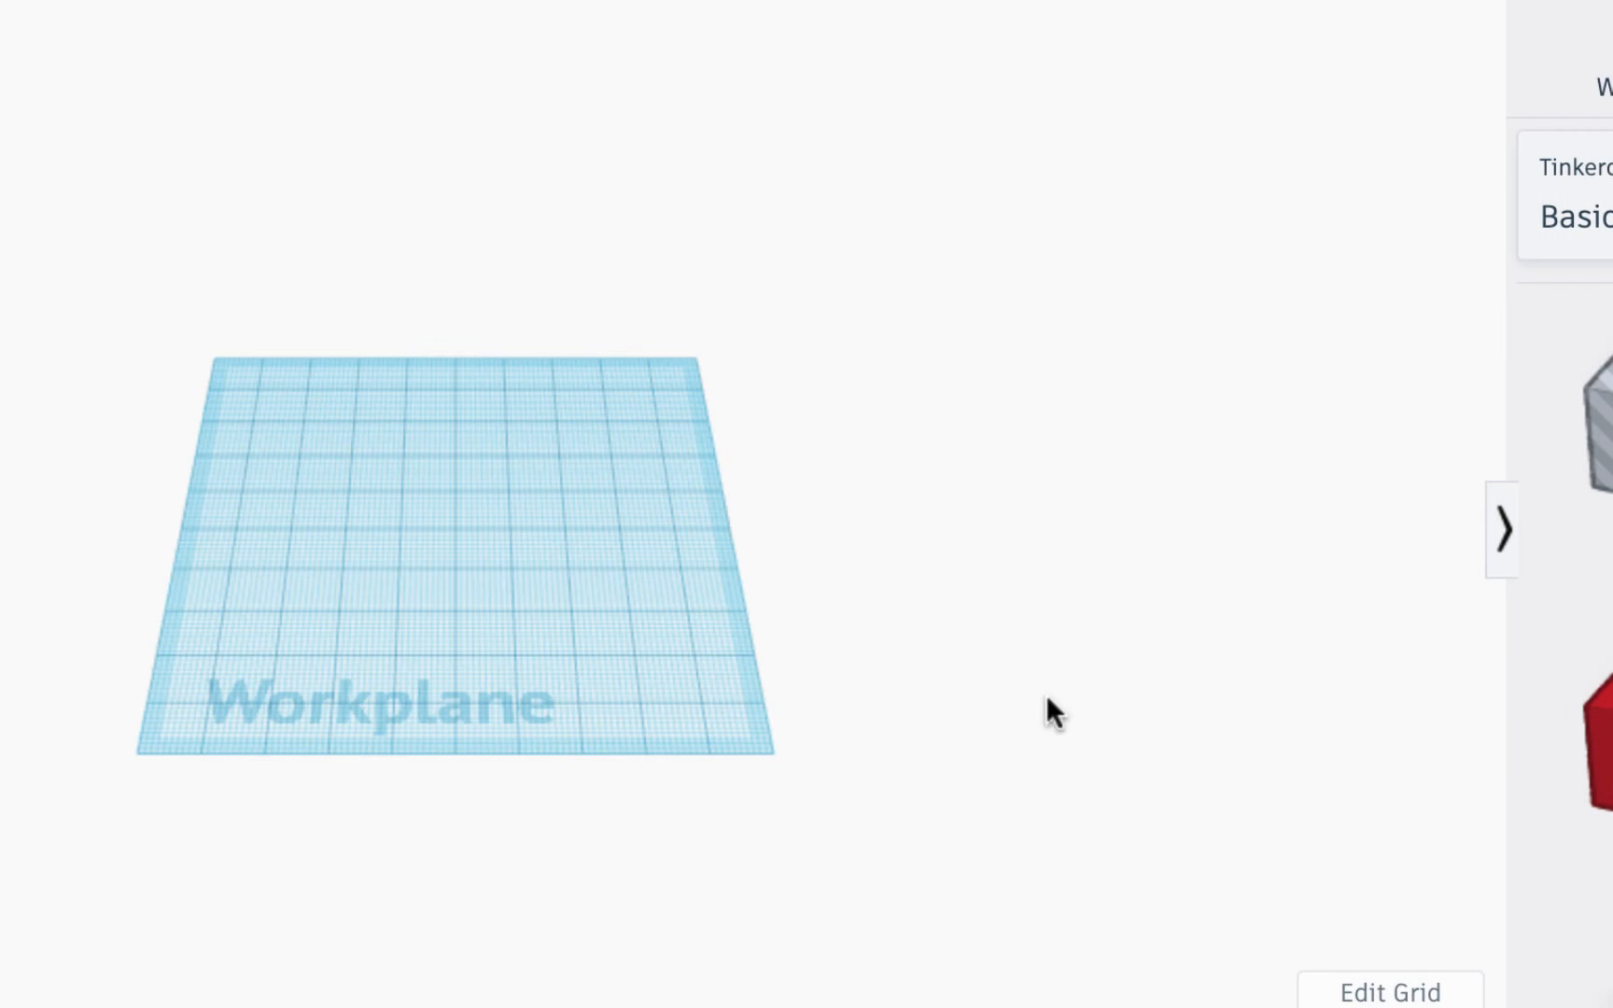
- Place a ruler on the workplane and move its origin to the centre, five grid blocks in from each side
scroll(572, 567, up, 8)
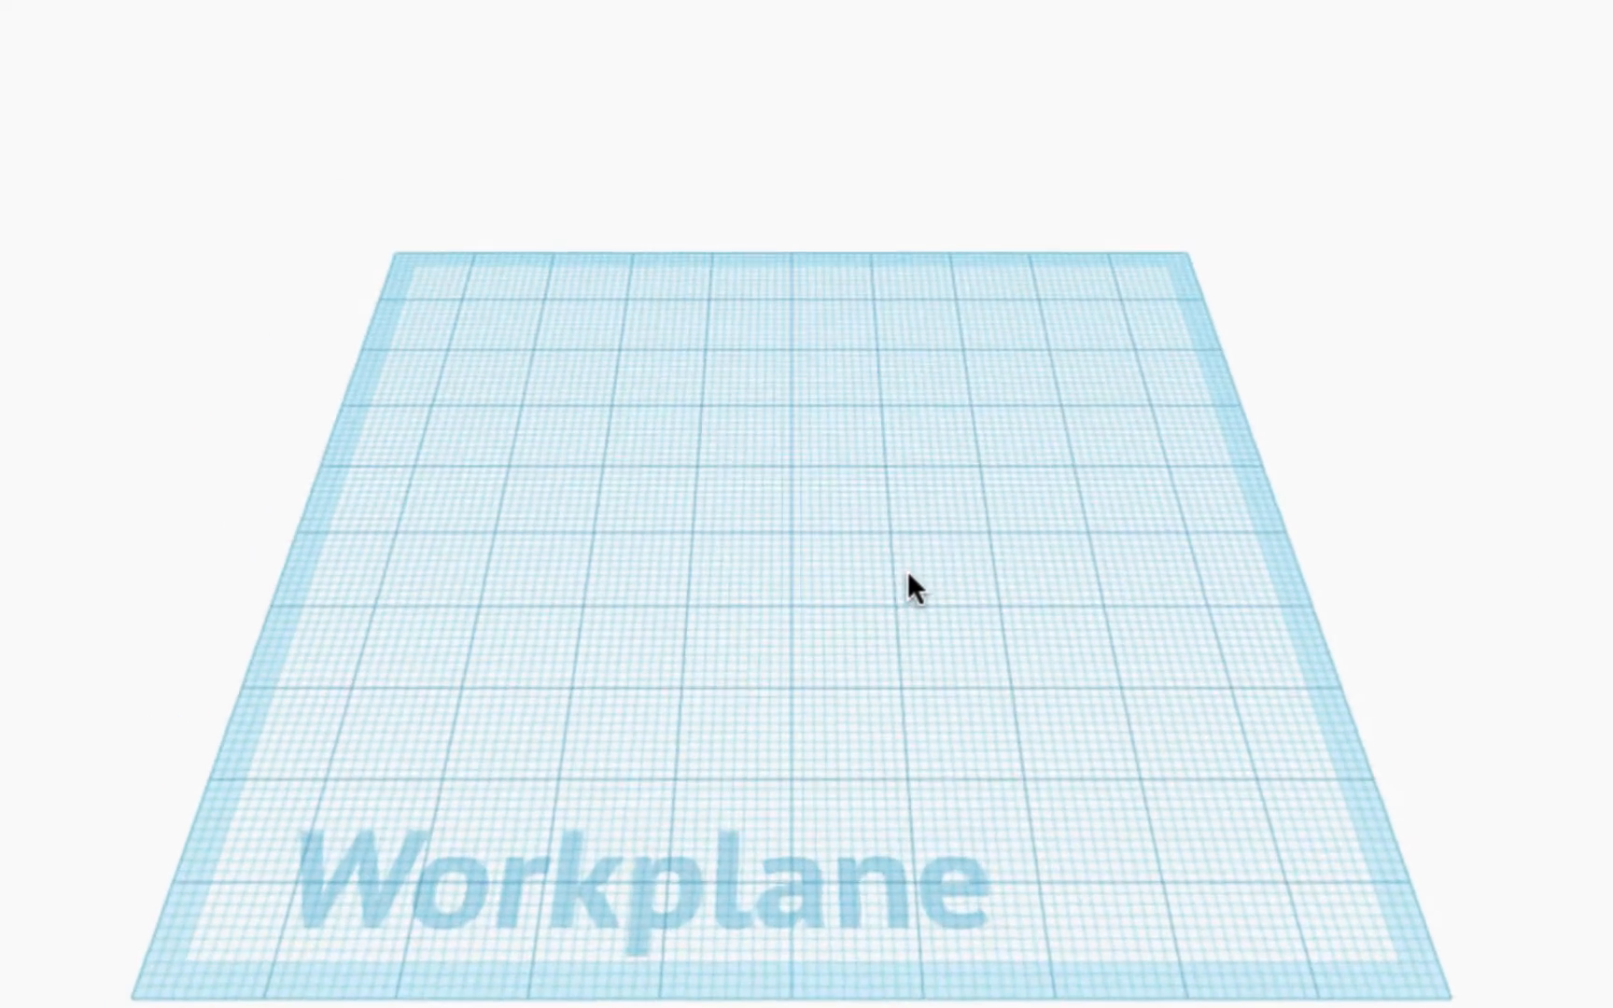
scroll(908, 571, down, 5)
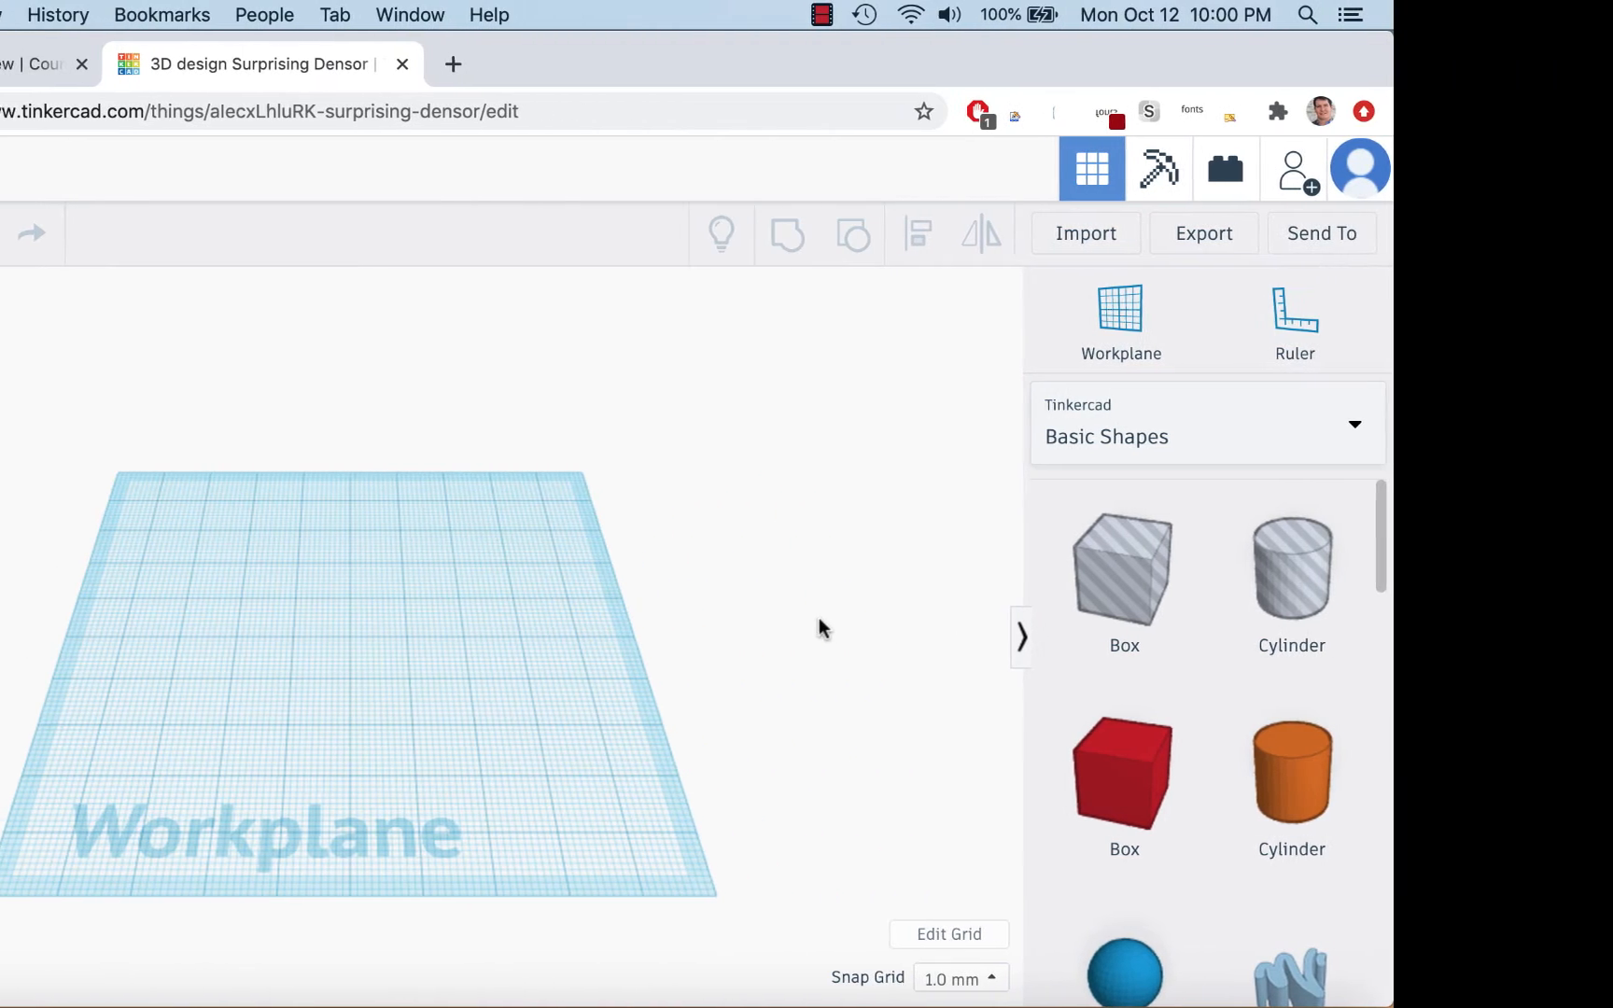
click(1286, 326)
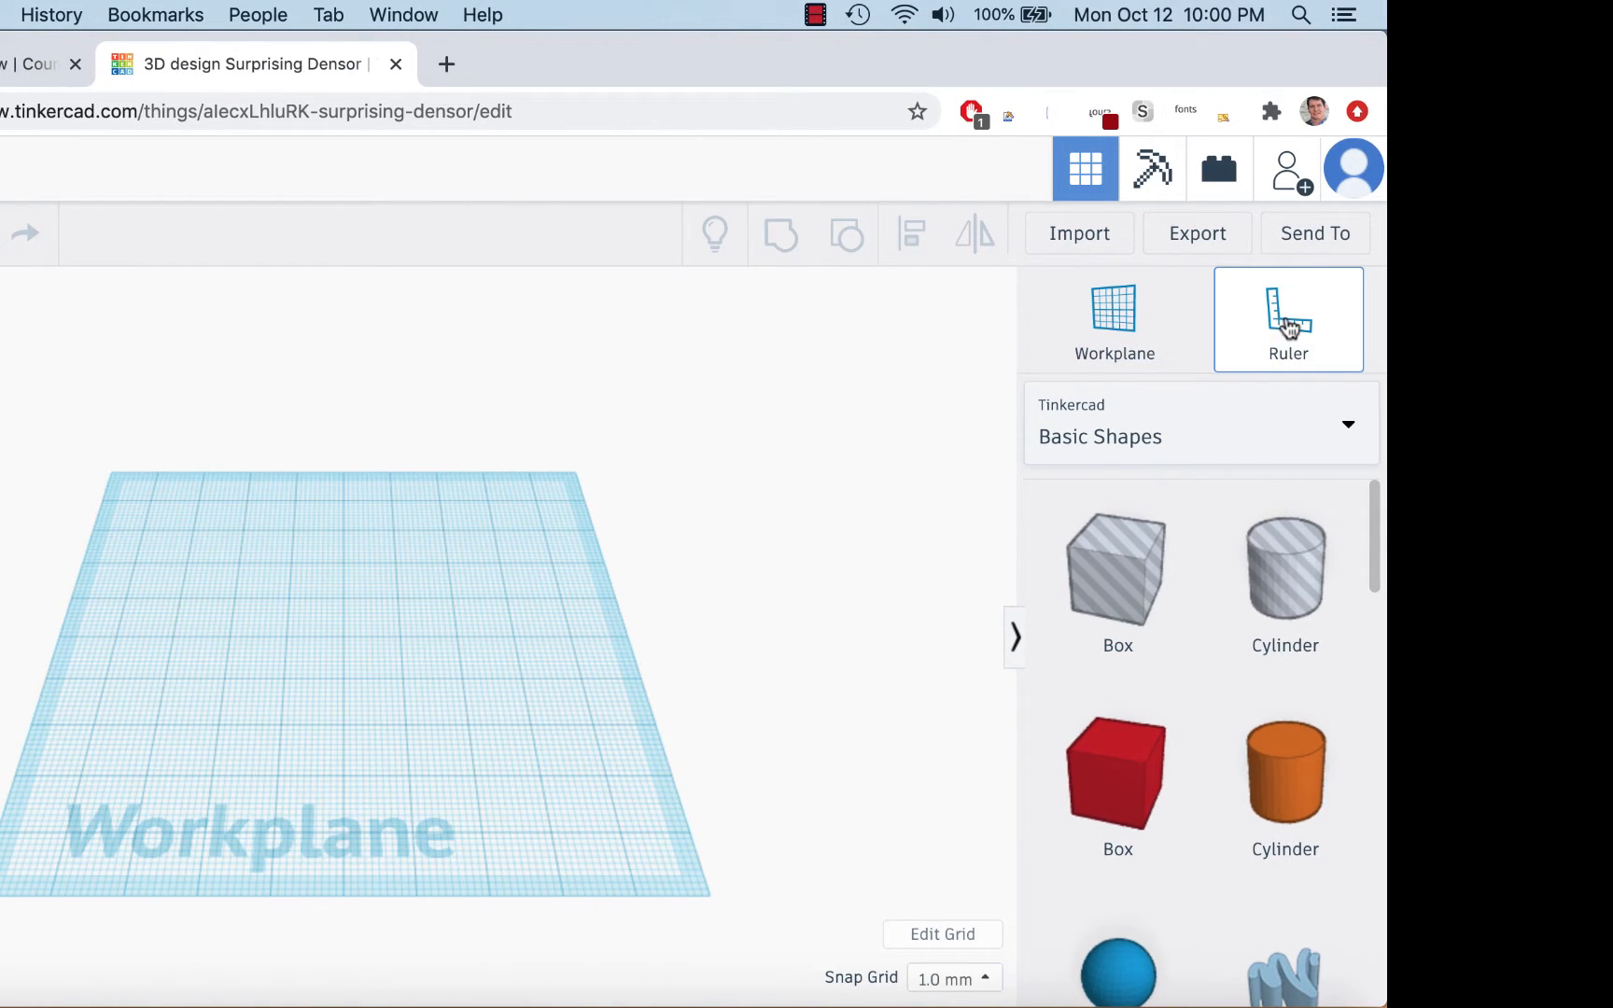
click(474, 649)
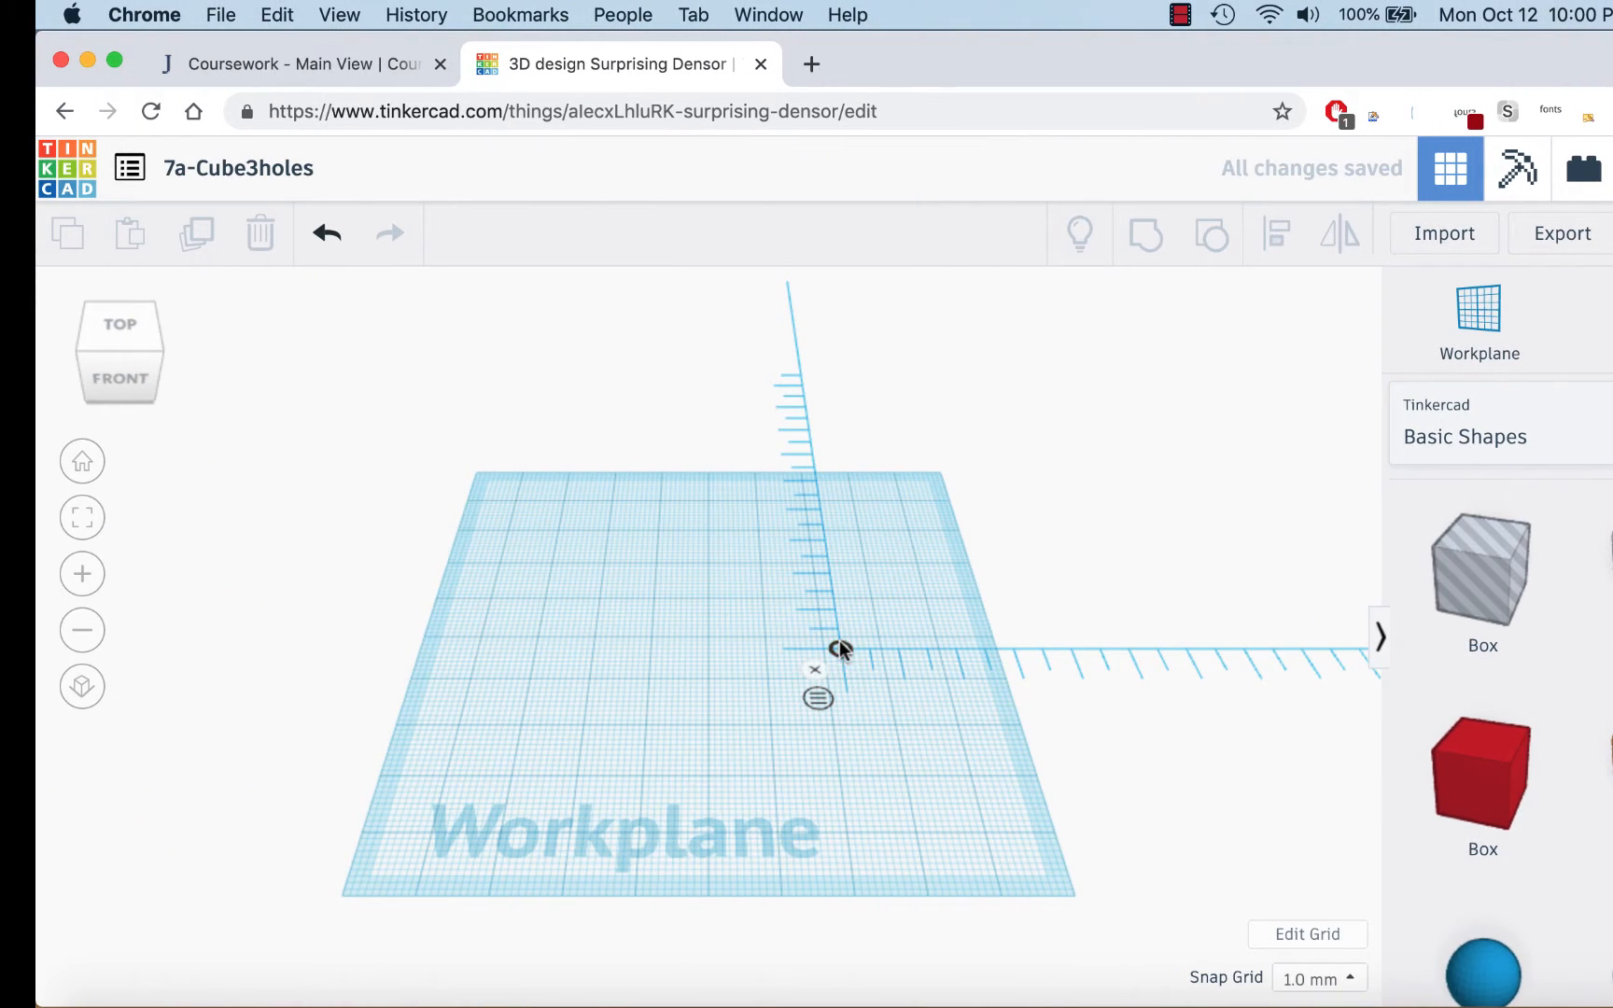
drag(833, 645, 711, 635)
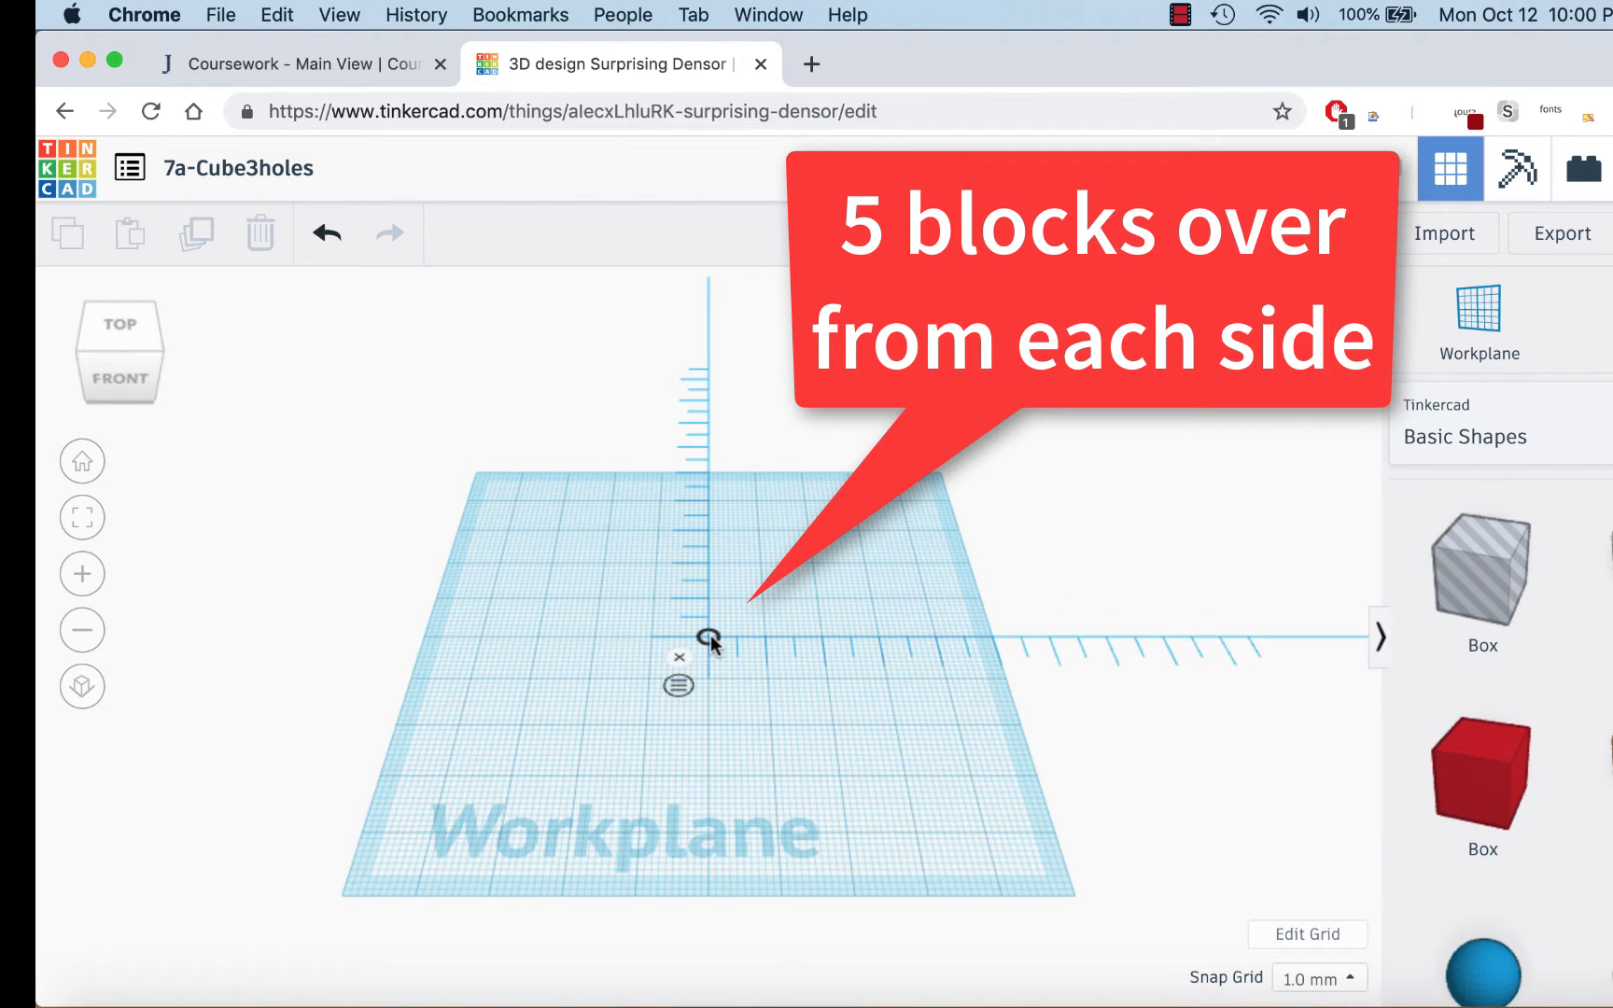
- Fine-tune the ruler origin onto the workplane's centre grid intersection and set the ruler to use the midpoint
scroll(711, 635, up, 5)
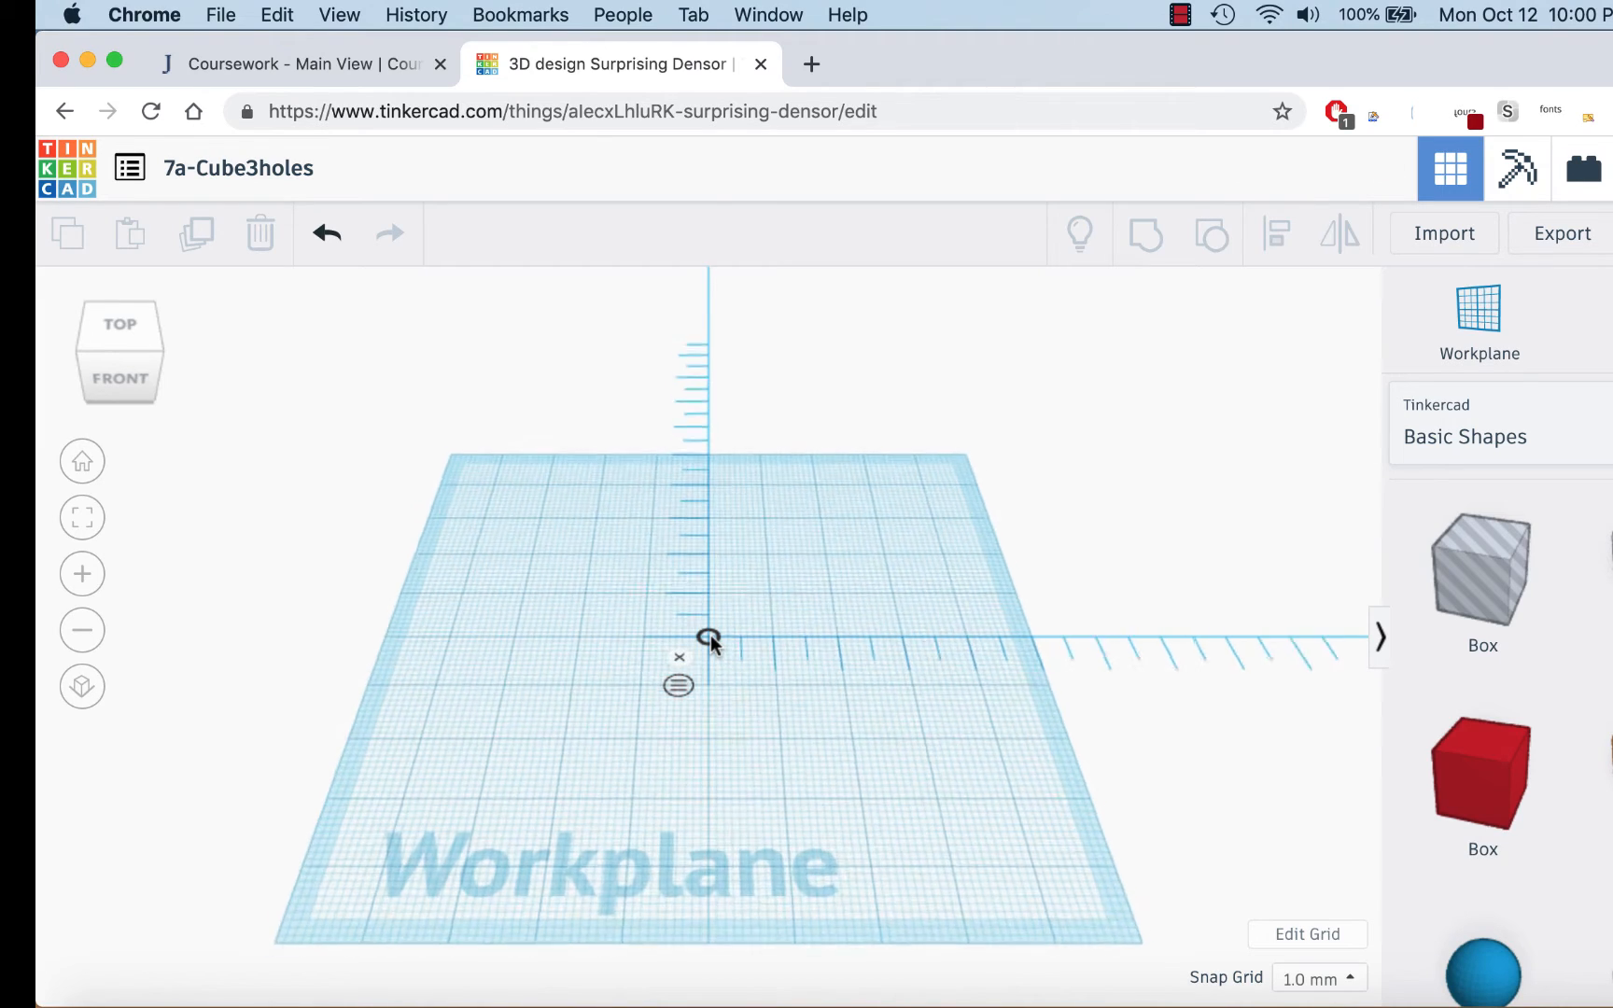
scroll(710, 635, down, 3)
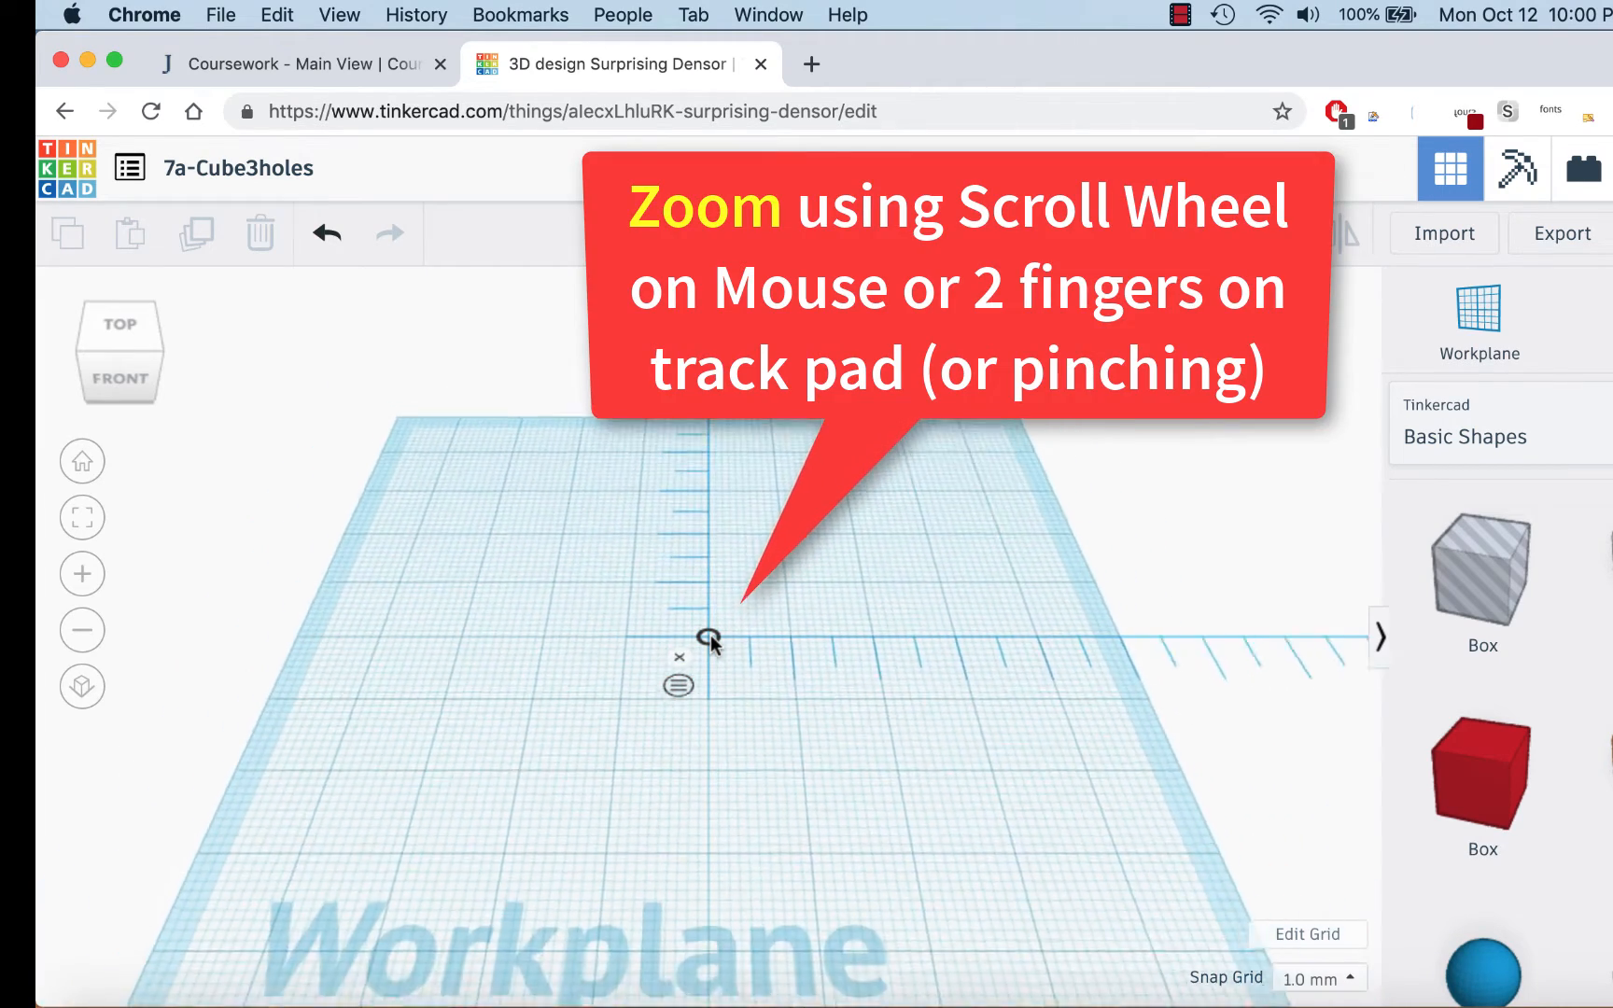
scroll(711, 634, up, 3)
scroll(711, 634, down, 5)
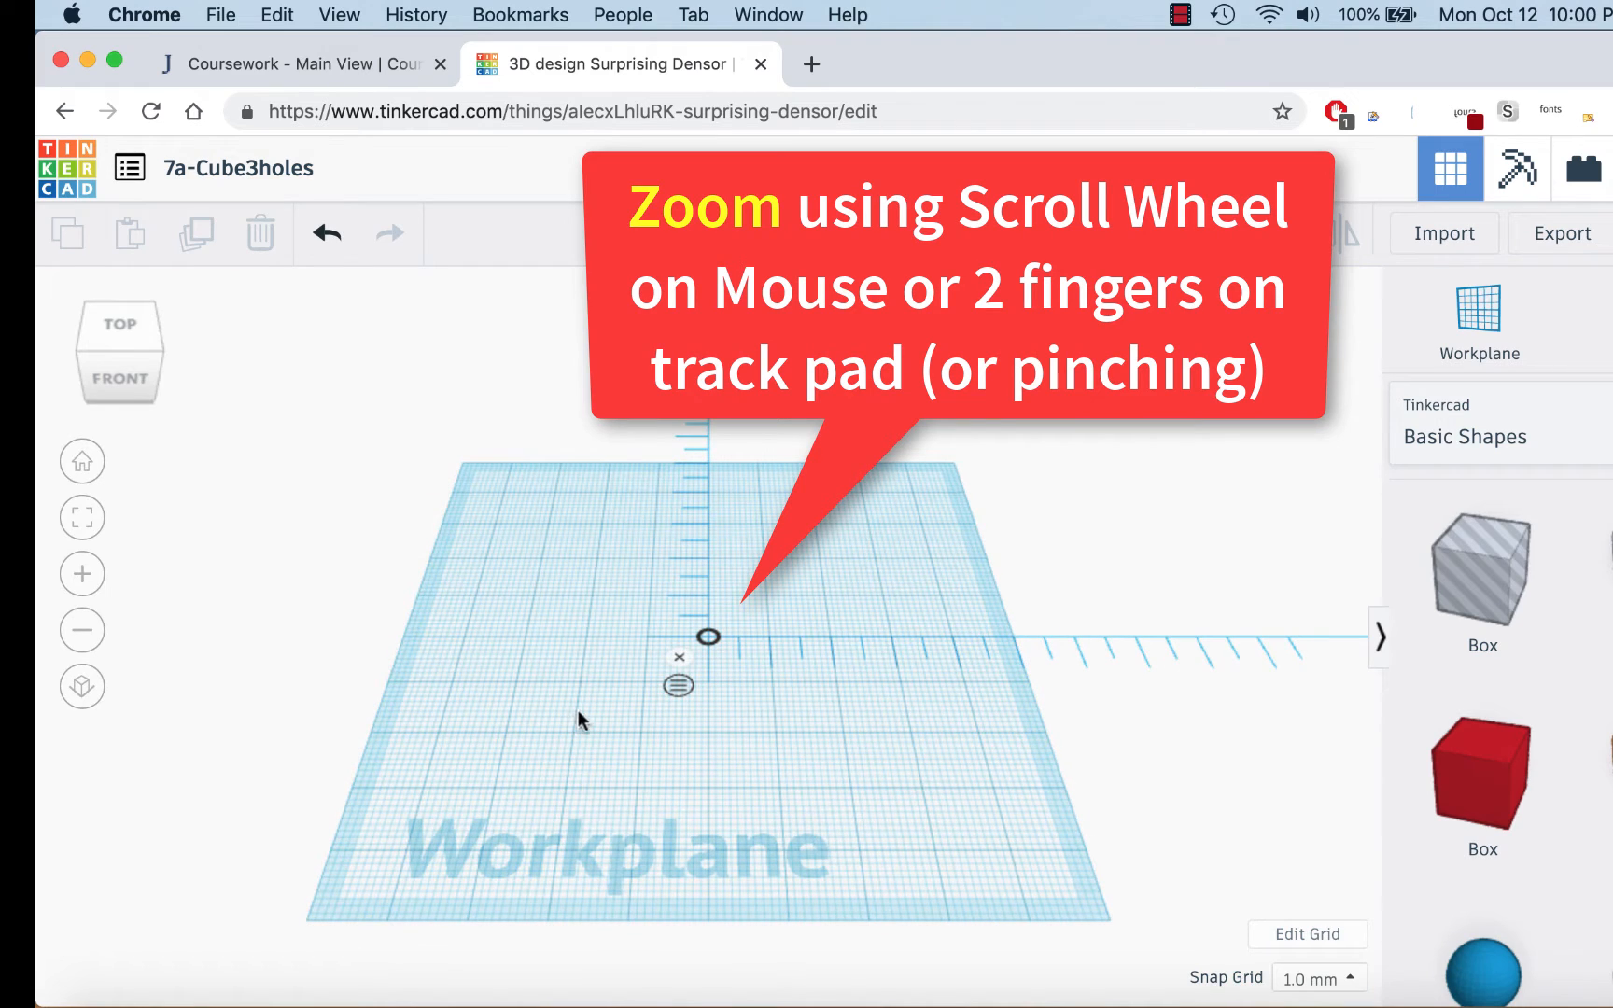
scroll(769, 651, up, 3)
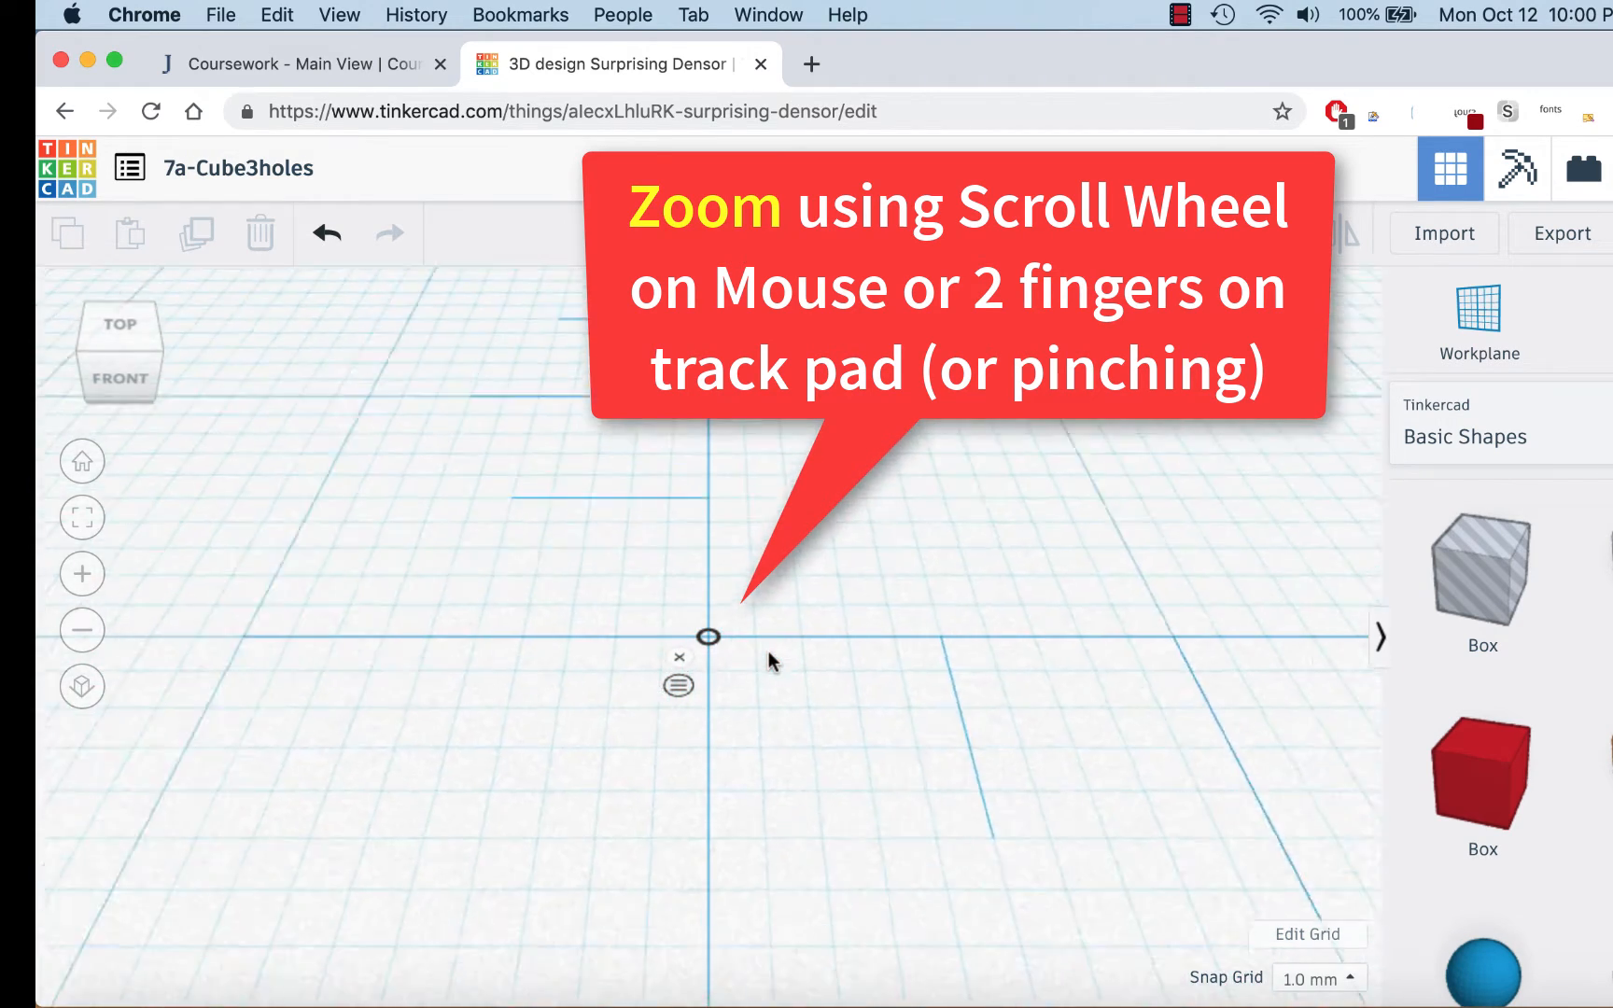
scroll(769, 650, down, 3)
scroll(769, 651, up, 5)
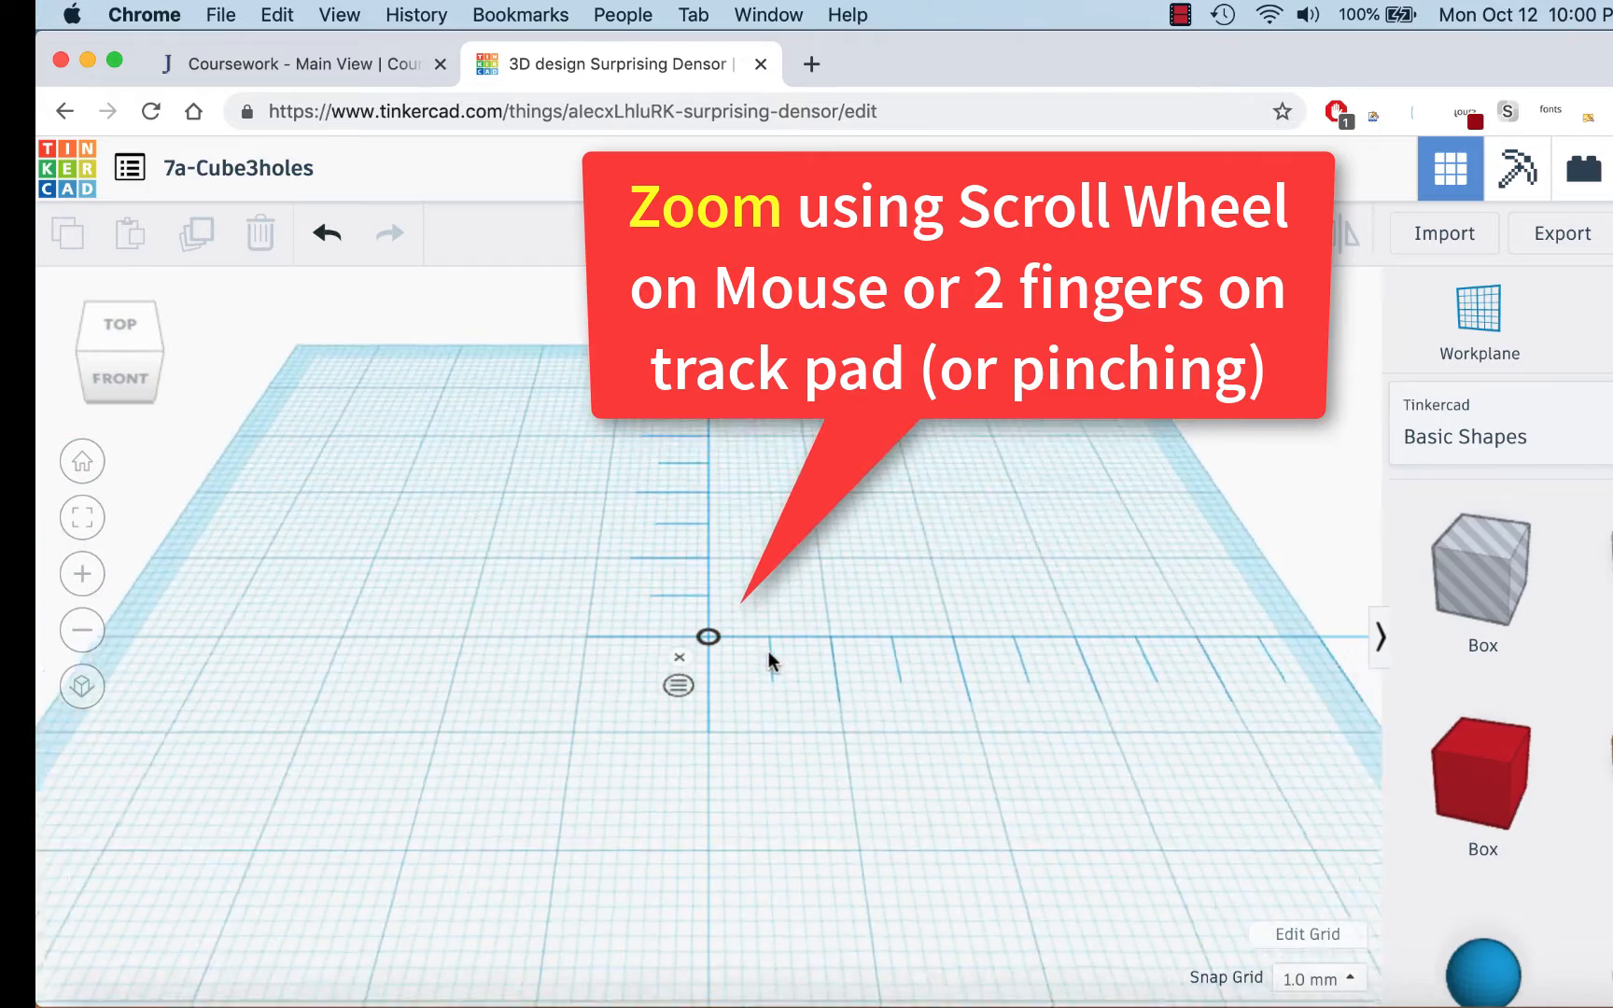
scroll(769, 651, up, 2)
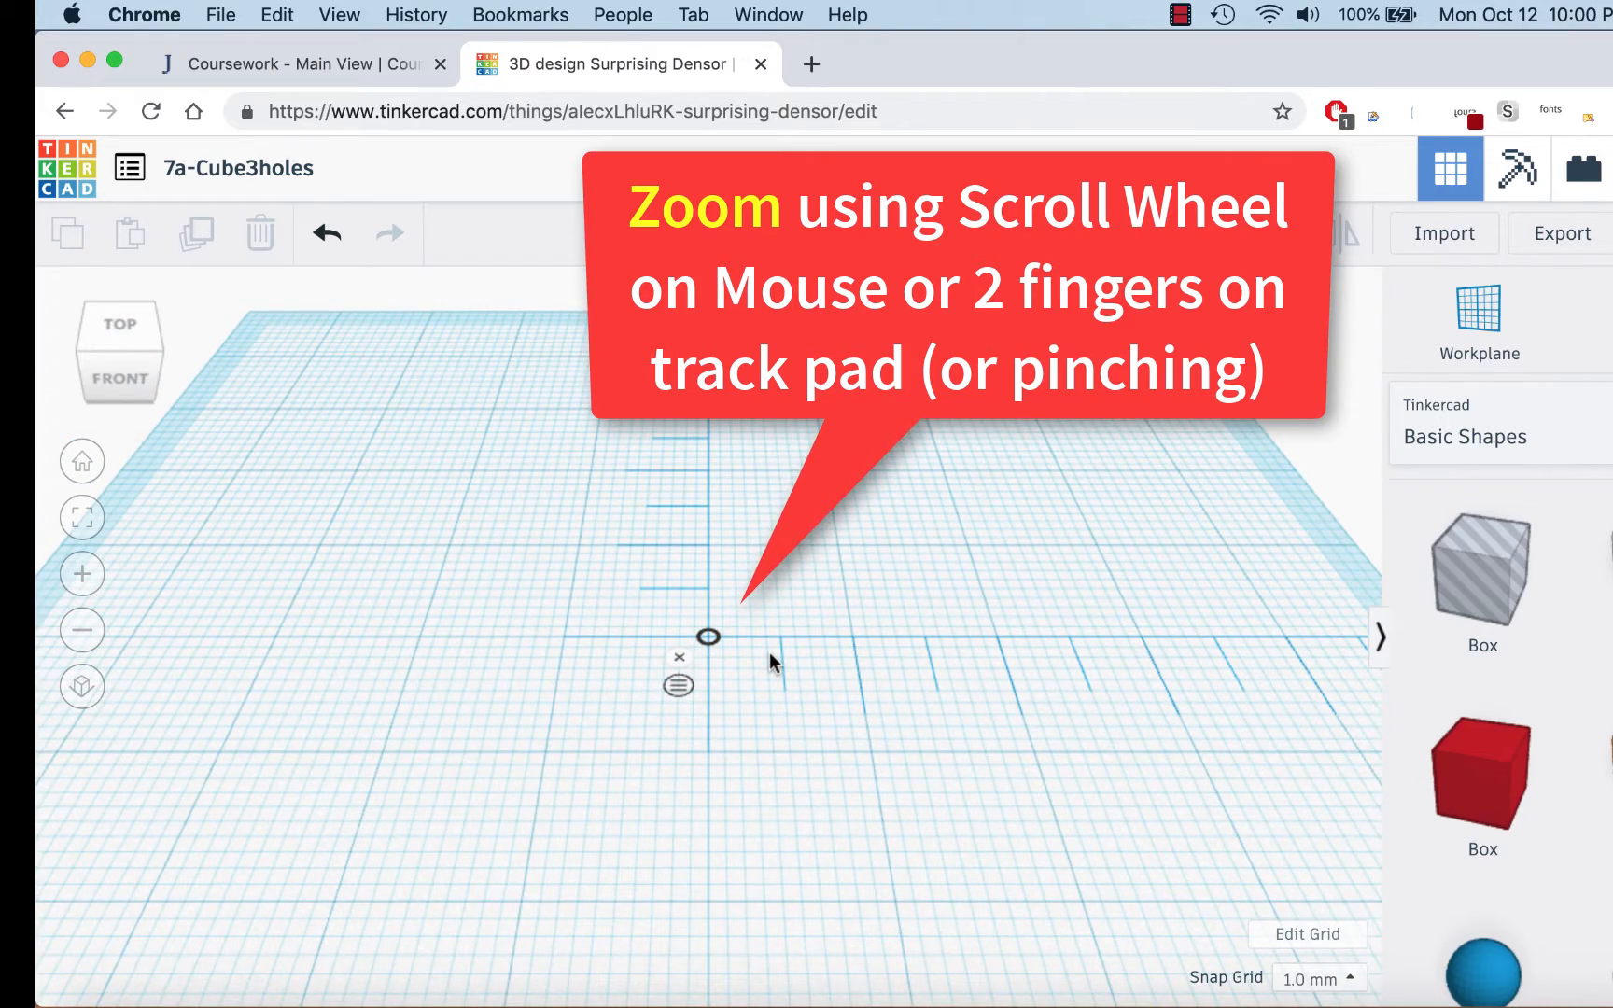
mouse_move(712, 633)
mouse_down()
mouse_move(749, 601)
mouse_move(709, 637)
mouse_up()
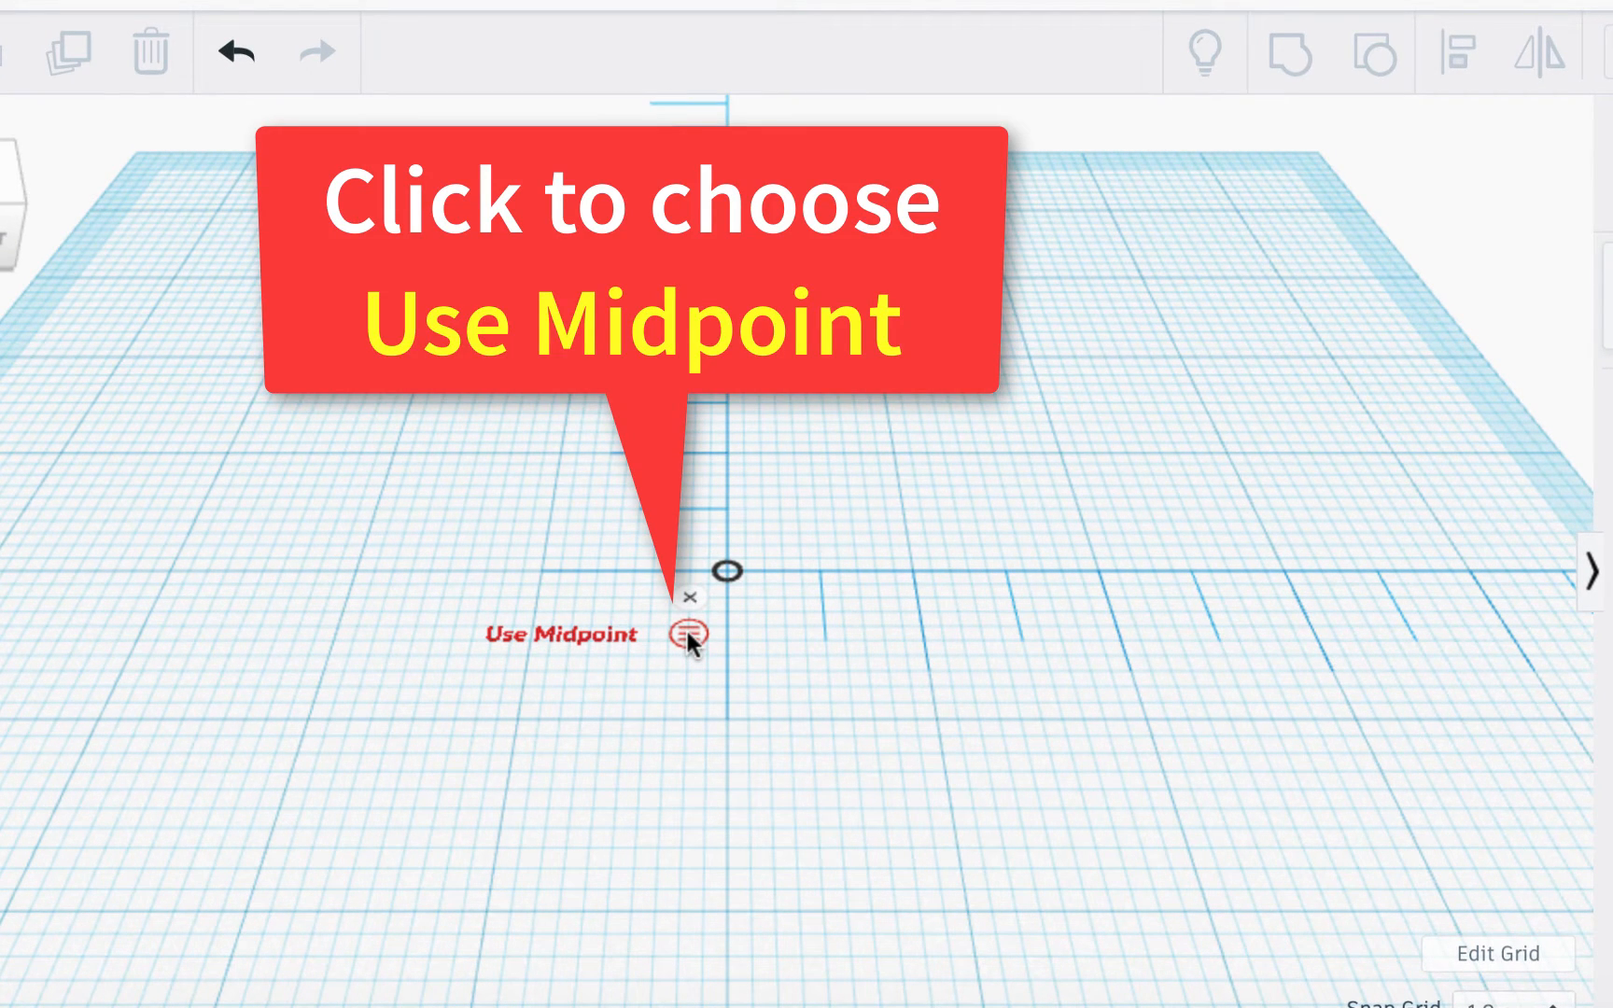
click(688, 636)
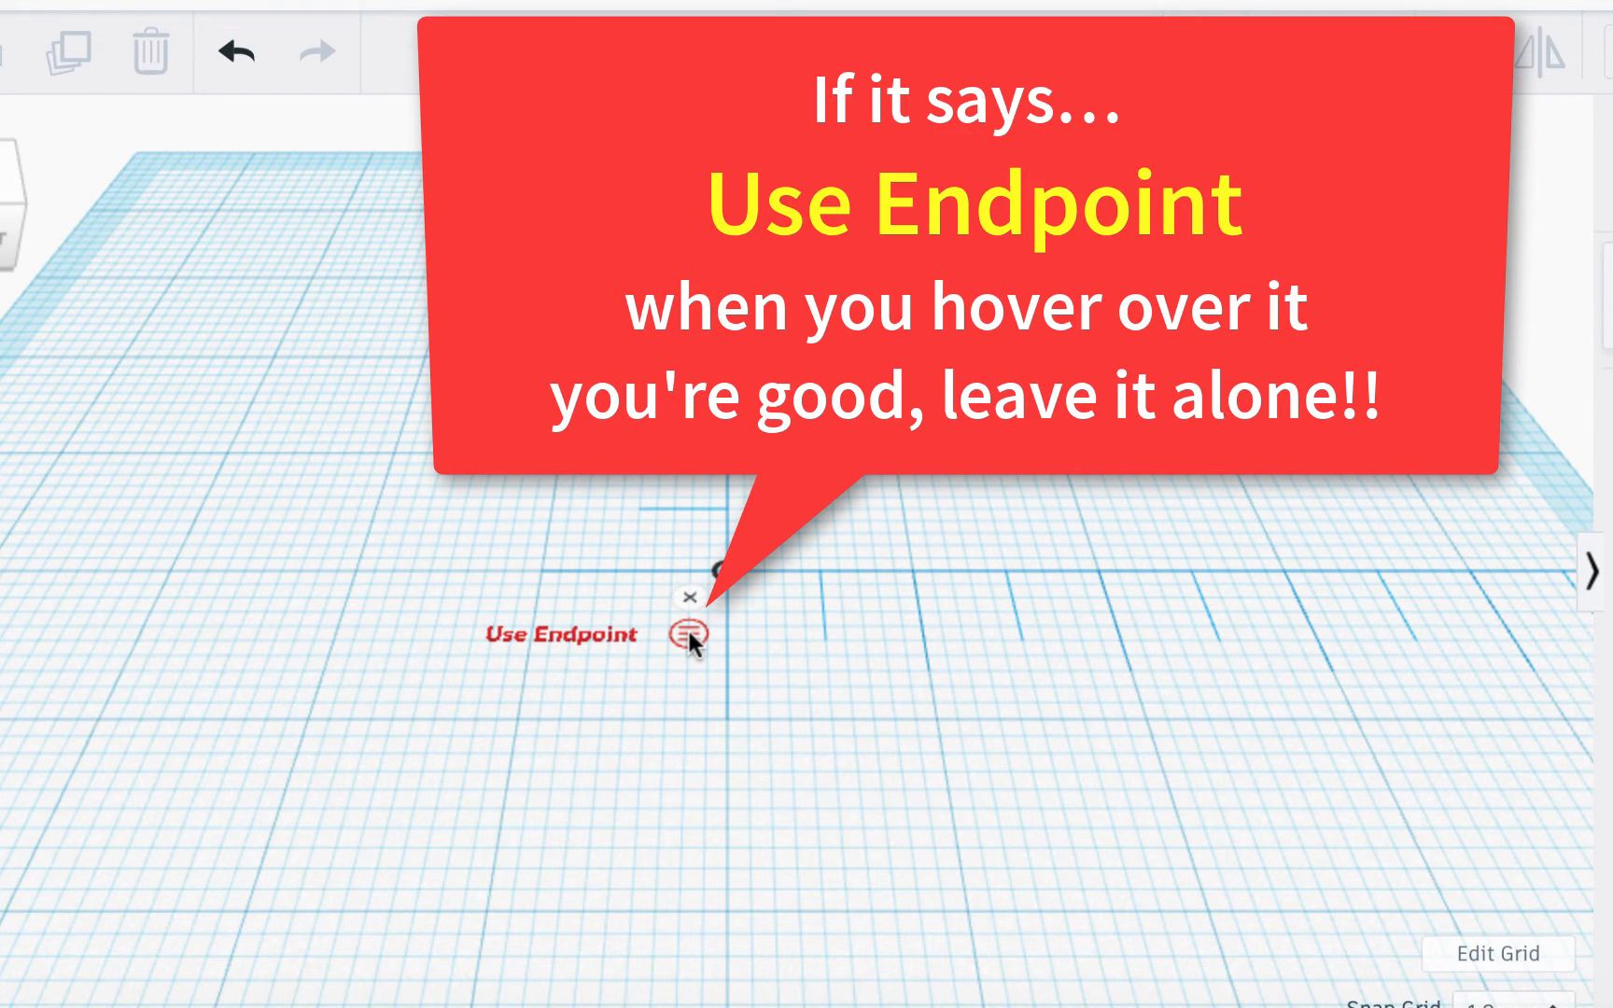
click(689, 634)
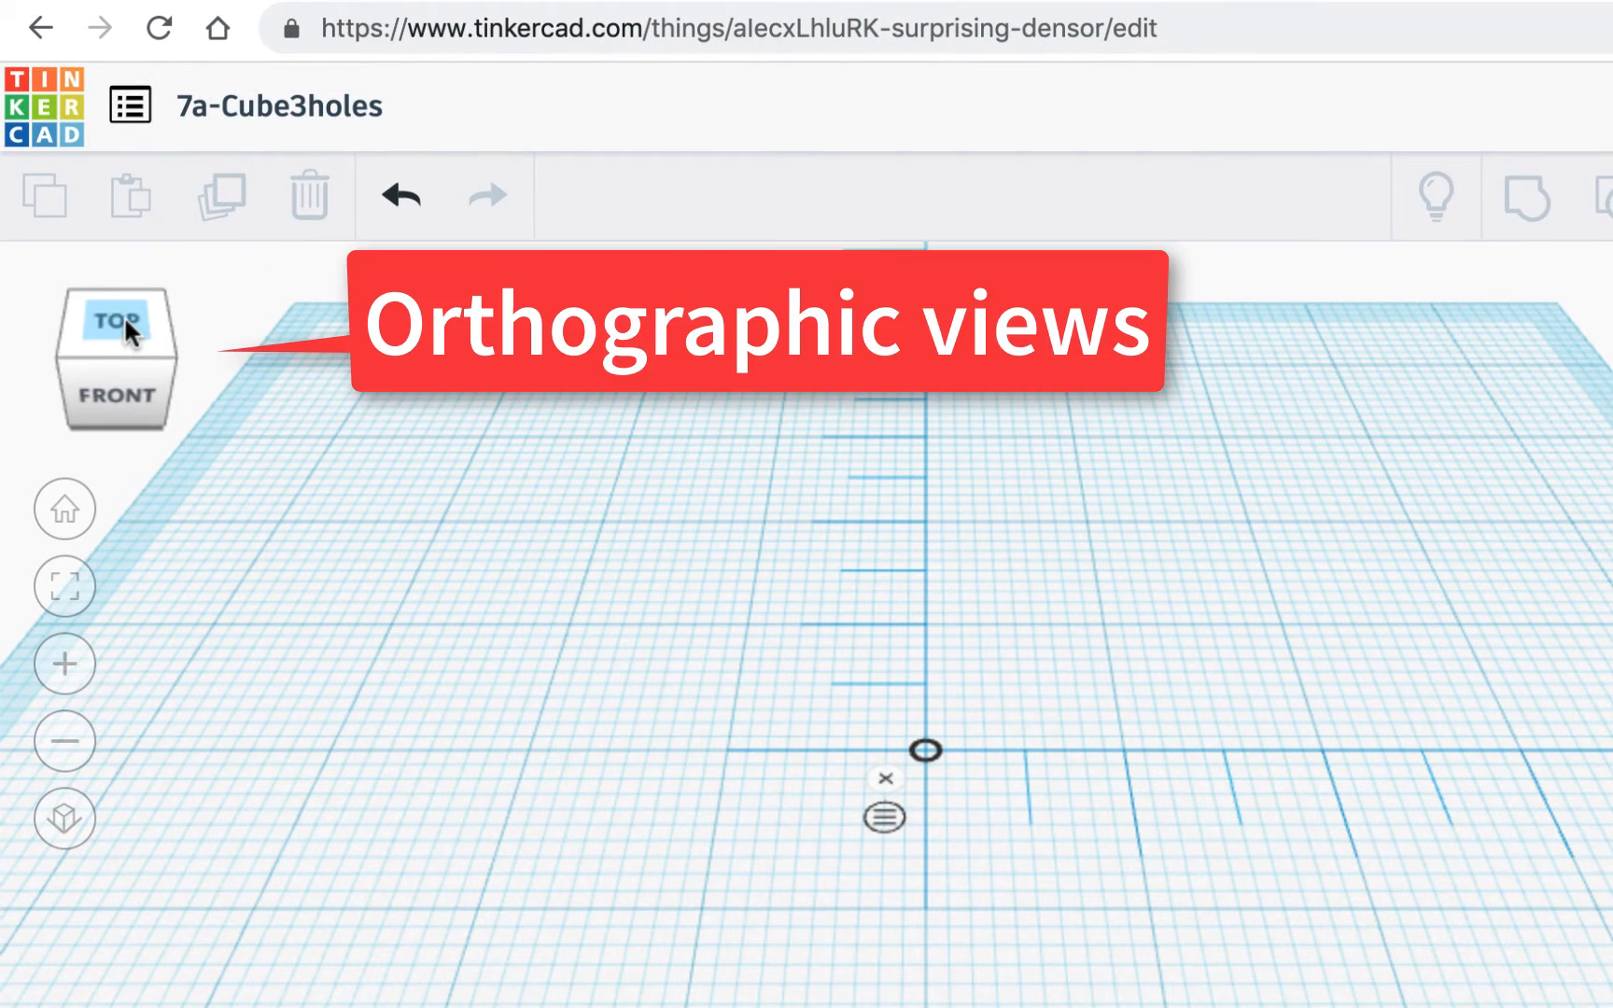
- View the workplane from the top, bottom, front and right, and return to the home view
click(125, 315)
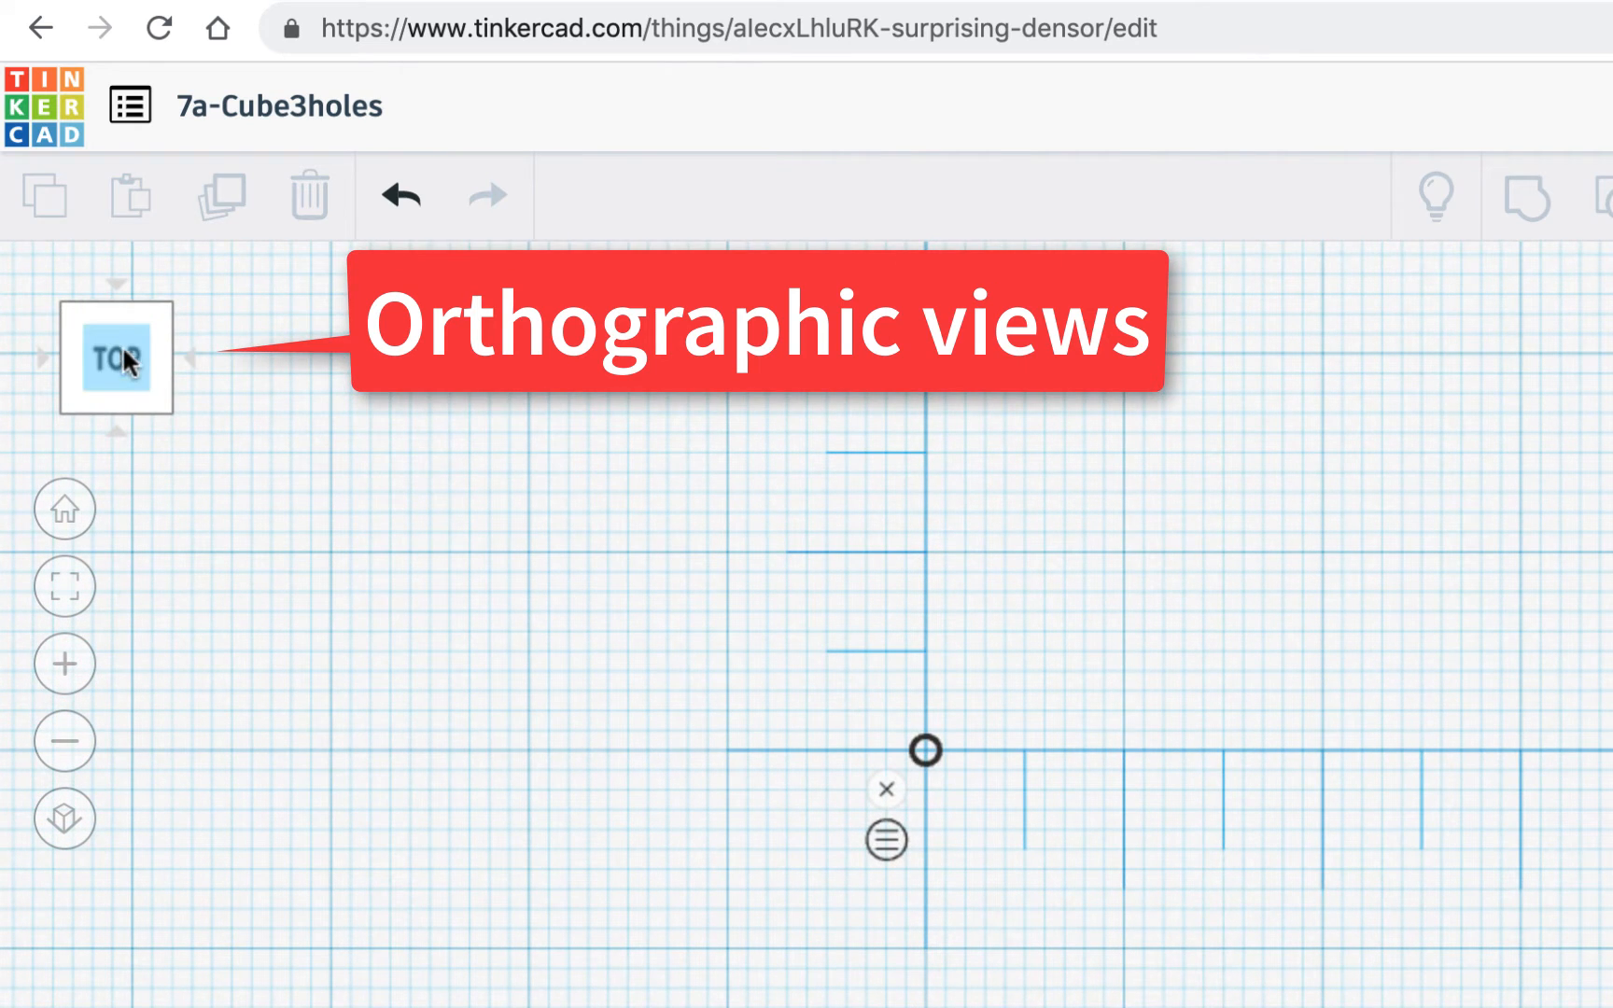
click(116, 409)
click(121, 429)
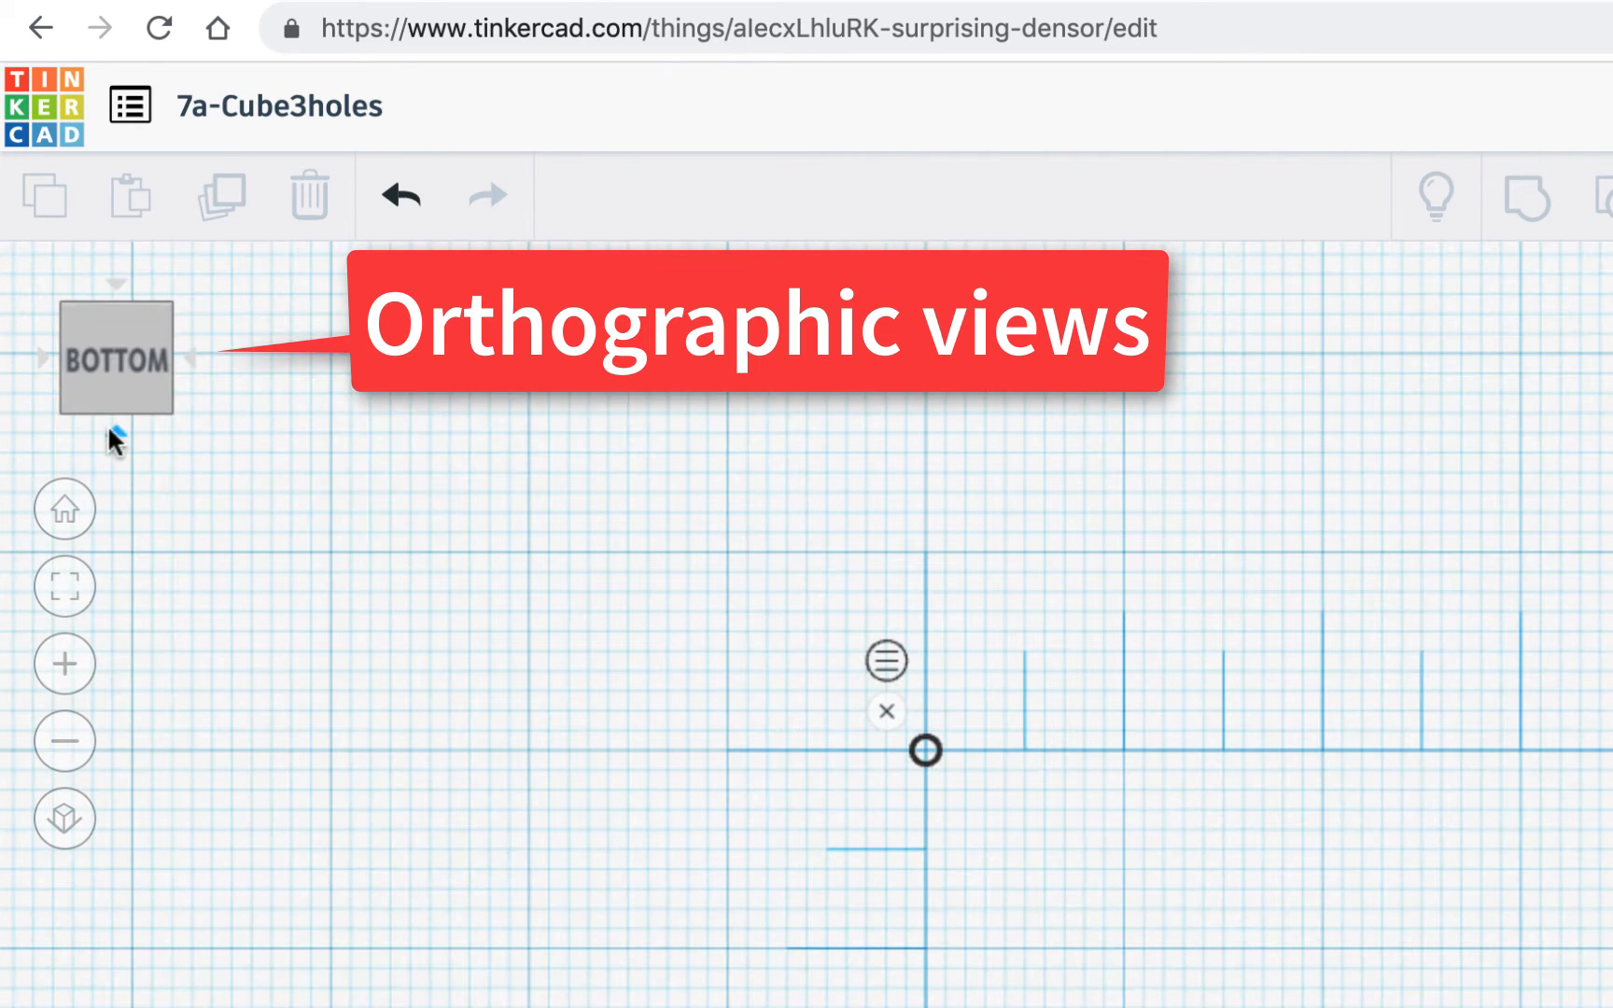
click(116, 288)
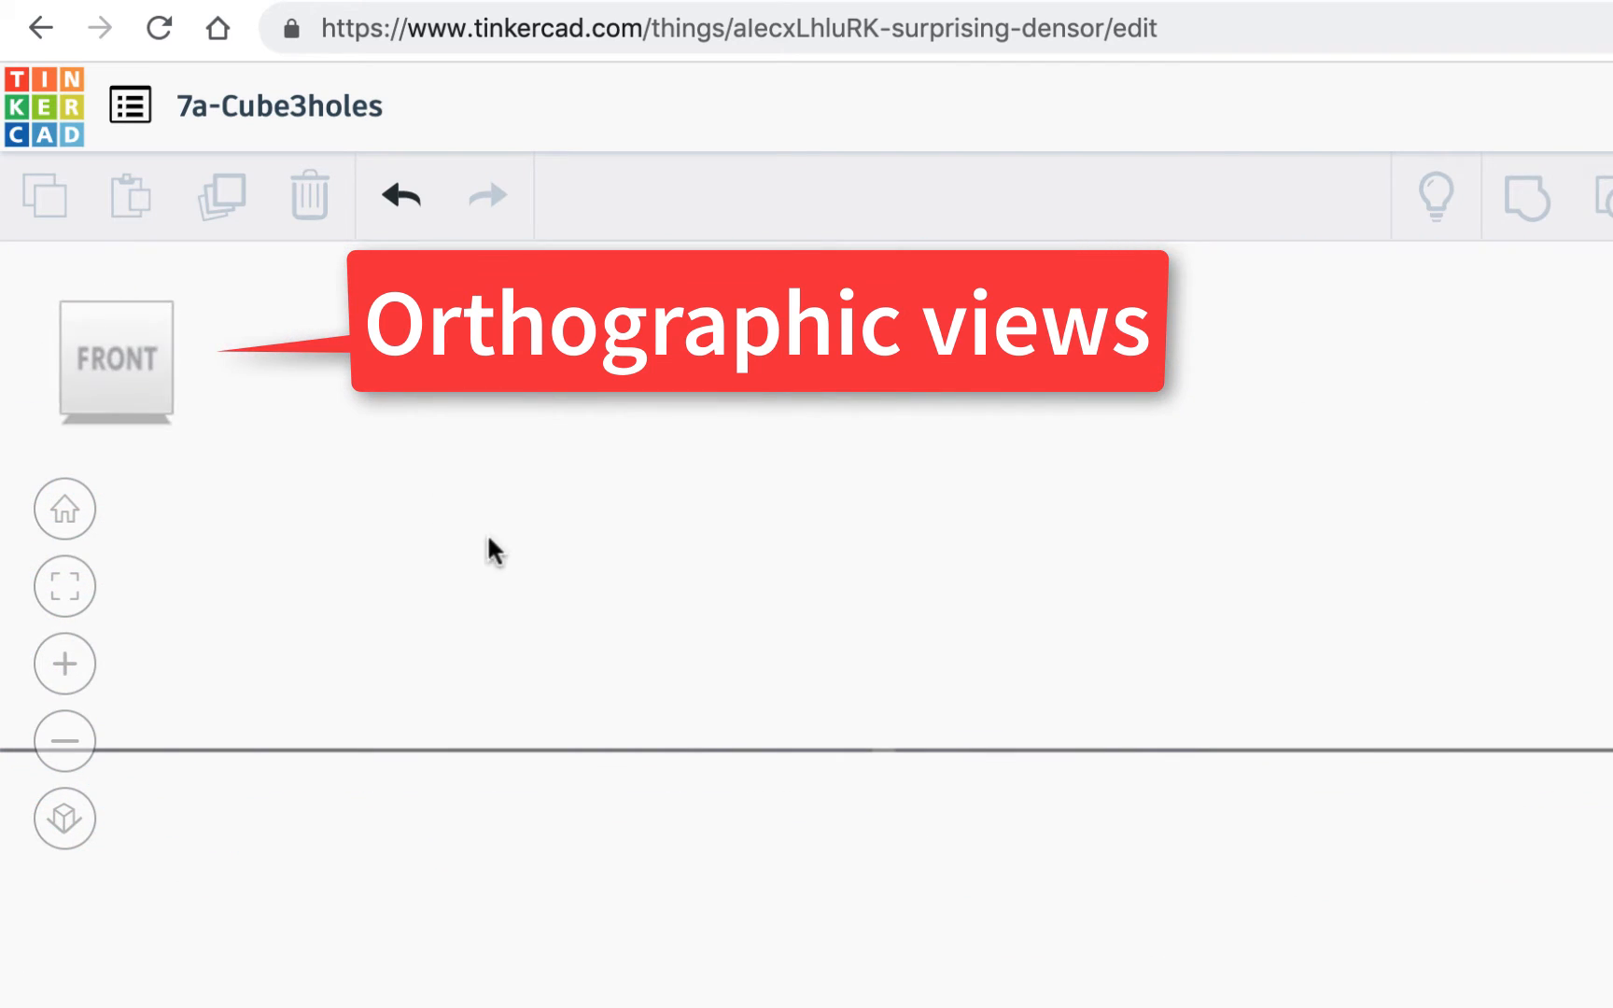
click(188, 364)
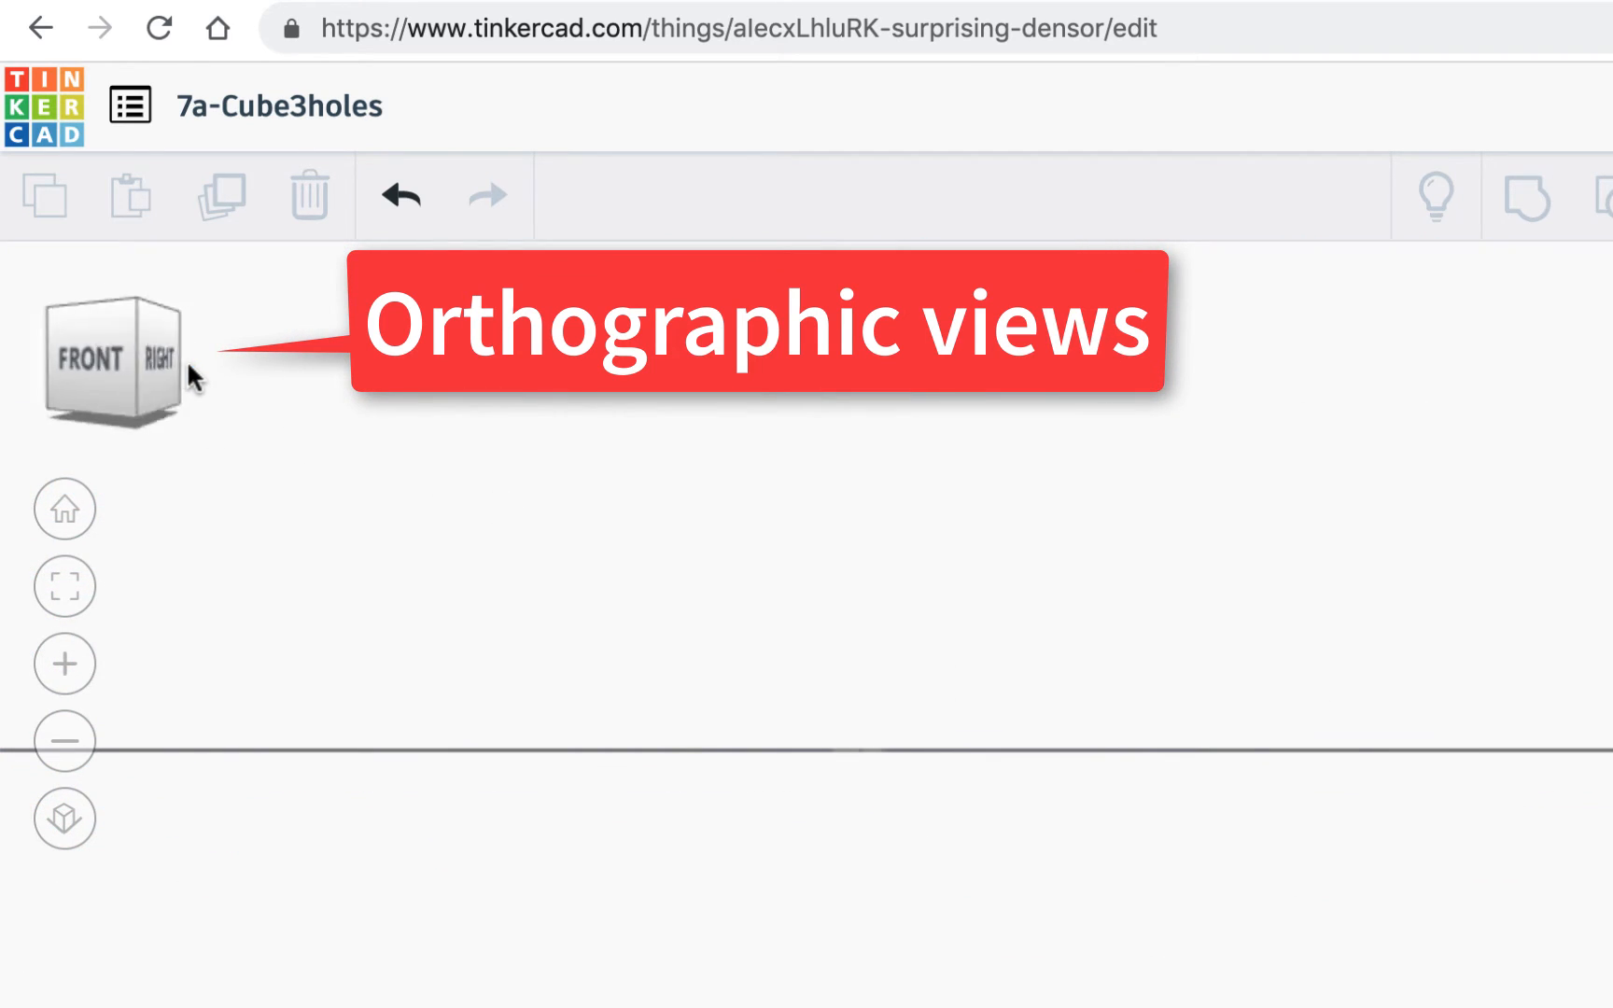
click(41, 354)
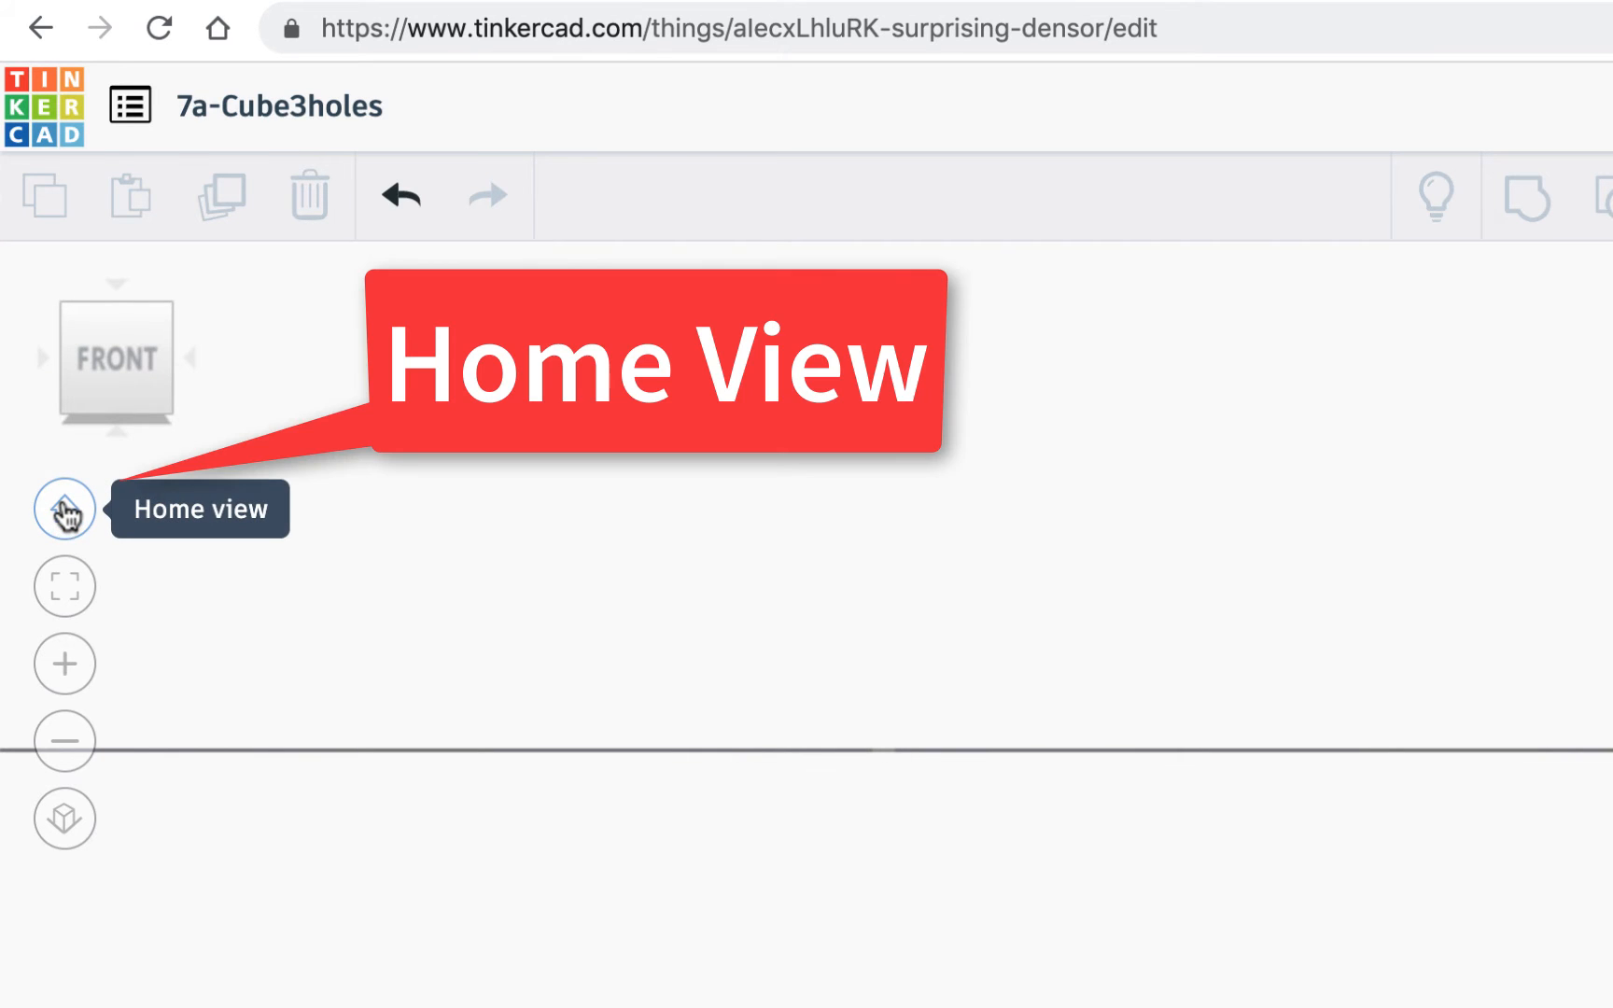
click(64, 511)
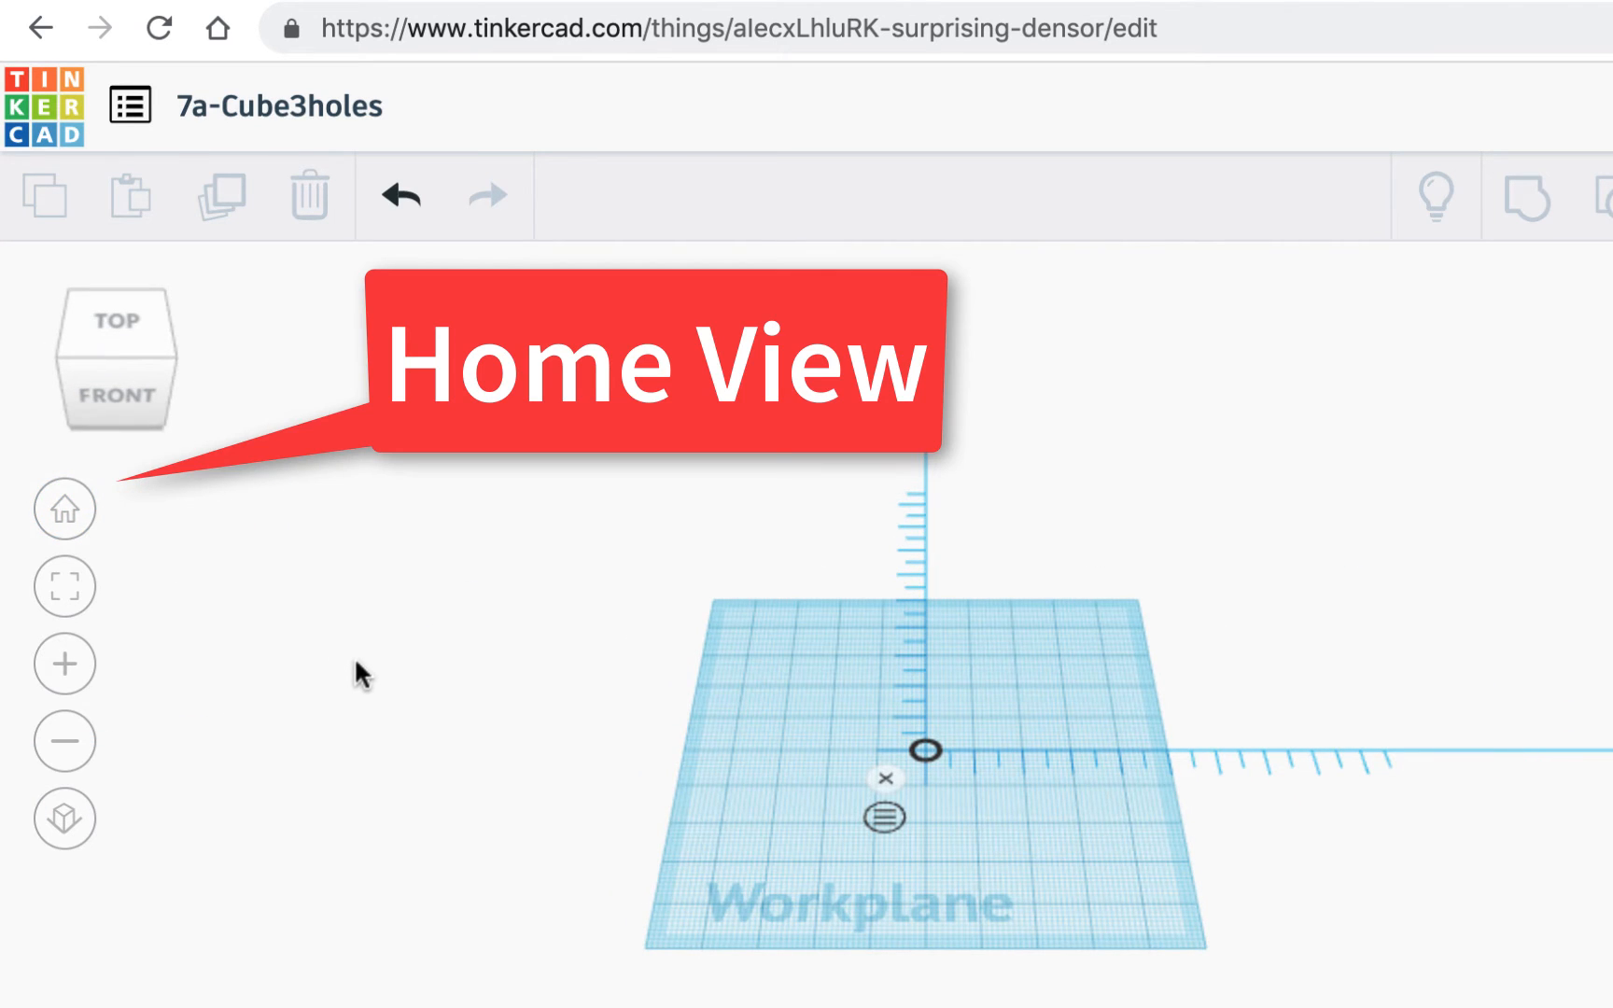
- Compare the flat orthographic view of the workplane with the perspective view, ending in perspective
scroll(904, 846, up, 5)
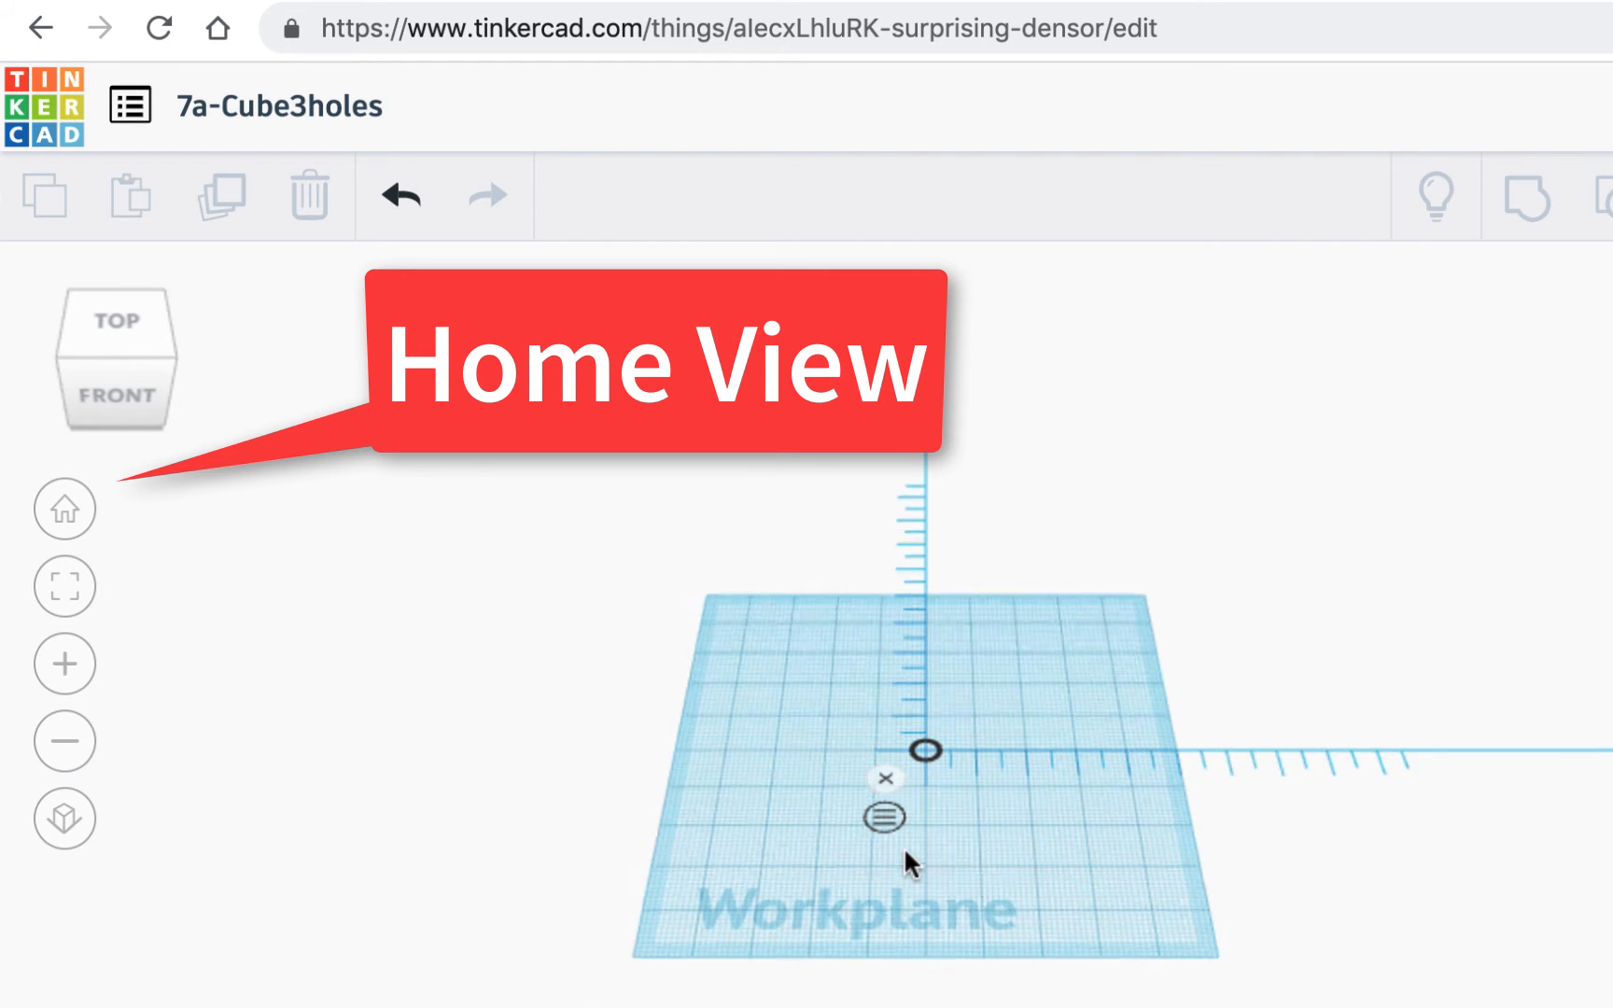
scroll(904, 846, down, 3)
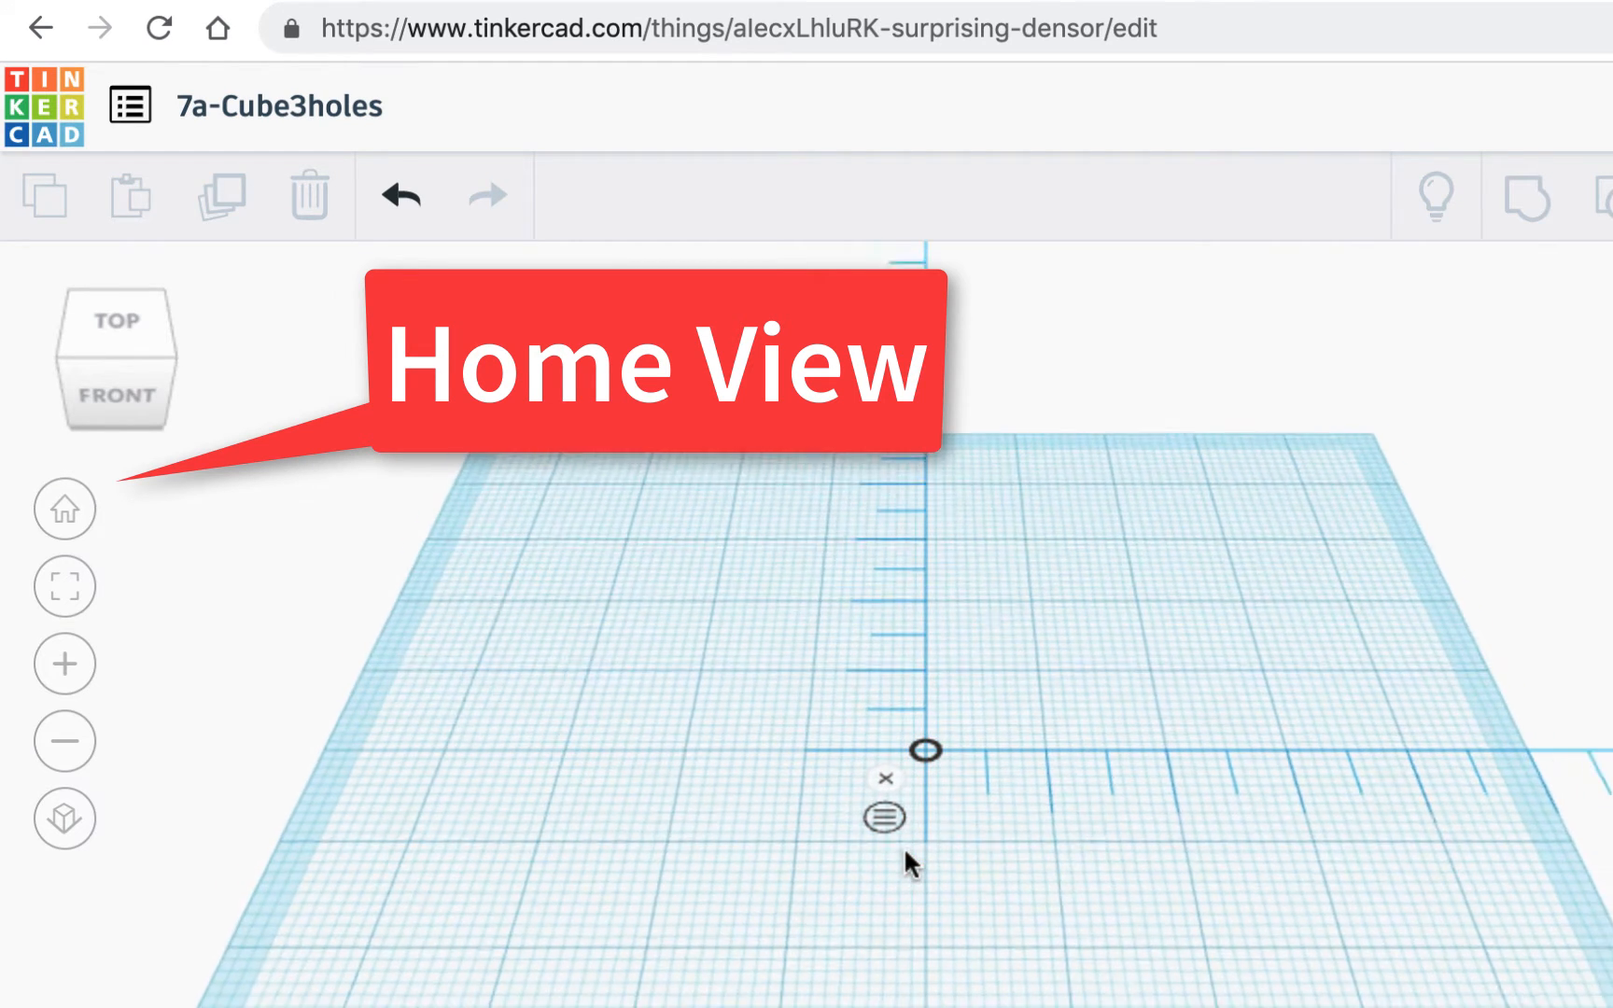
scroll(904, 846, up, 2)
scroll(903, 847, up, 2)
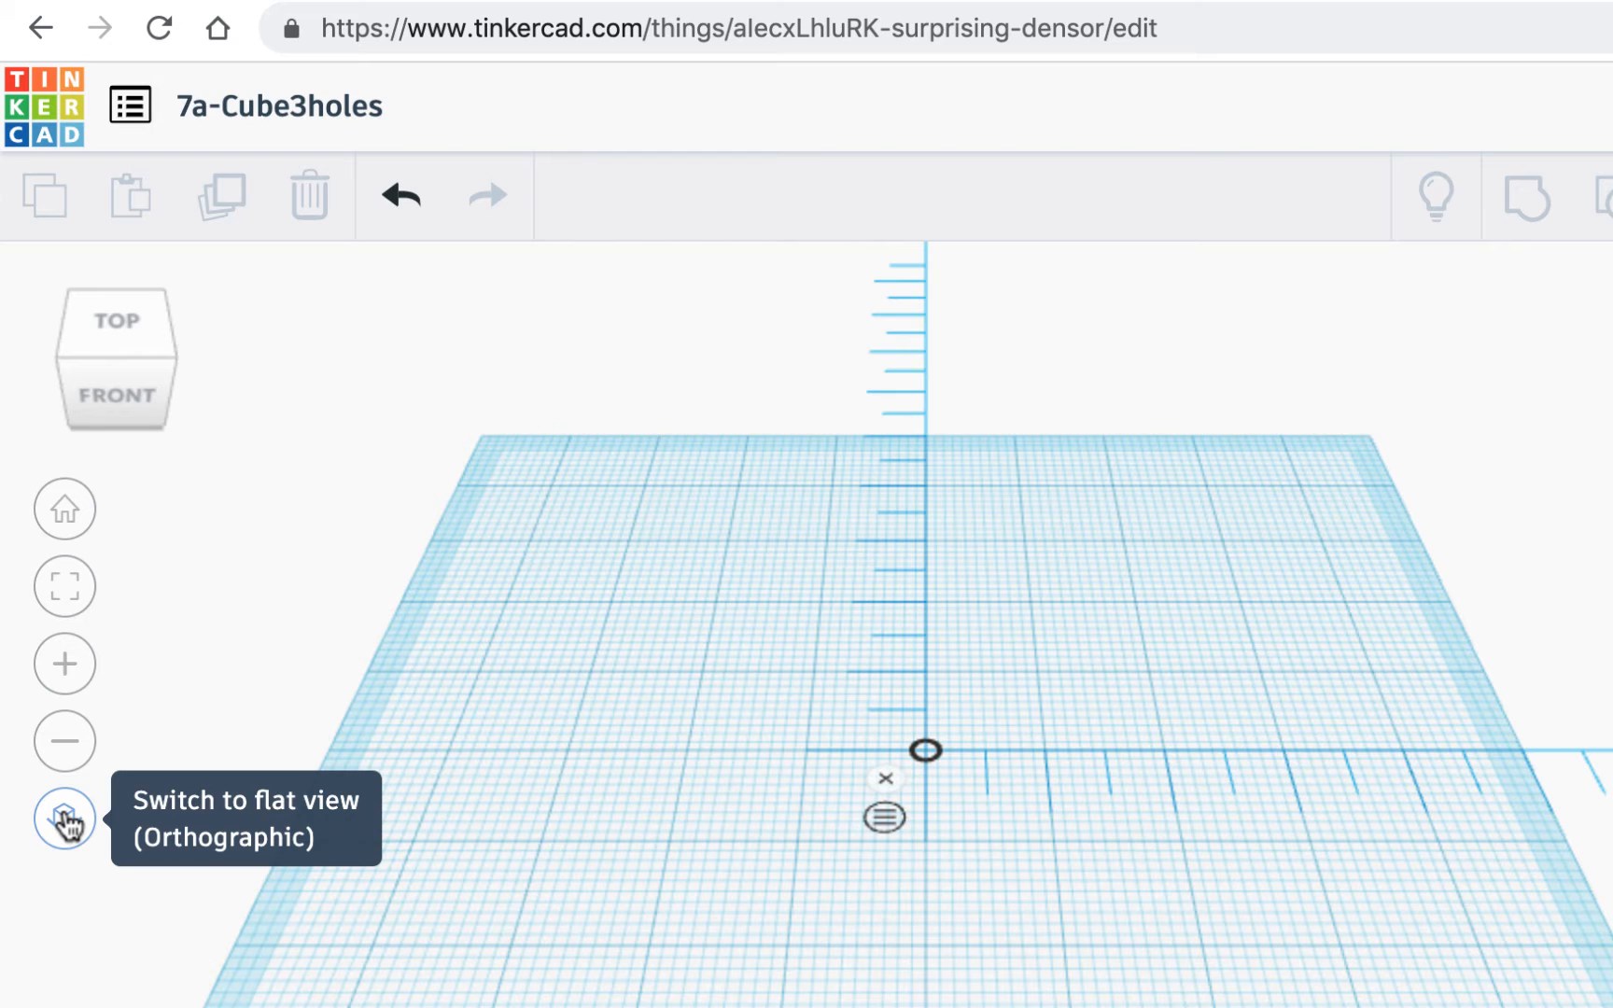
click(65, 822)
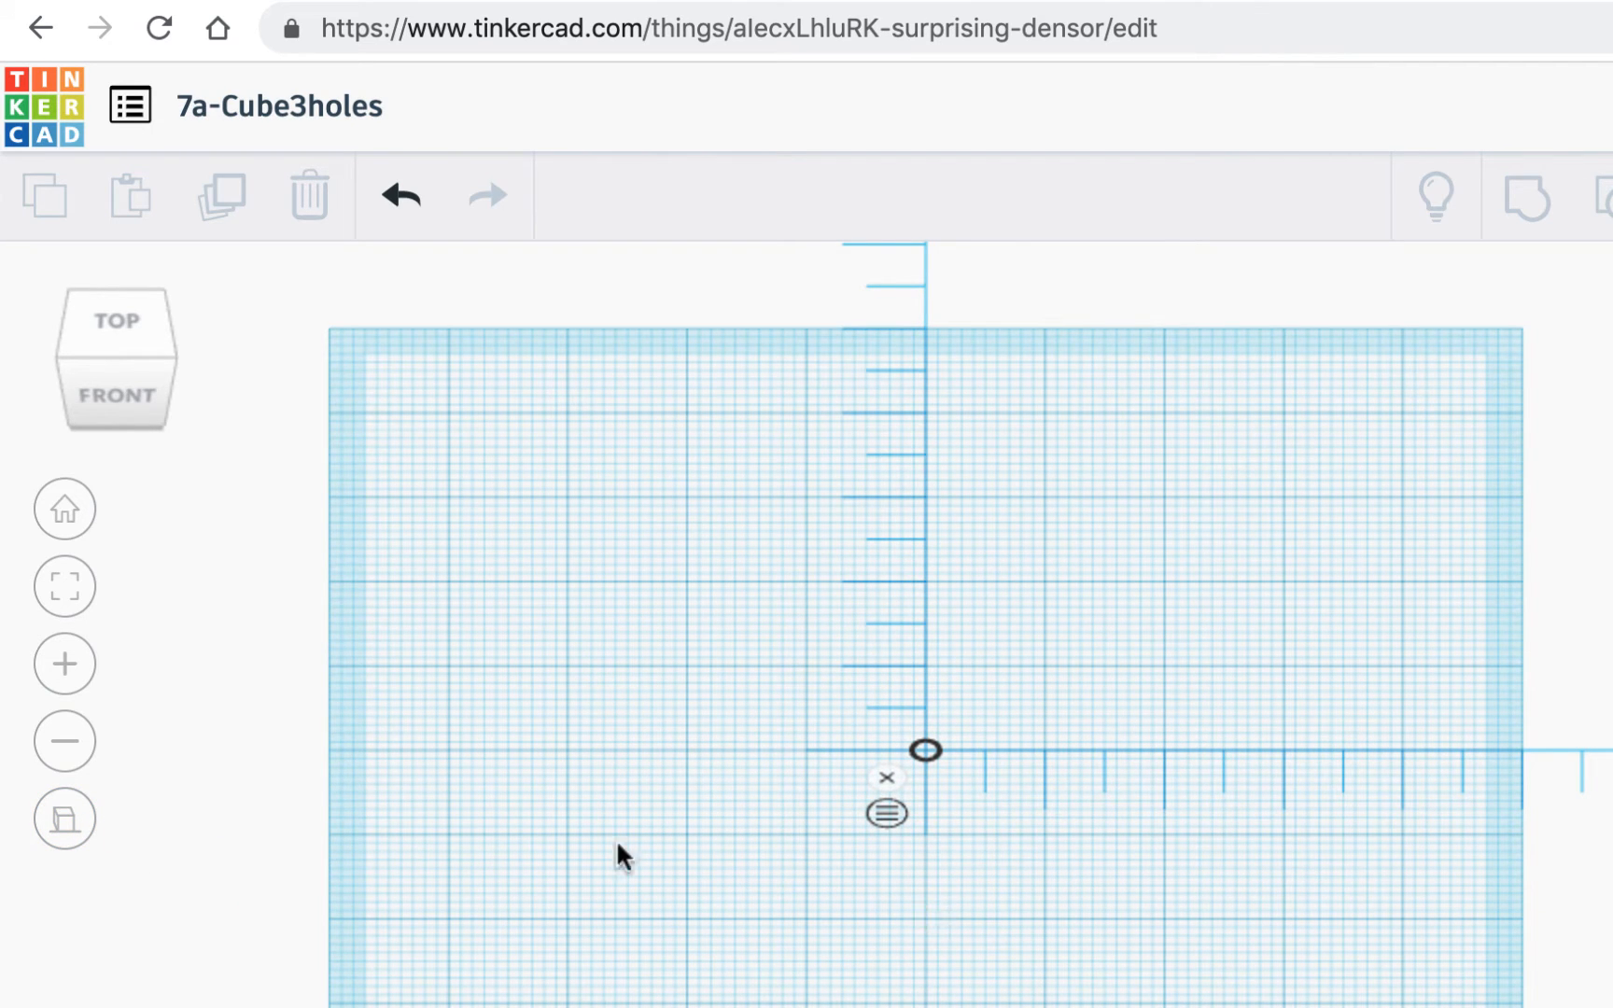
click(65, 822)
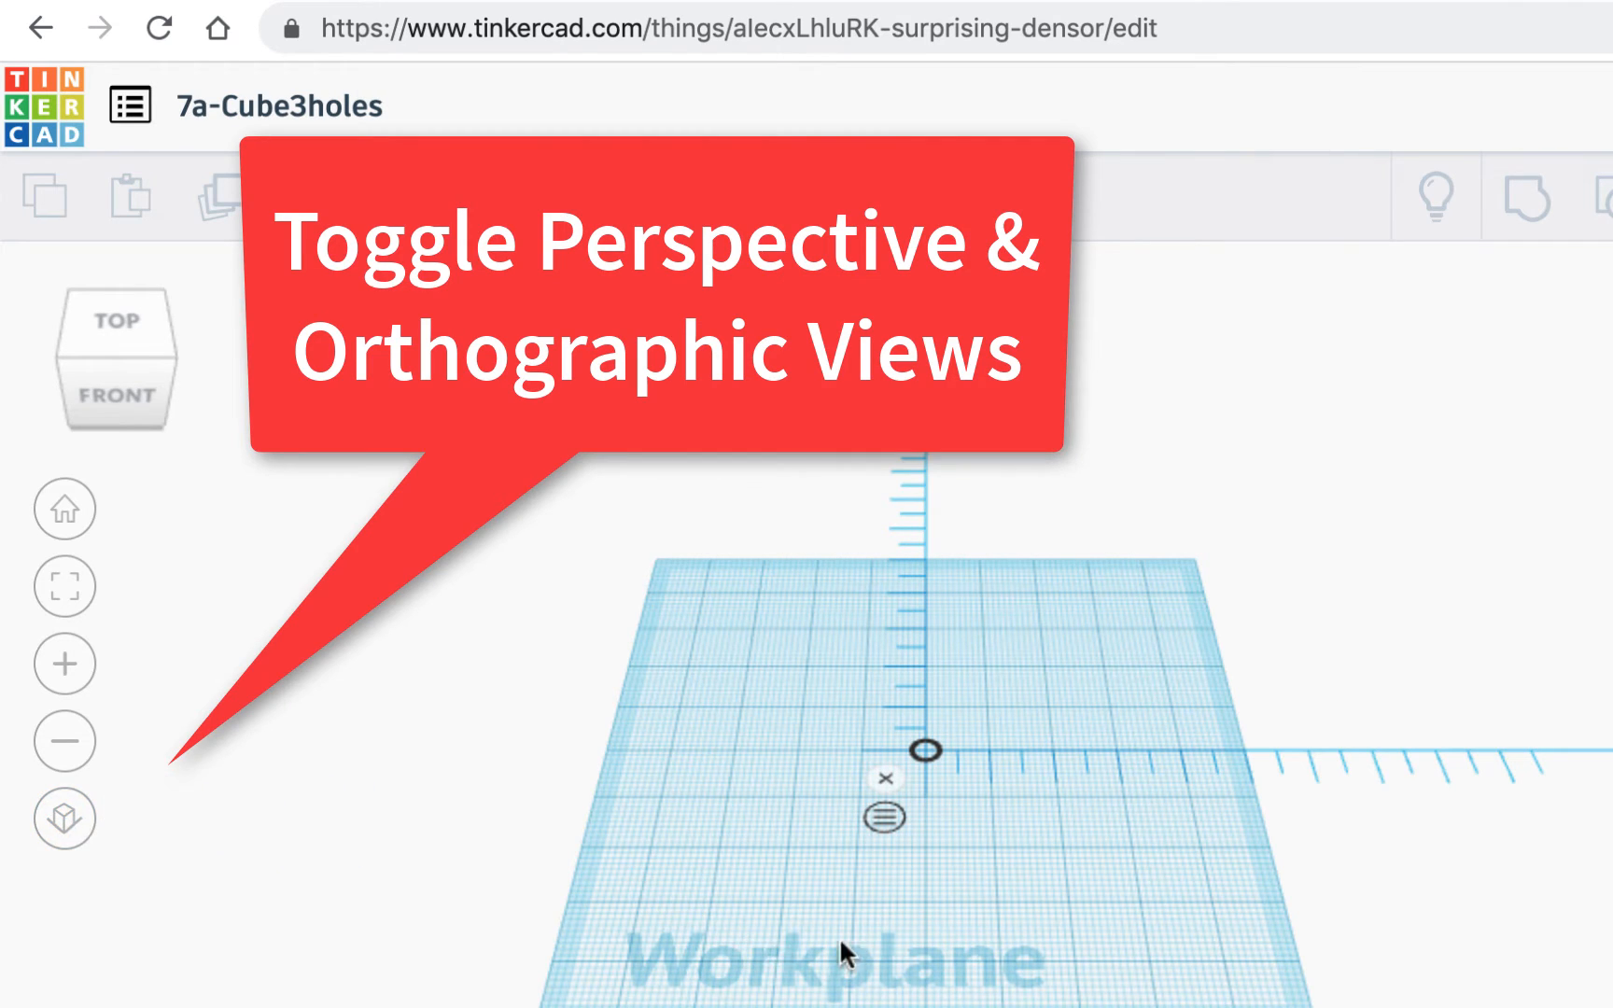
scroll(897, 950, up, 3)
scroll(897, 950, down, 2)
scroll(895, 946, up, 3)
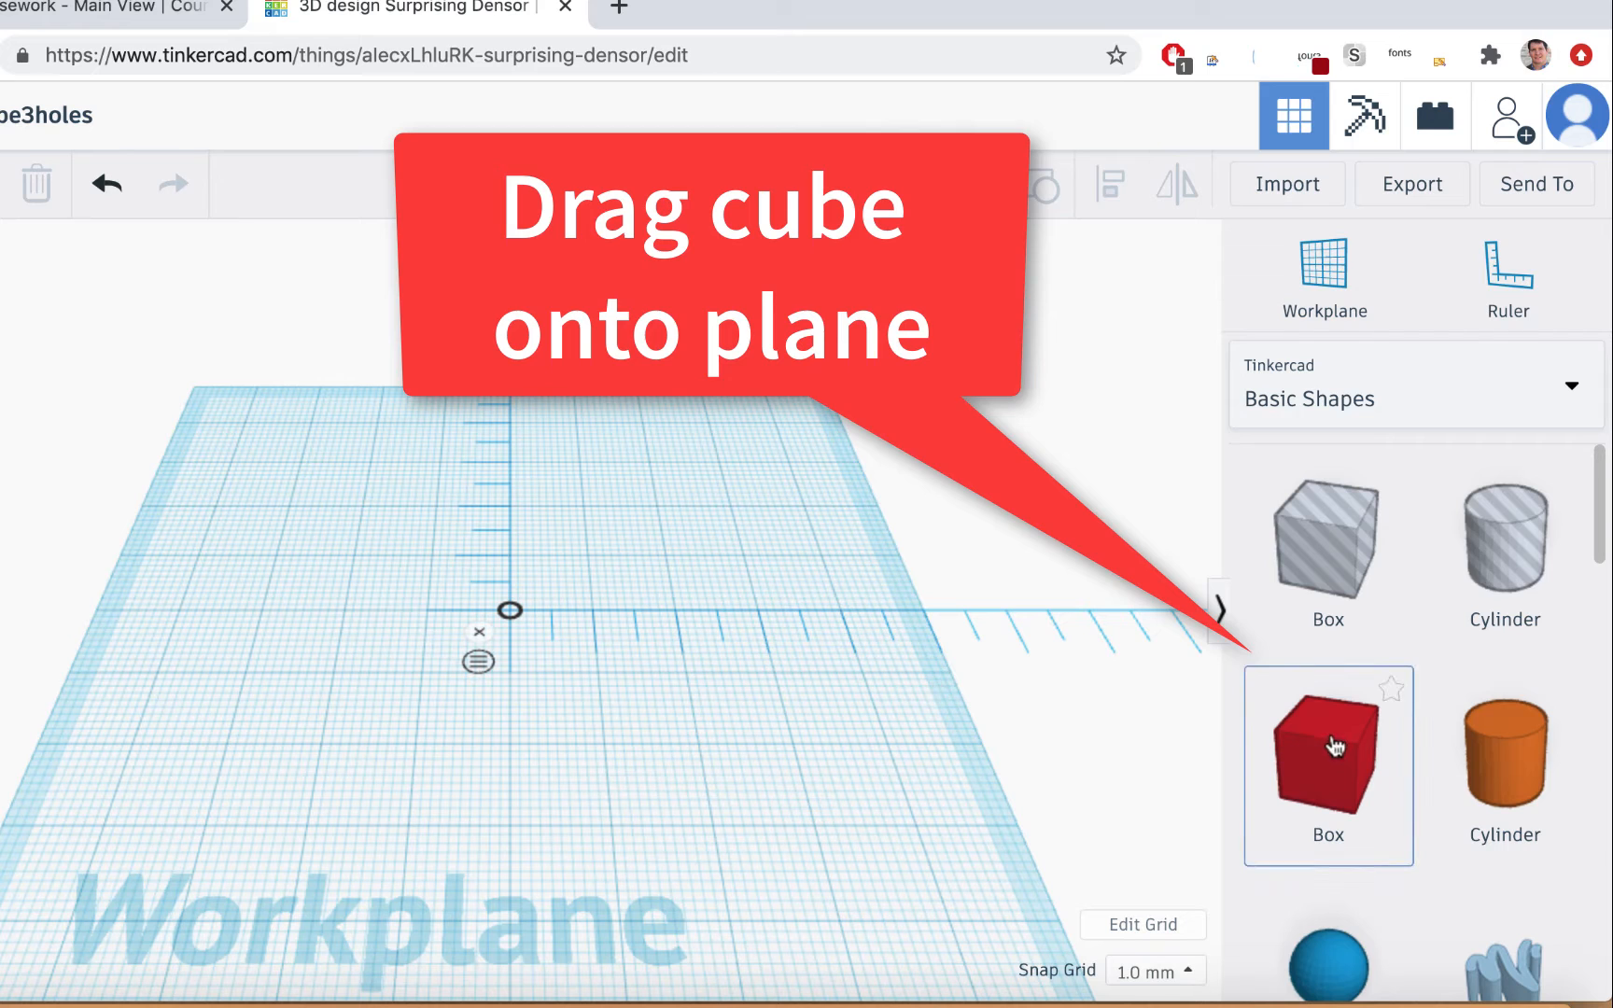
- Place a solid box on the workplane 28 mm in x and -16 mm in y from the ruler origin, then hide the shape library and collapse its properties
drag(1335, 747, 771, 718)
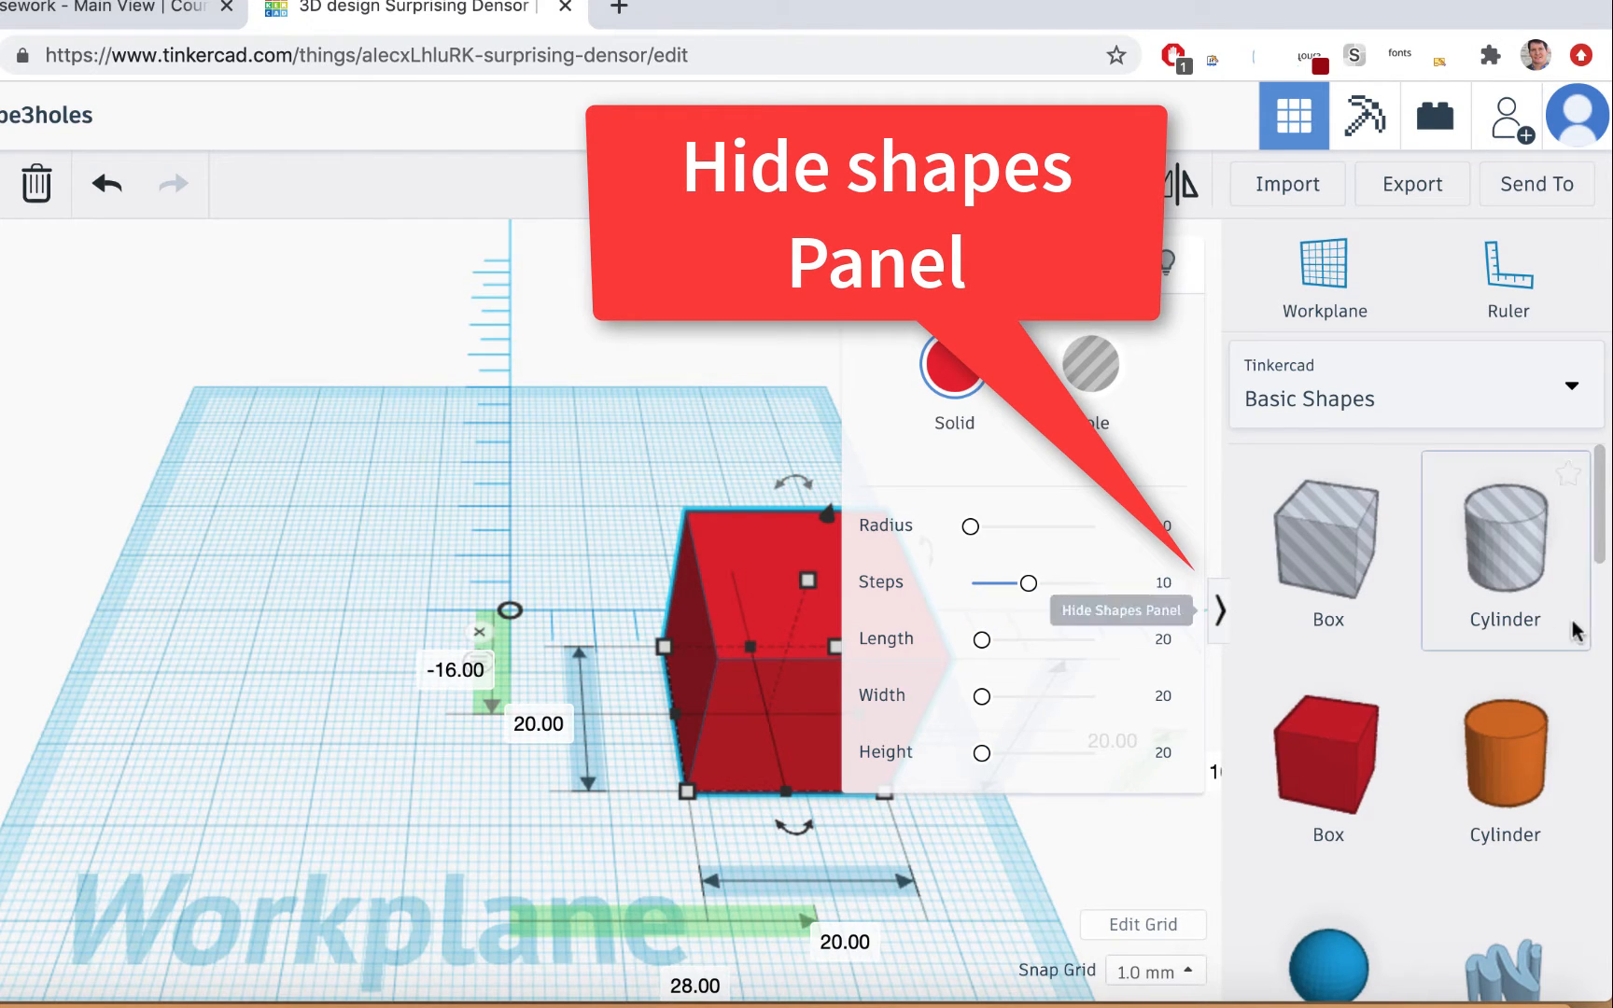
click(1219, 611)
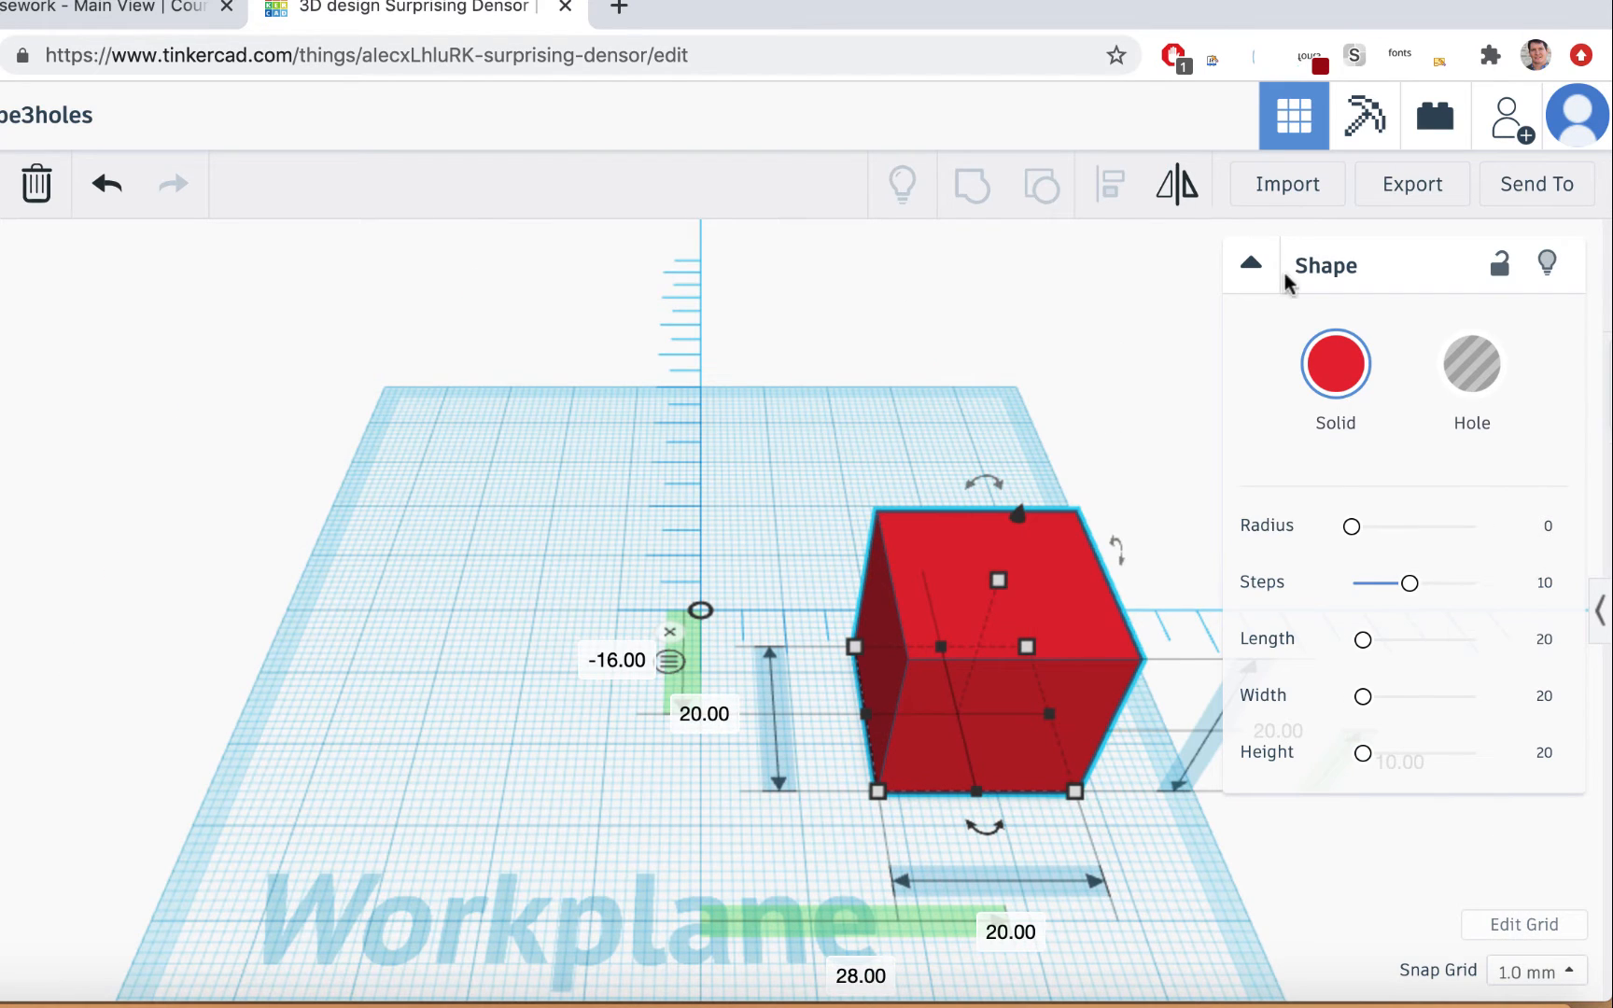
click(1253, 262)
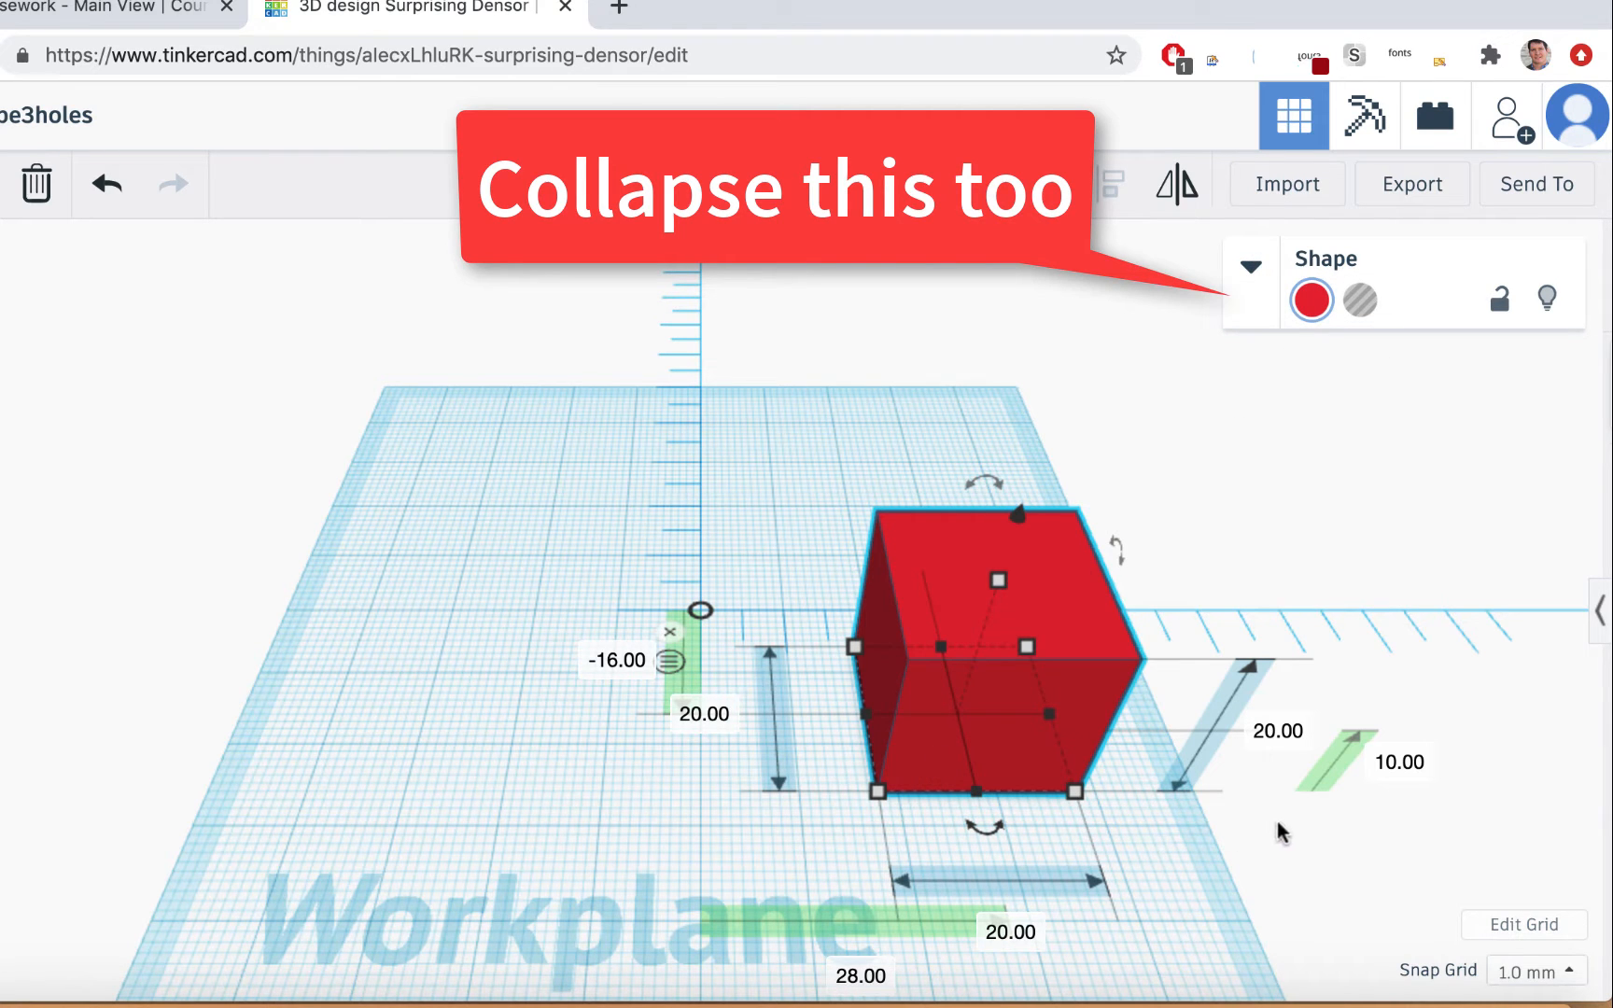
- Examine the box by panning, zooming and orbiting around it, including from below the workplane, and return to the home view
scroll(1279, 831, up, 3)
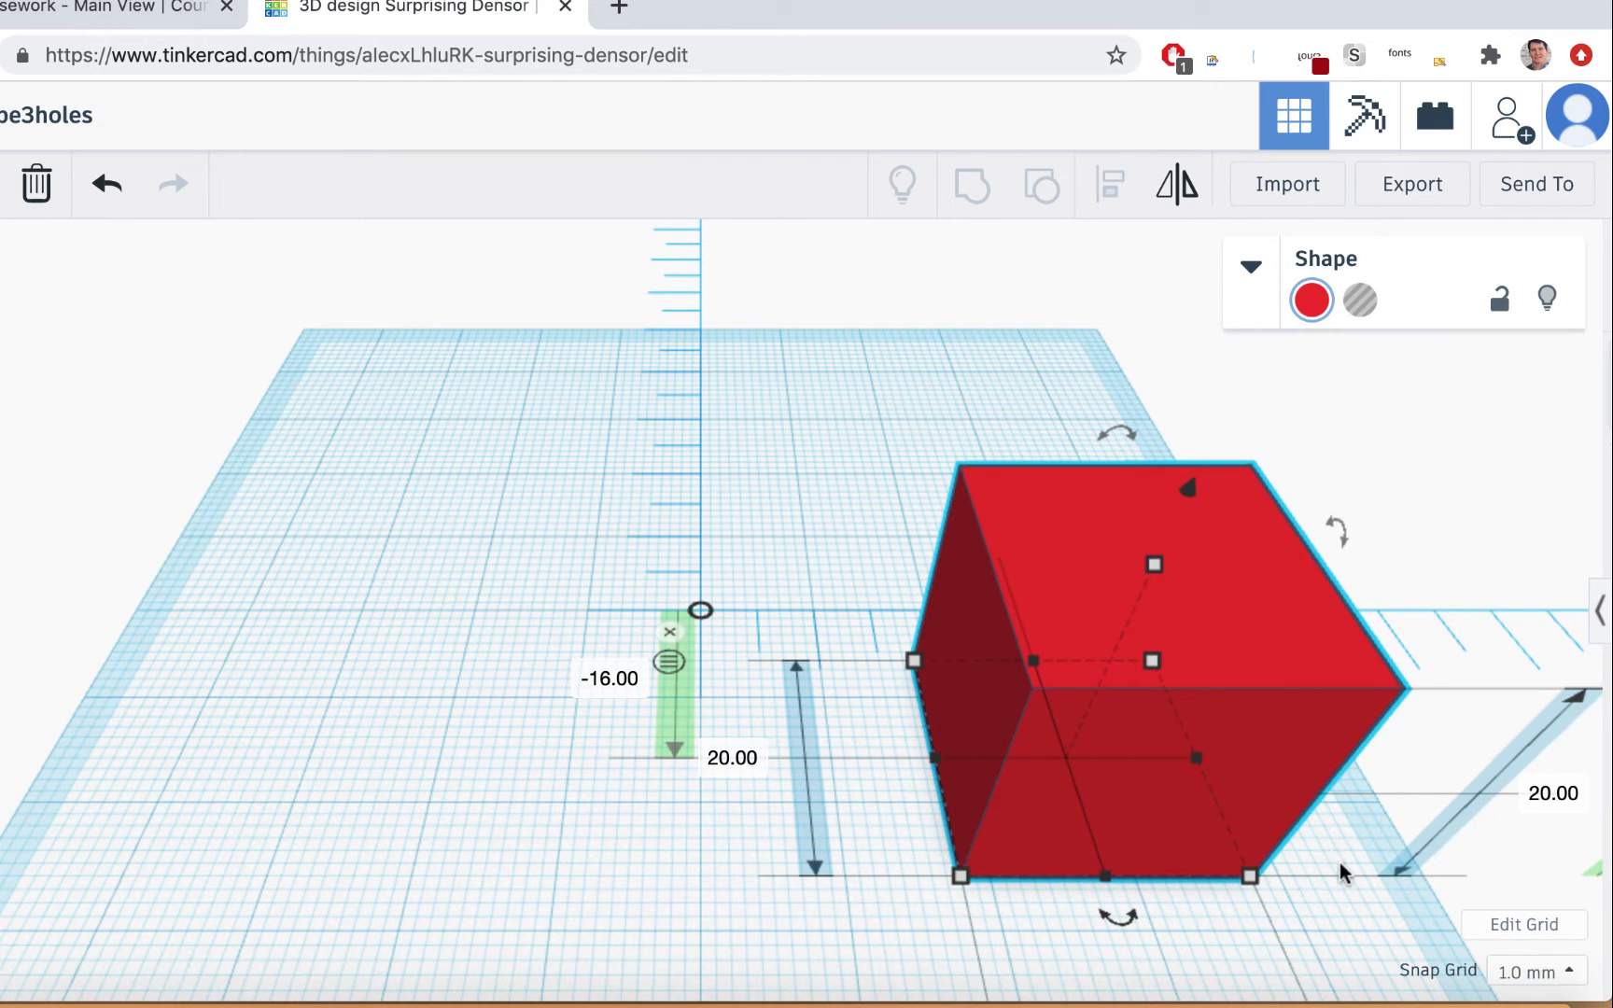
ctrl+shift+drag(1253, 868, 574, 820)
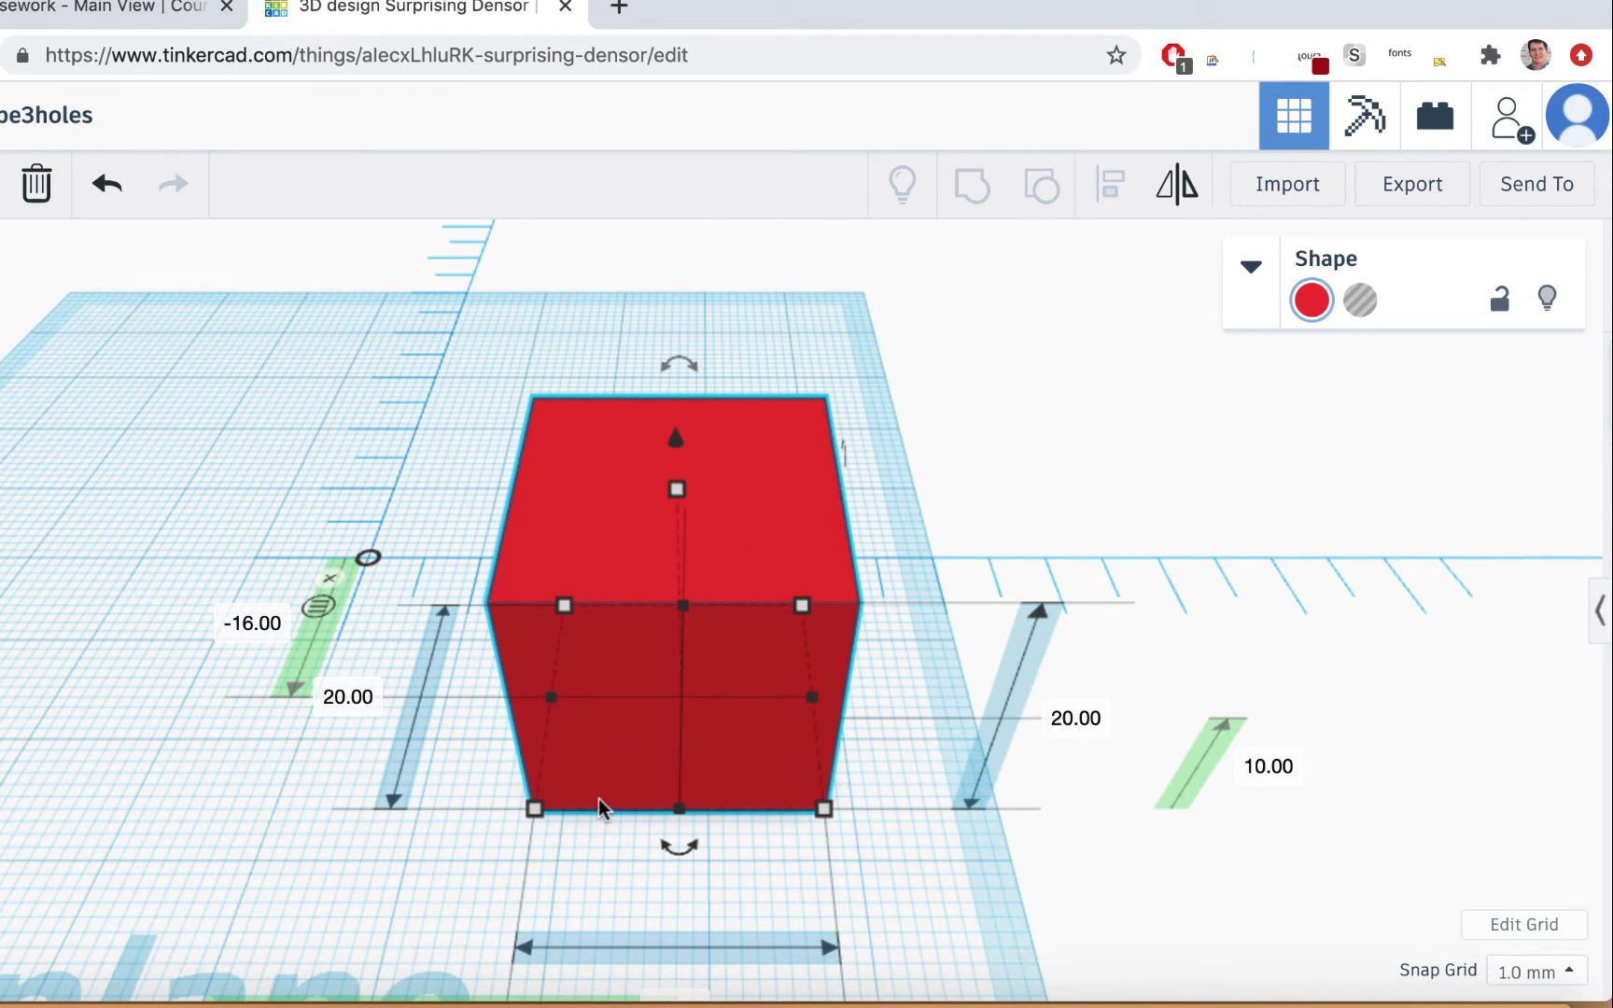
middle_drag(625, 784, 814, 754)
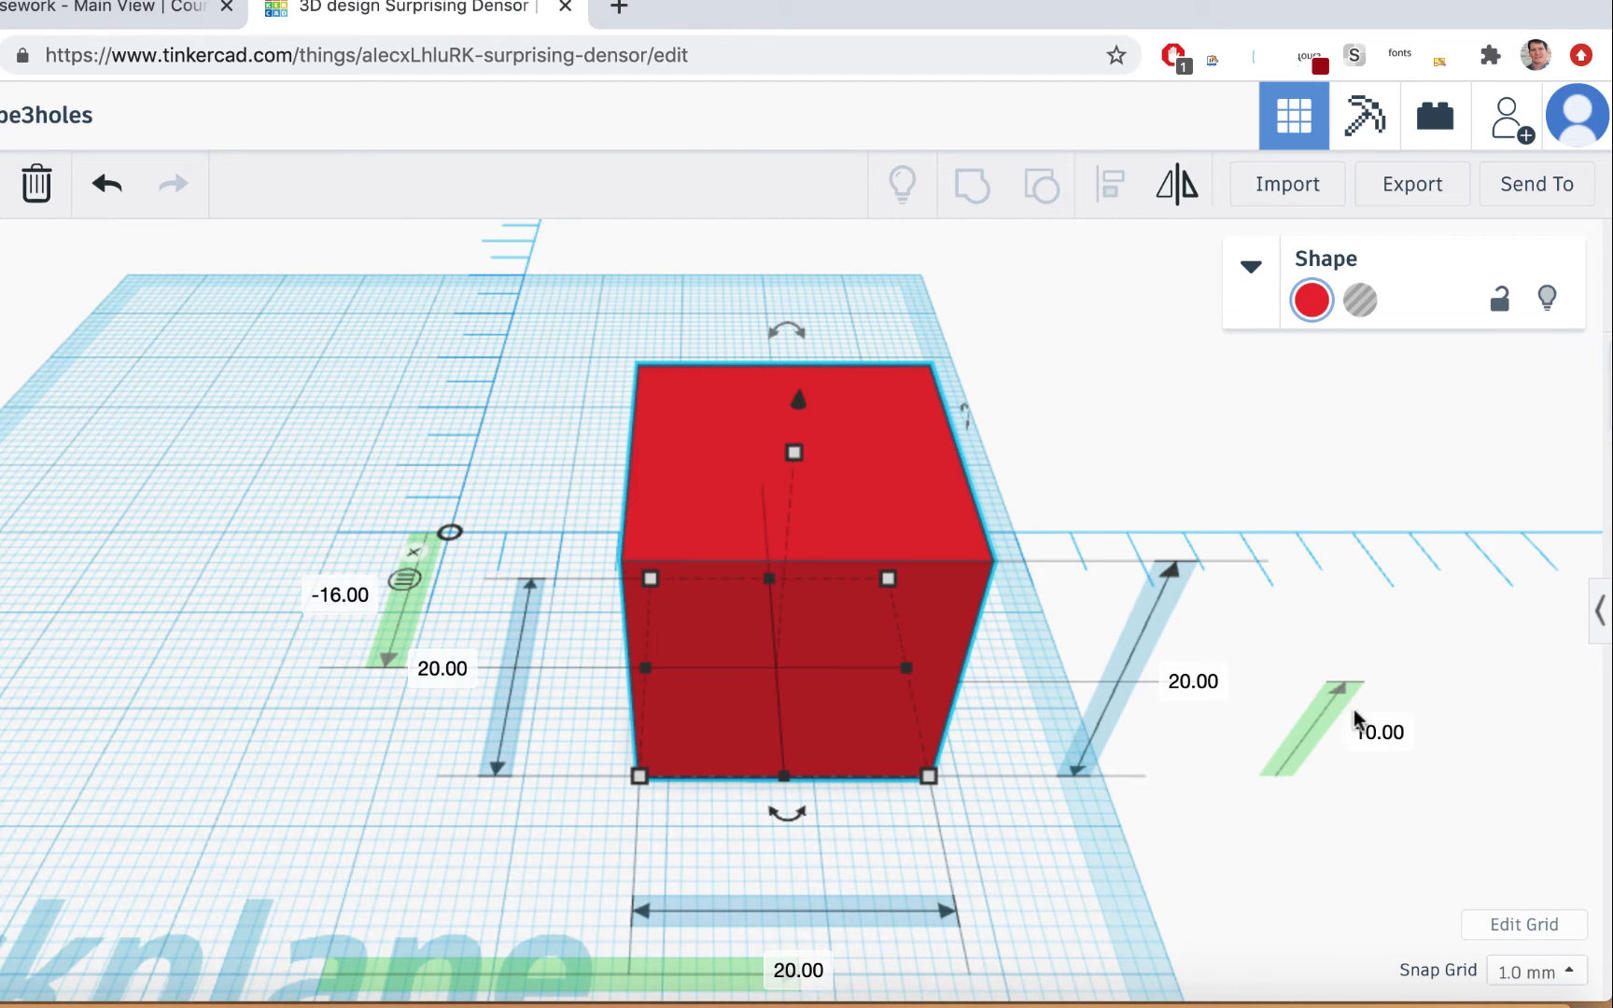
middle_drag(1355, 718, 1037, 684)
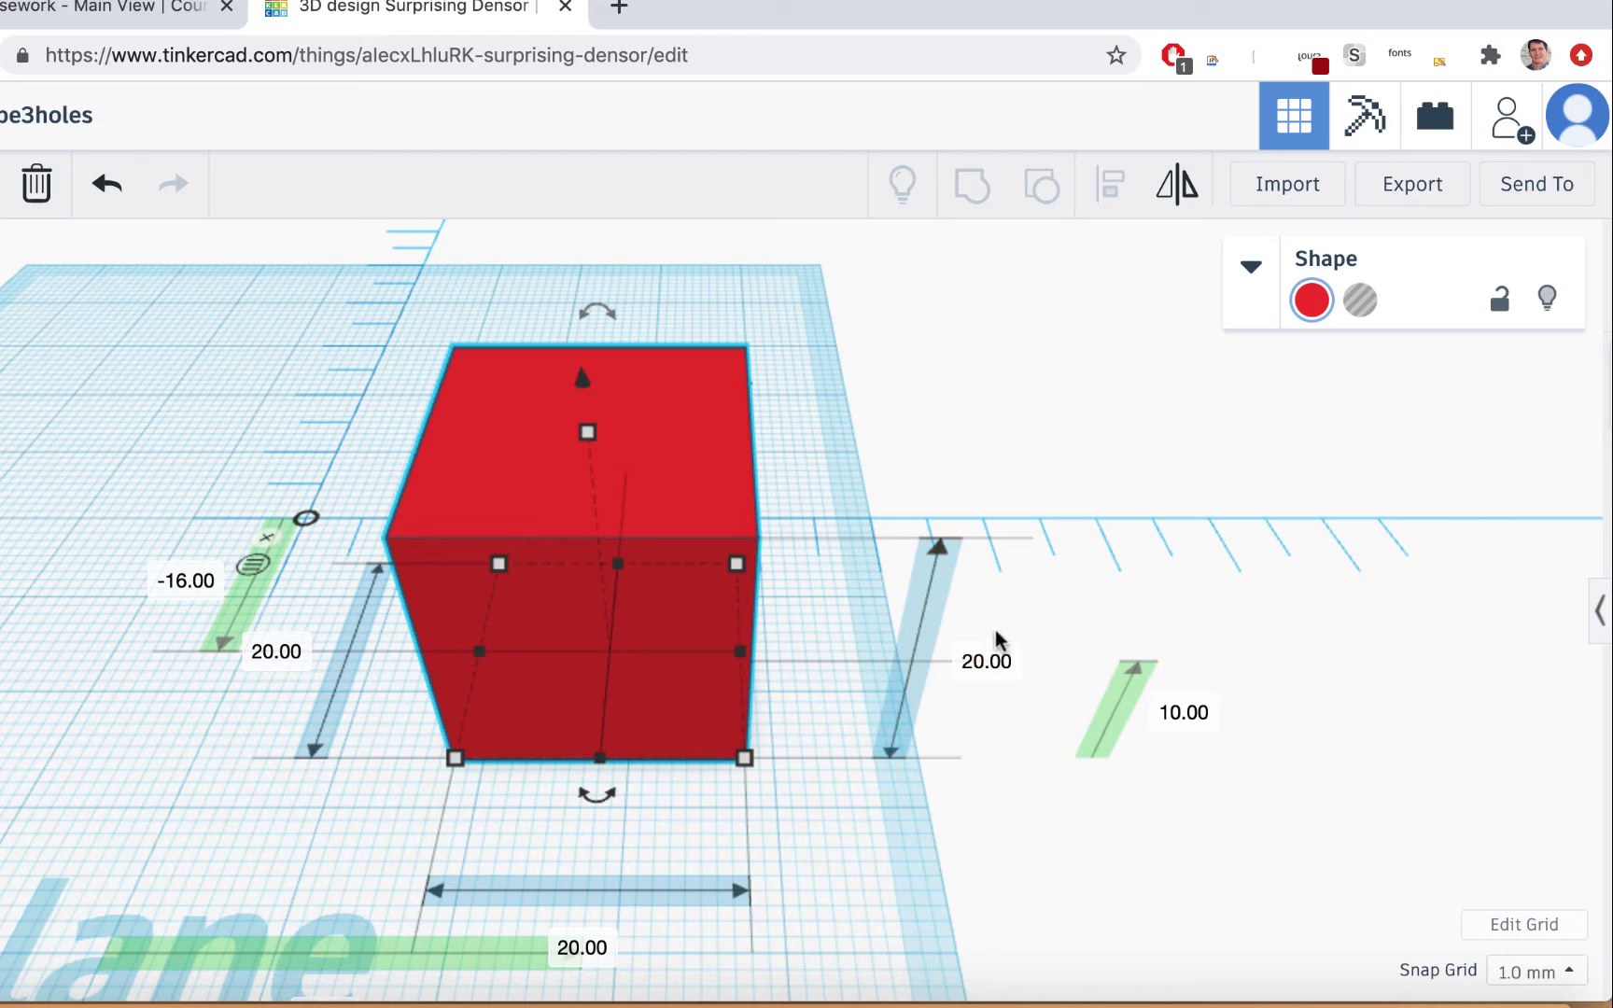
right_drag(948, 720, 868, 718)
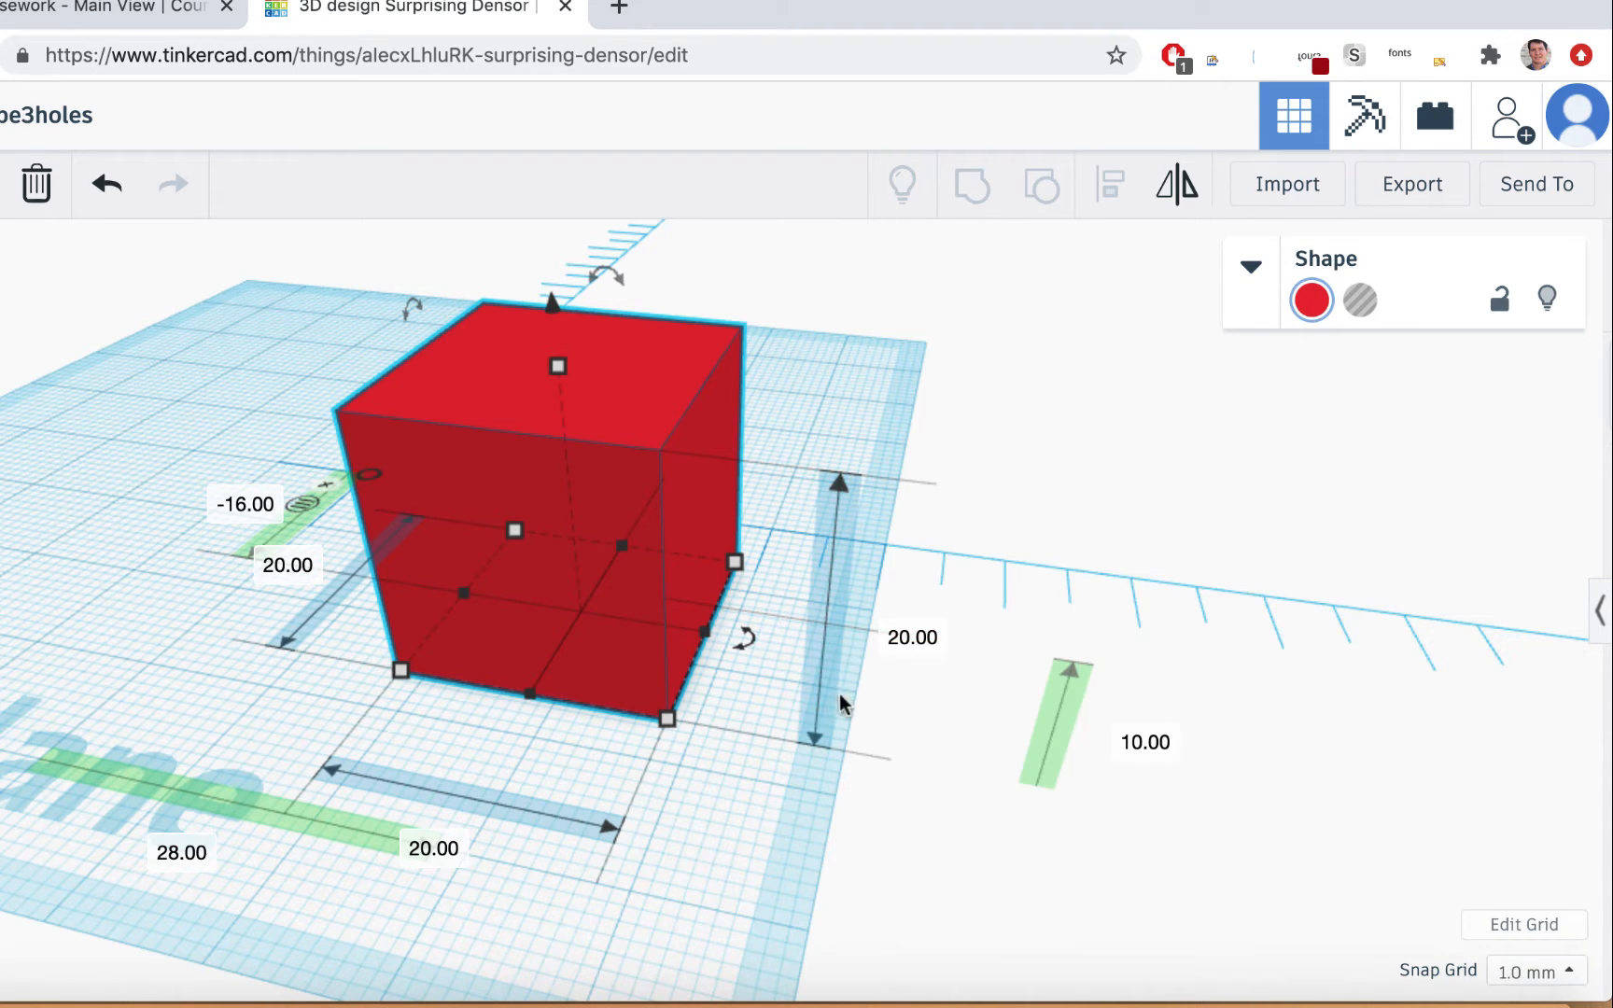
ctrl+drag(783, 727, 831, 714)
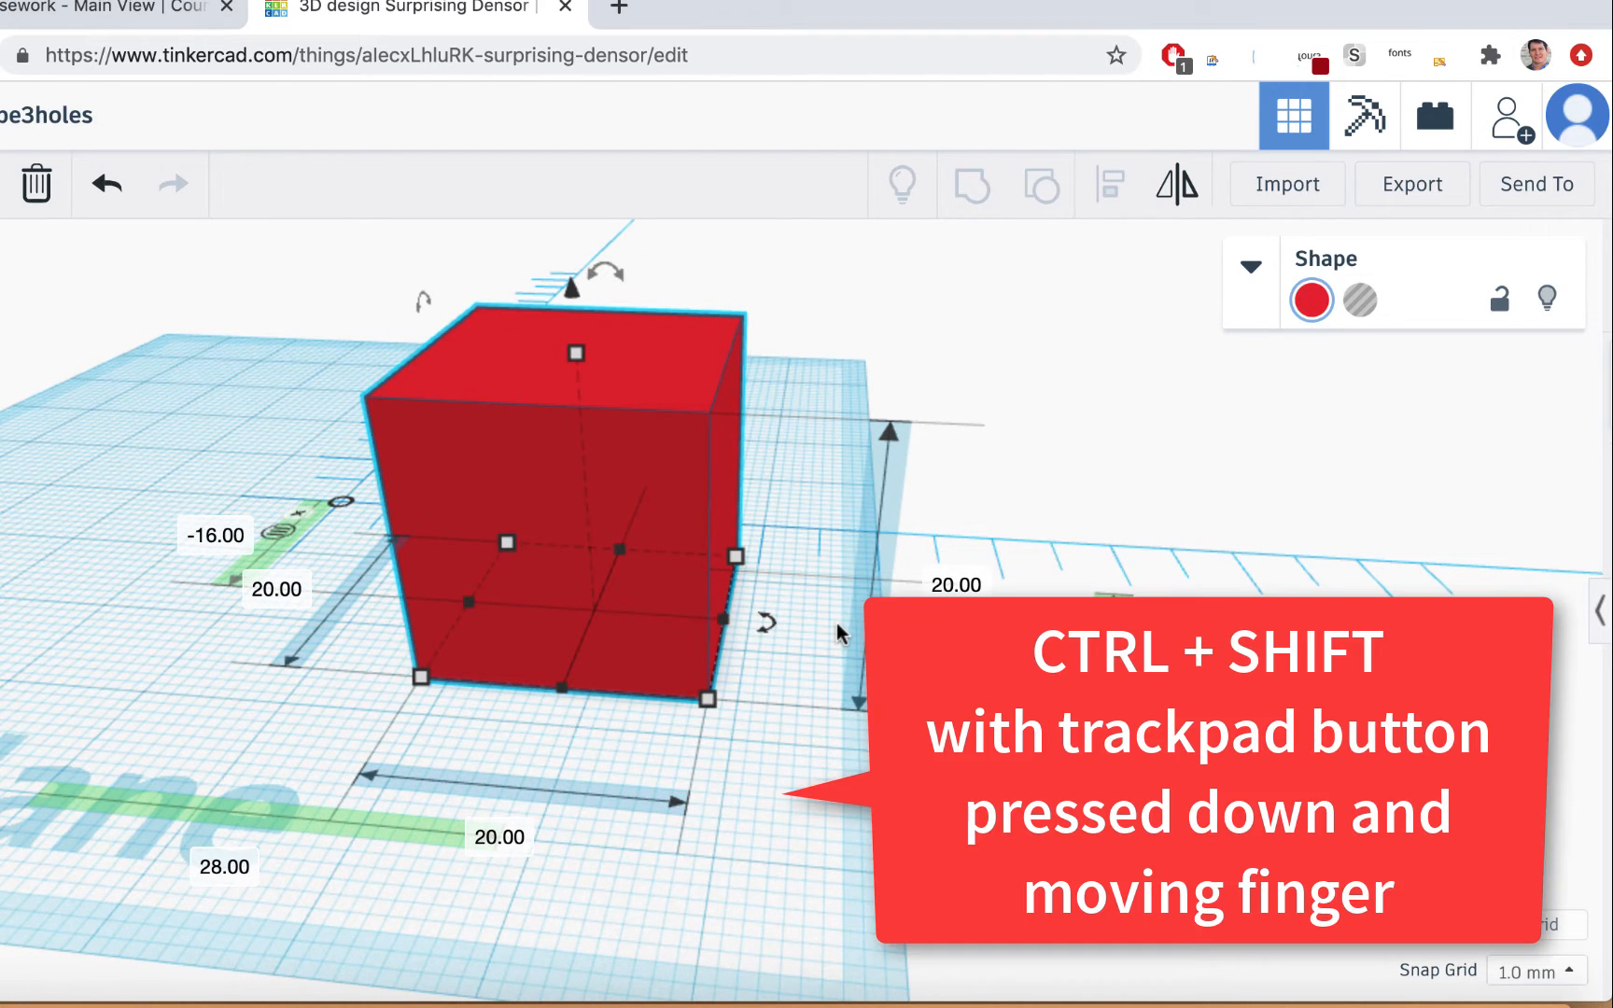
ctrl+shift+drag(838, 598, 851, 661)
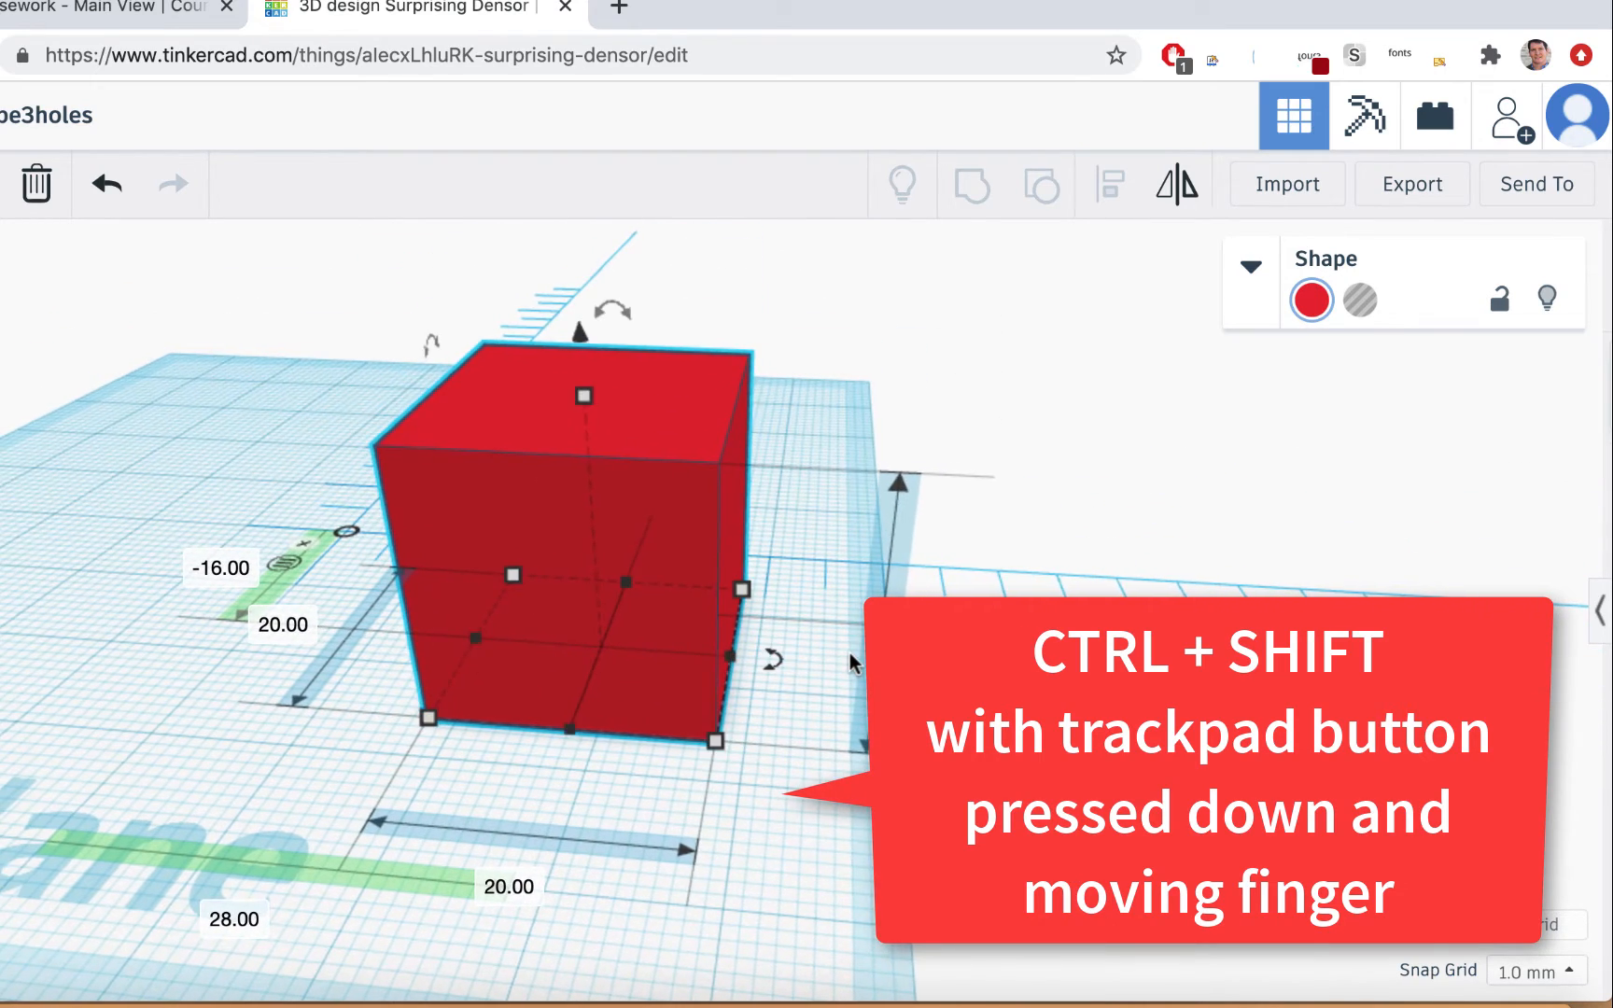
scroll(849, 662, up, 5)
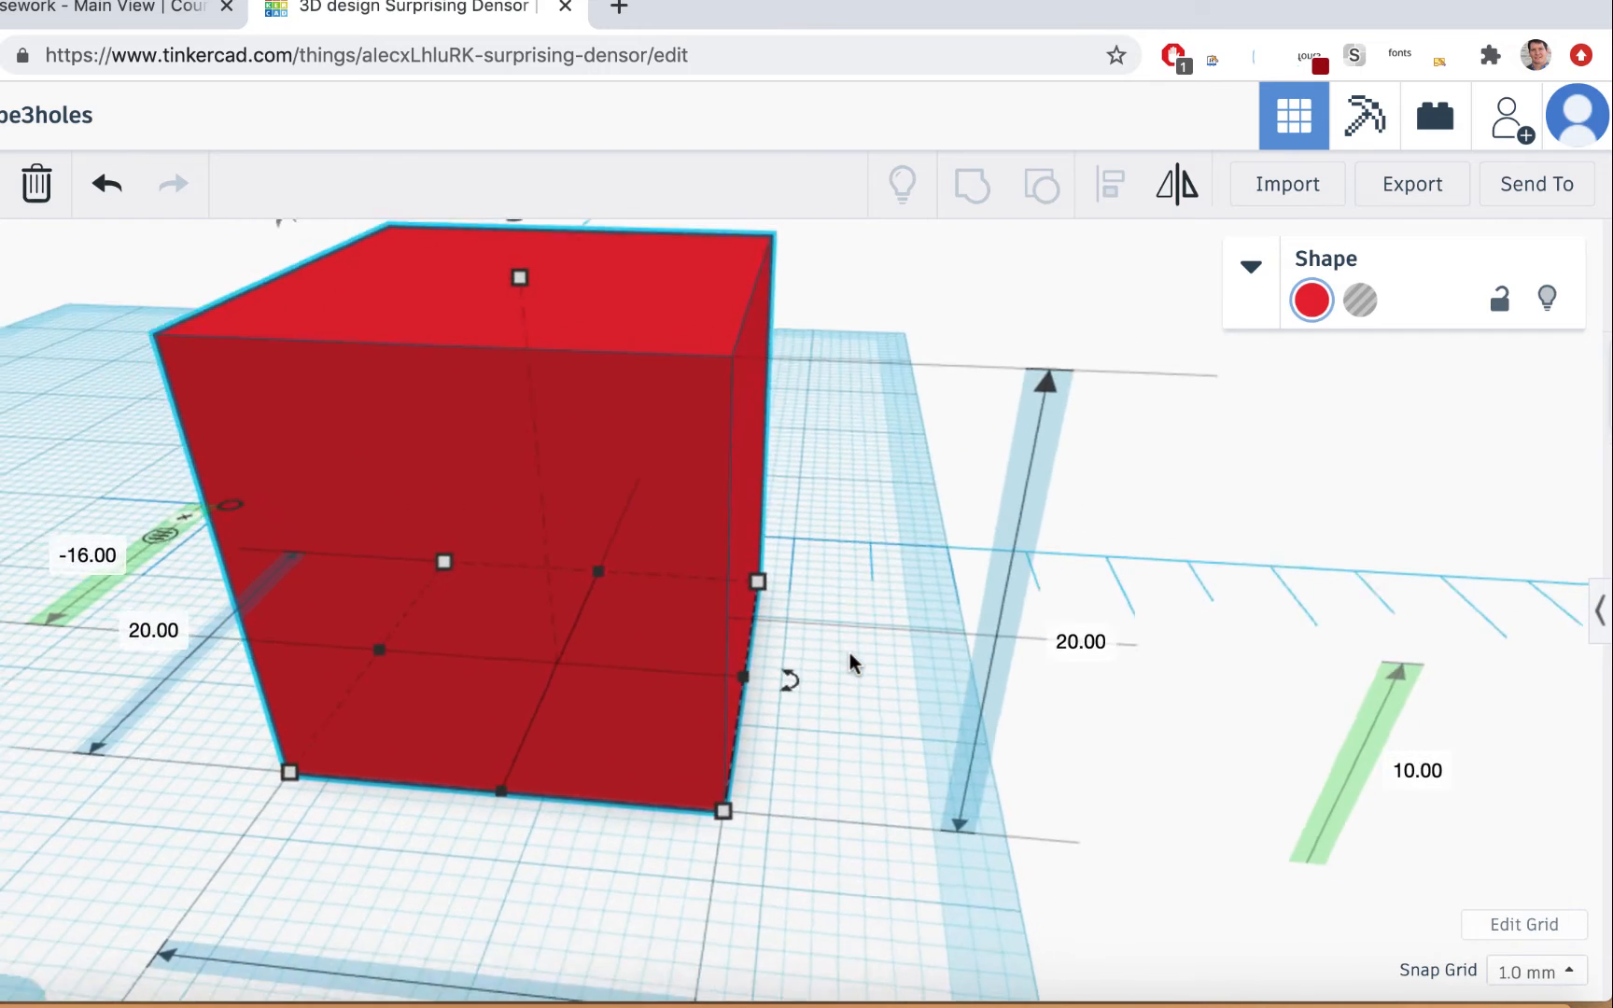
scroll(849, 662, down, 6)
scroll(849, 663, down, 1)
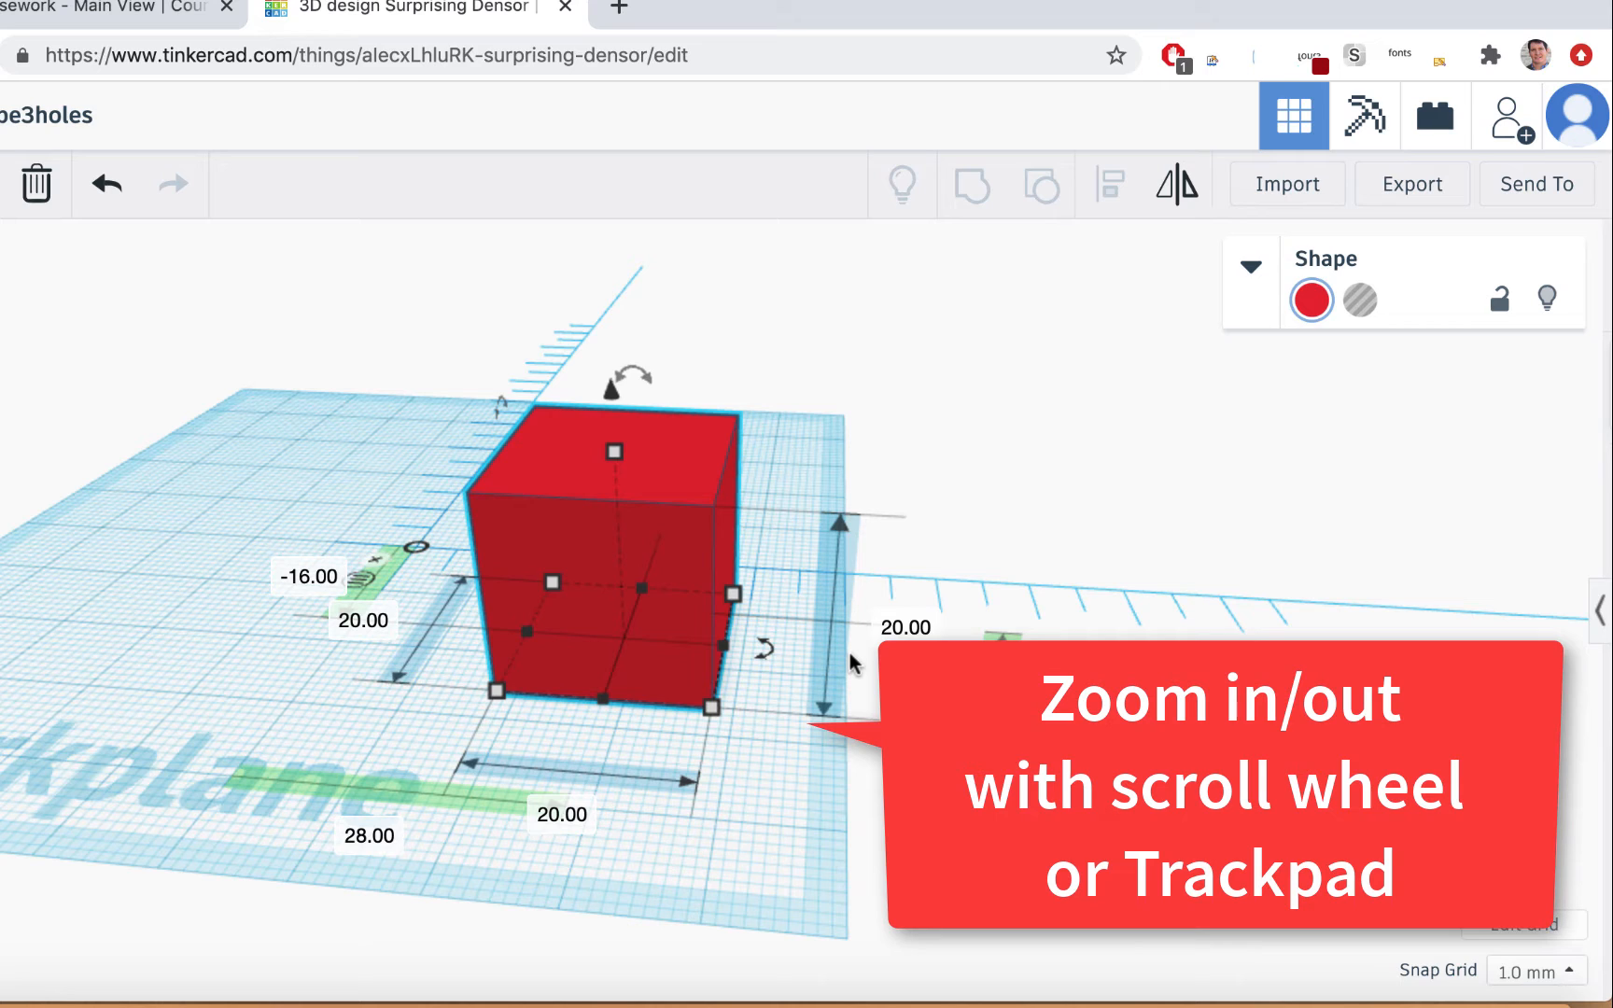
middle_drag(851, 663, 807, 698)
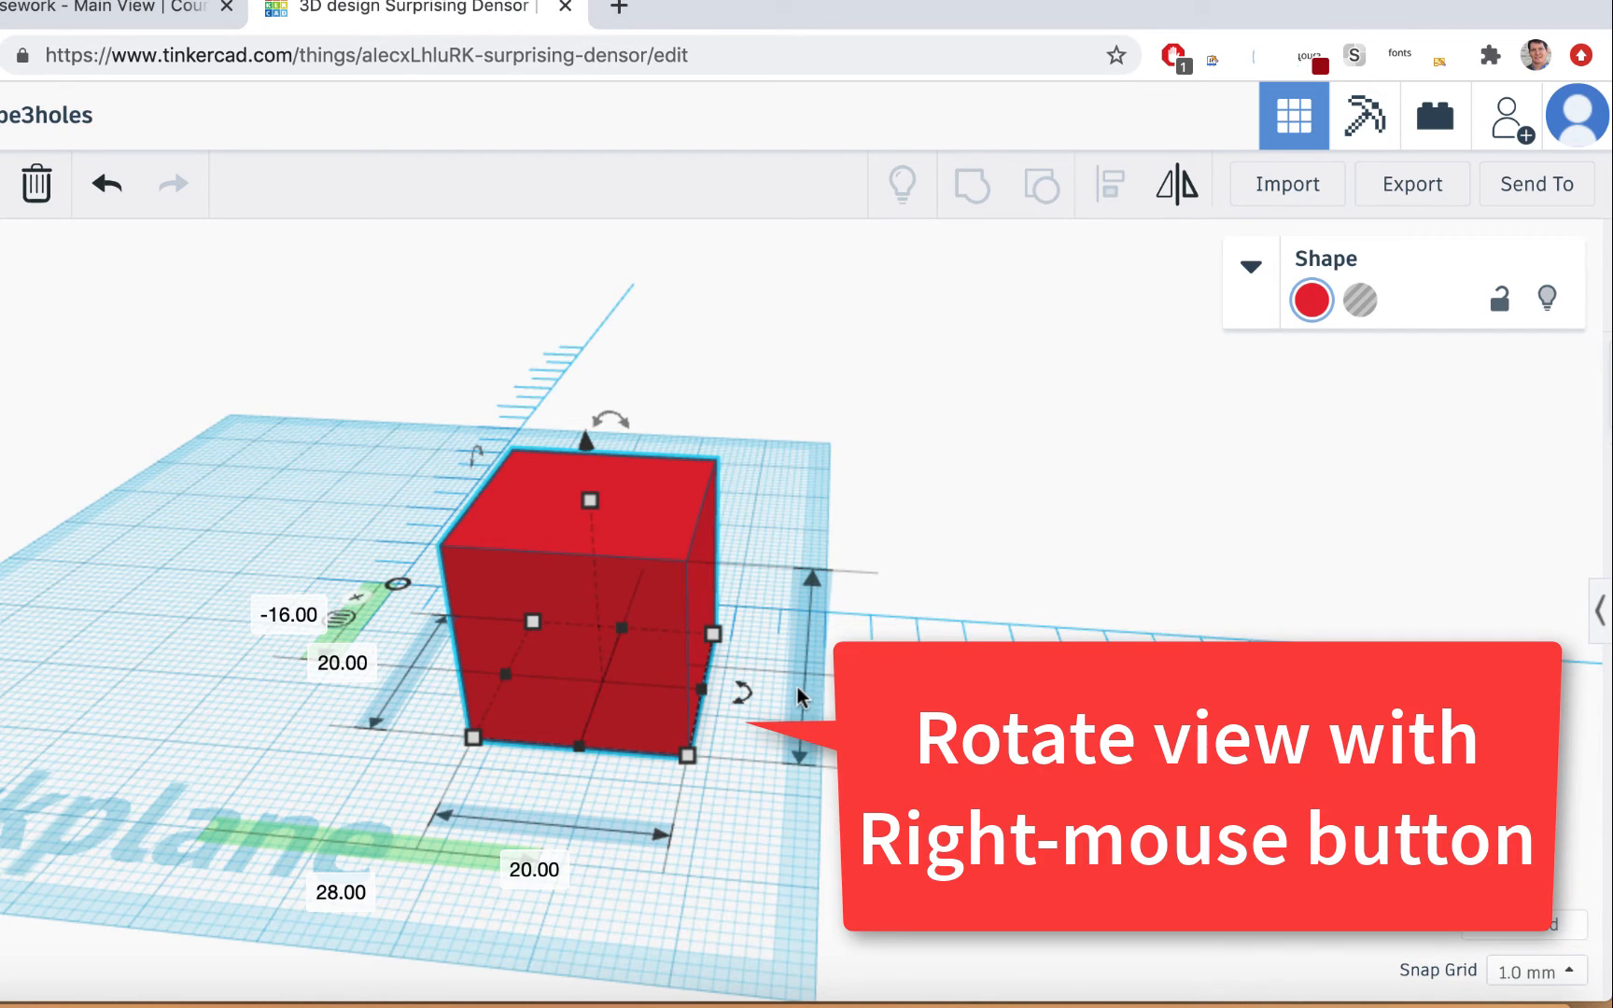
ctrl+drag(800, 692, 648, 474)
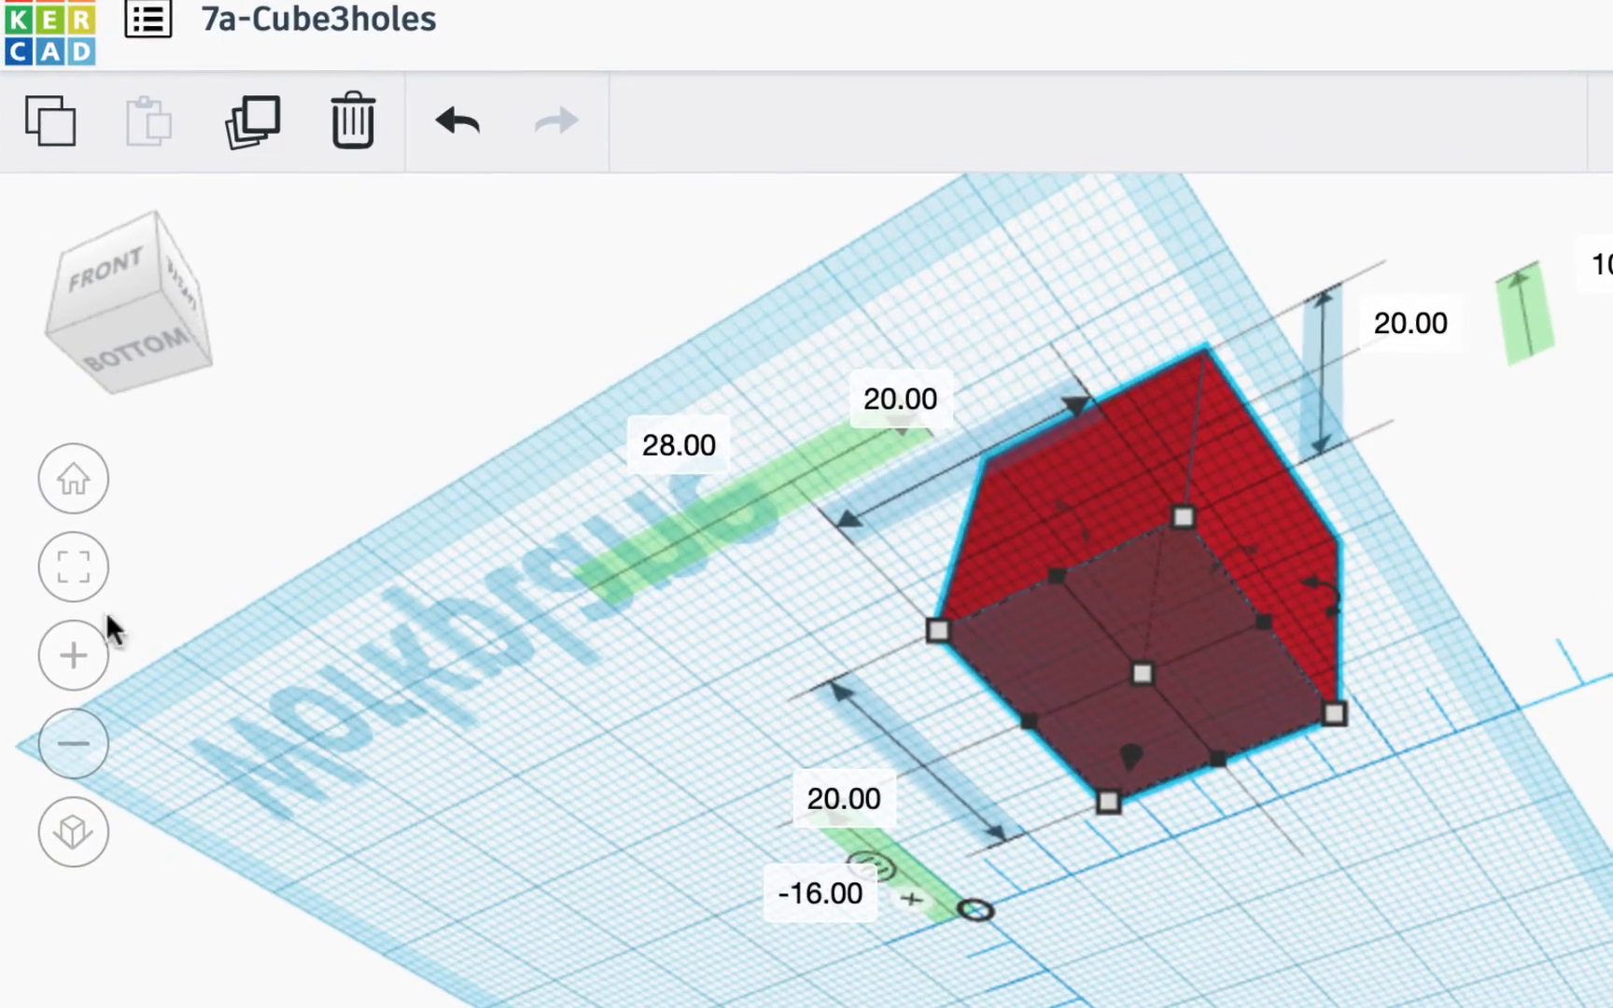
click(74, 479)
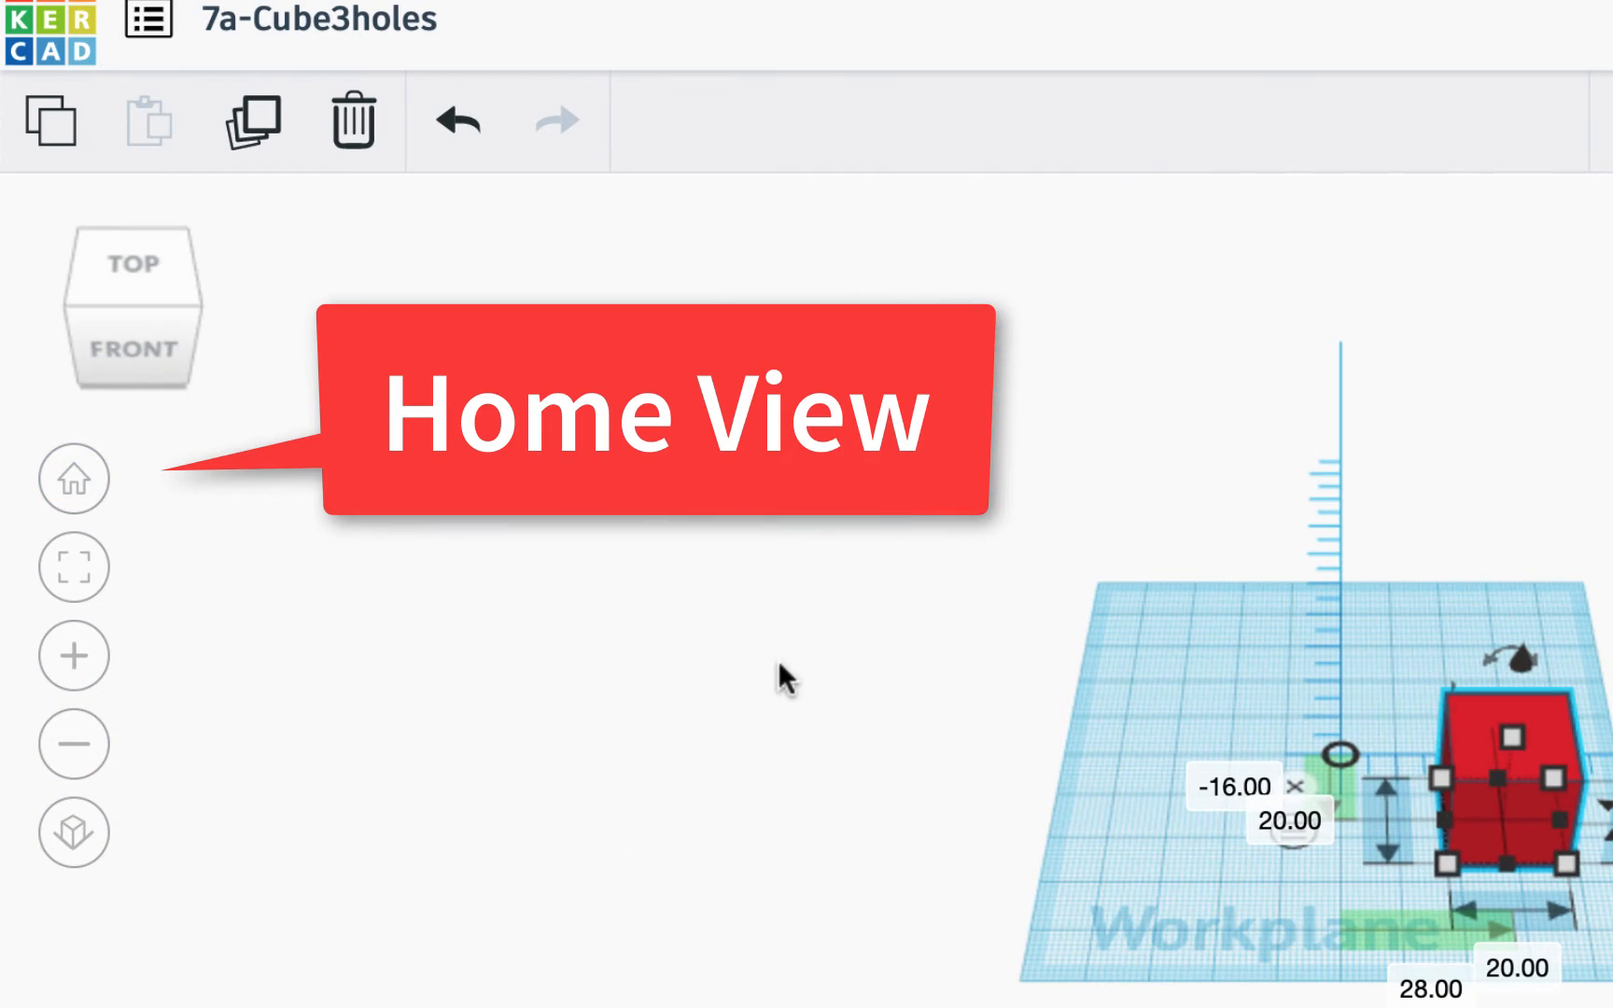
- Resize the box to a 10 mm cube by setting its height, width and length each to 10
scroll(1482, 933, up, 5)
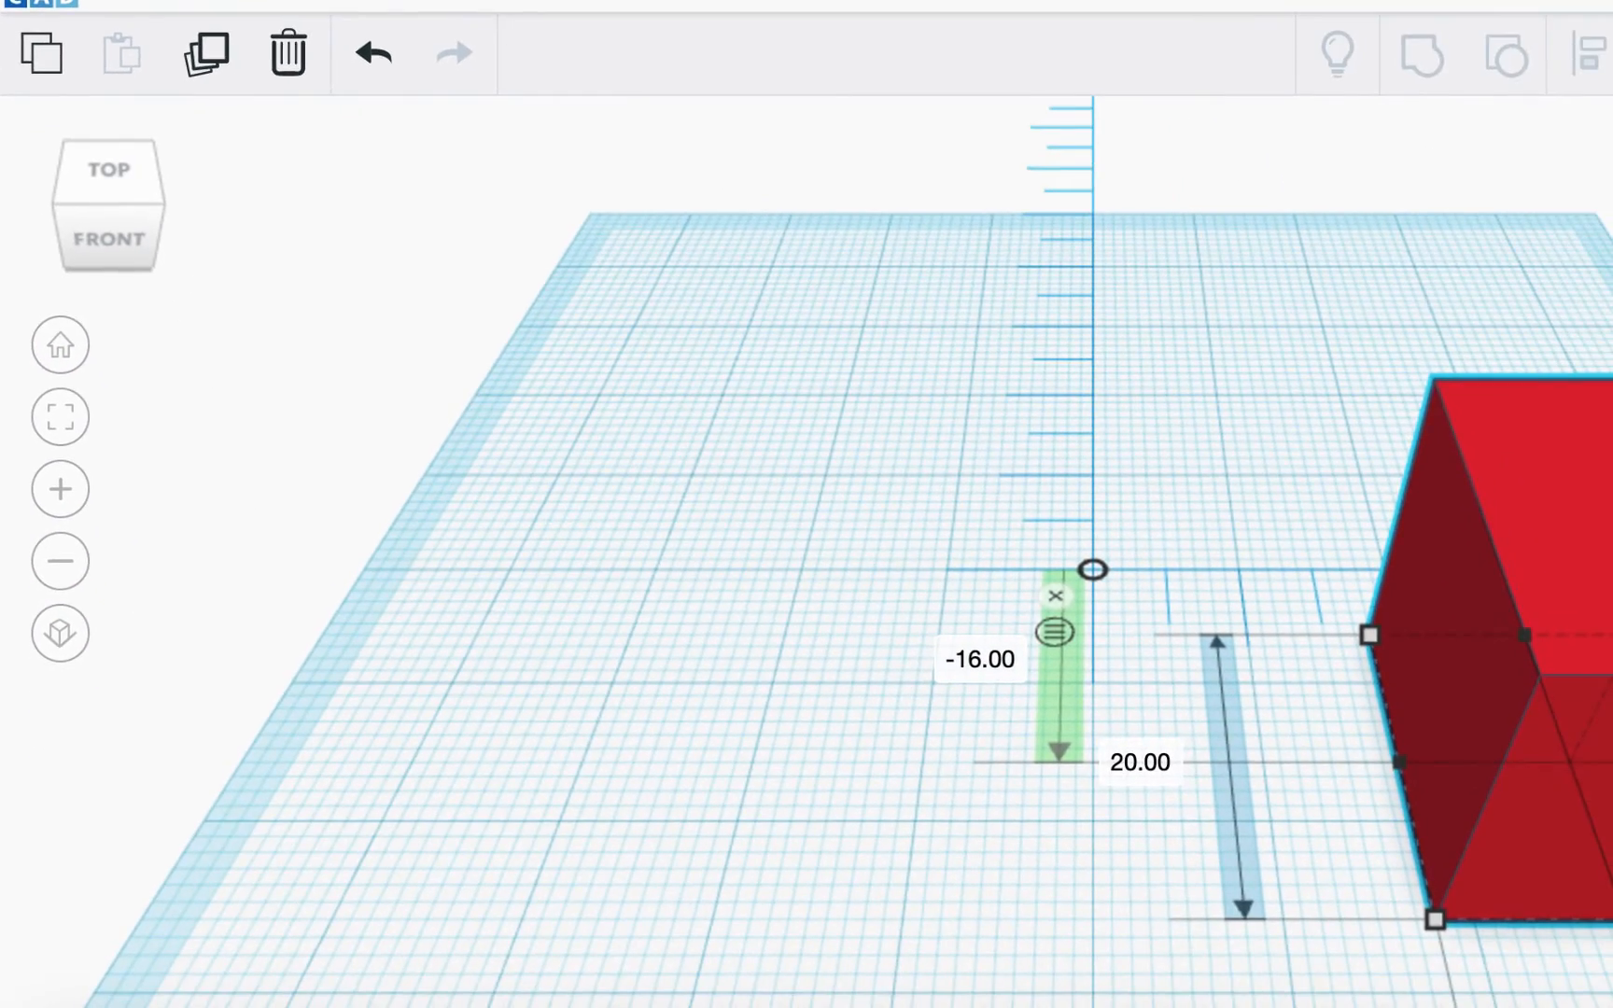
scroll(1093, 570, up, 3)
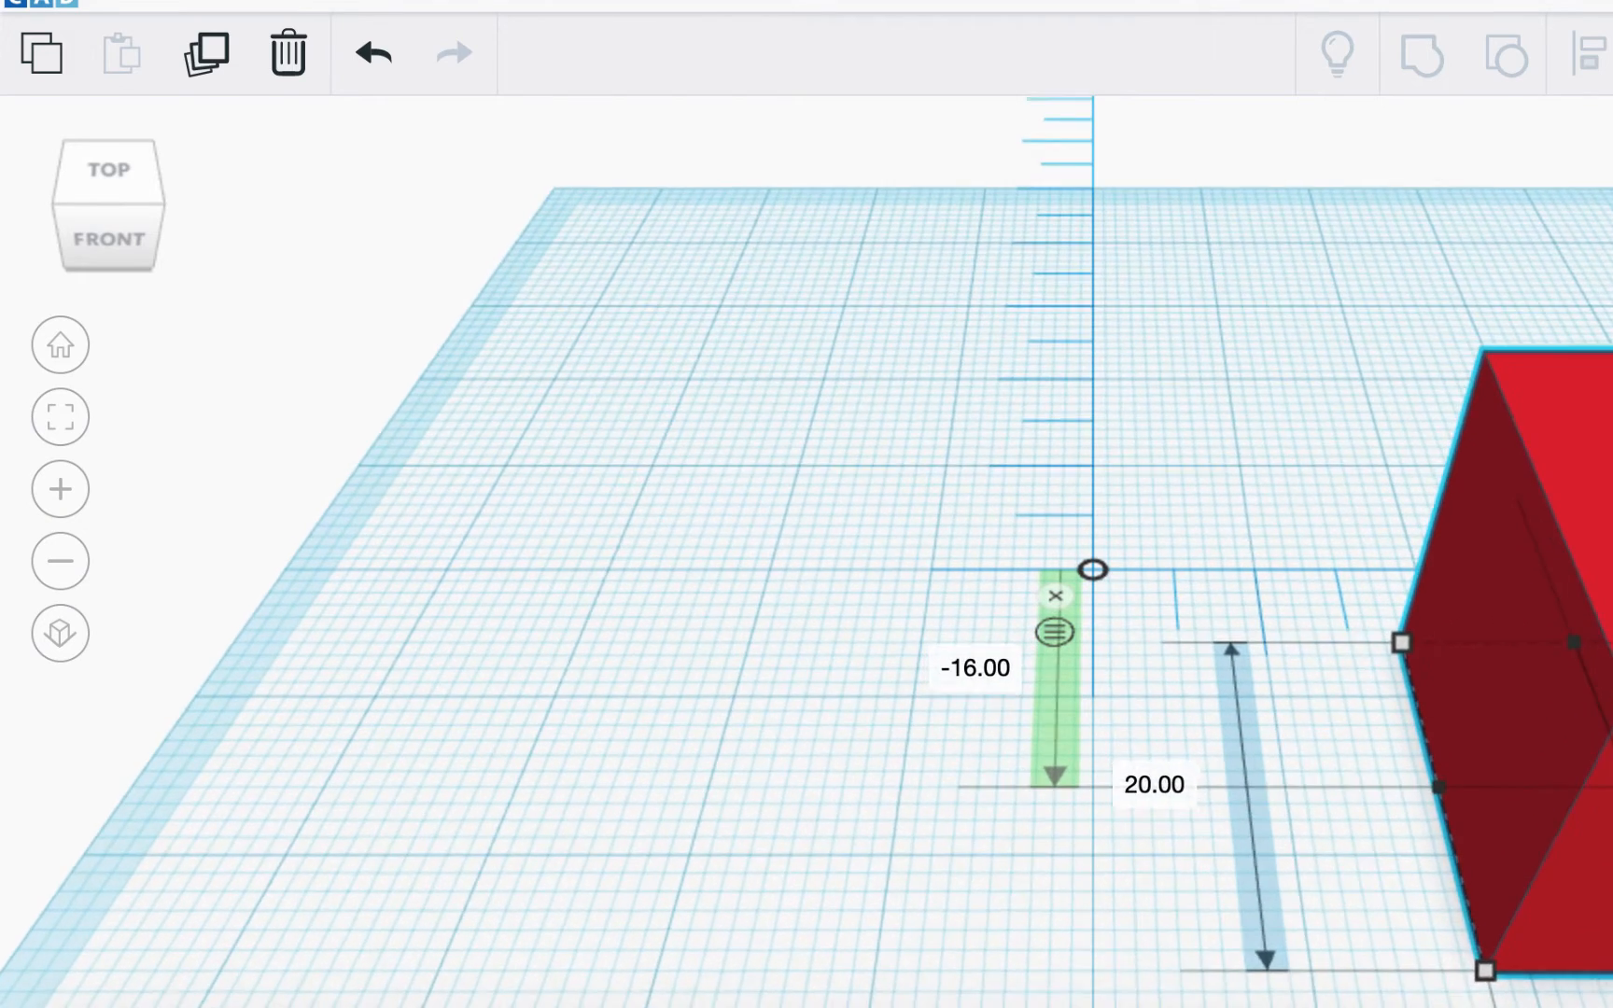
scroll(1093, 569, down, 2)
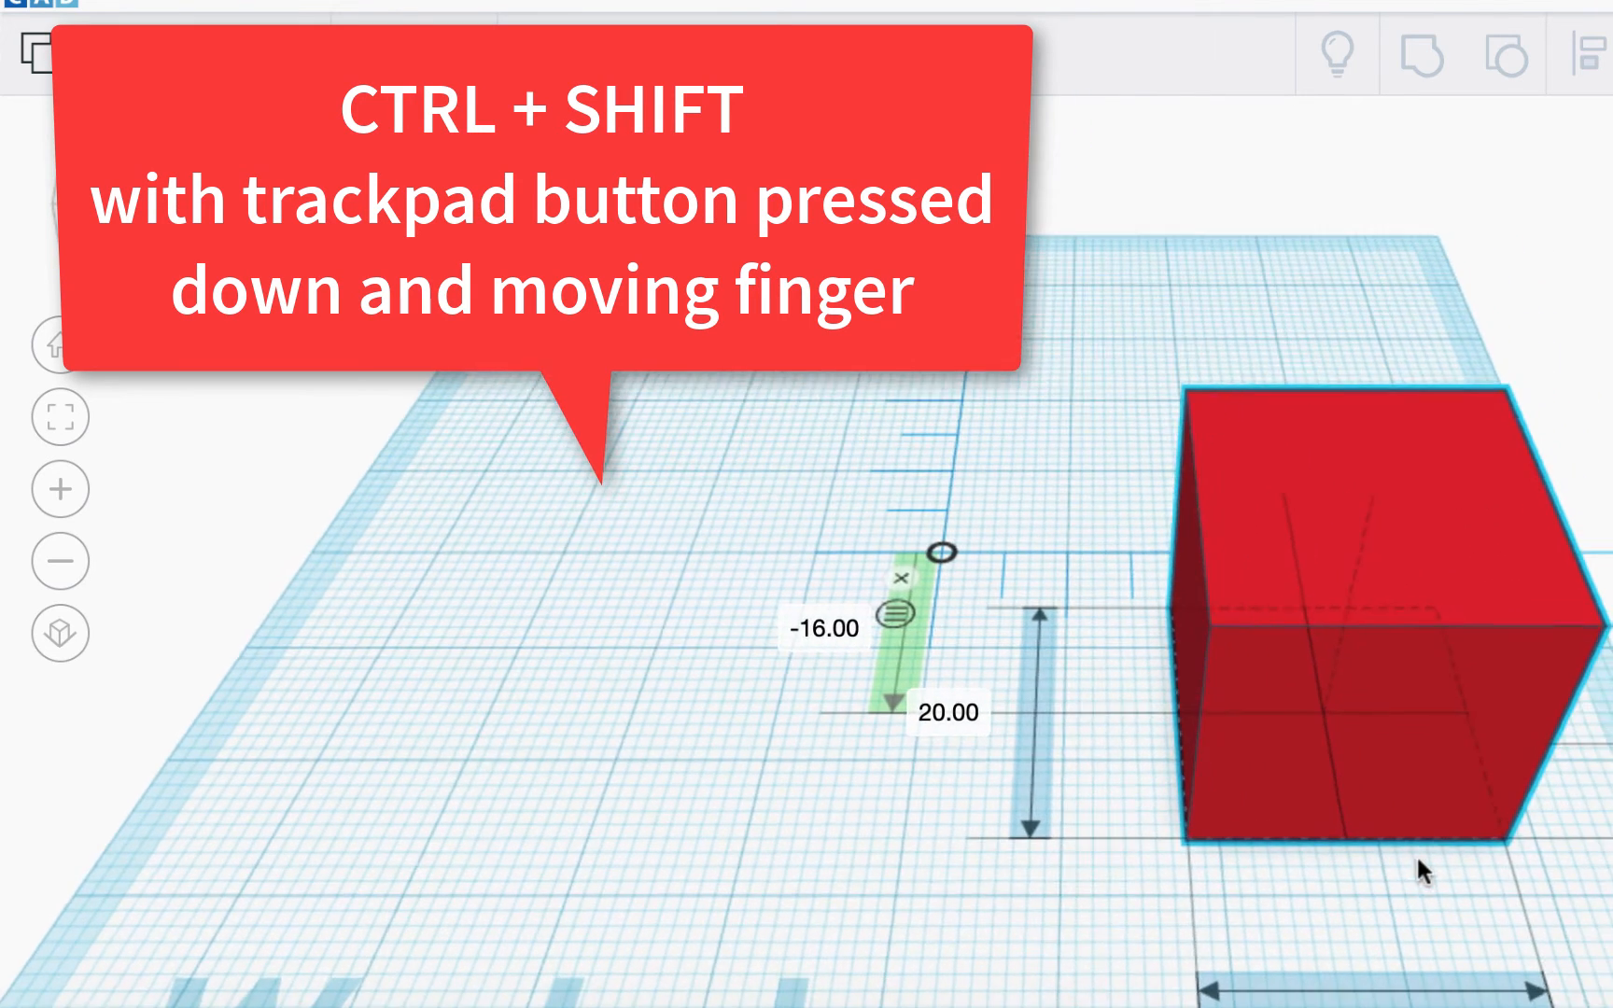
ctrl+shift+drag(1416, 853, 831, 719)
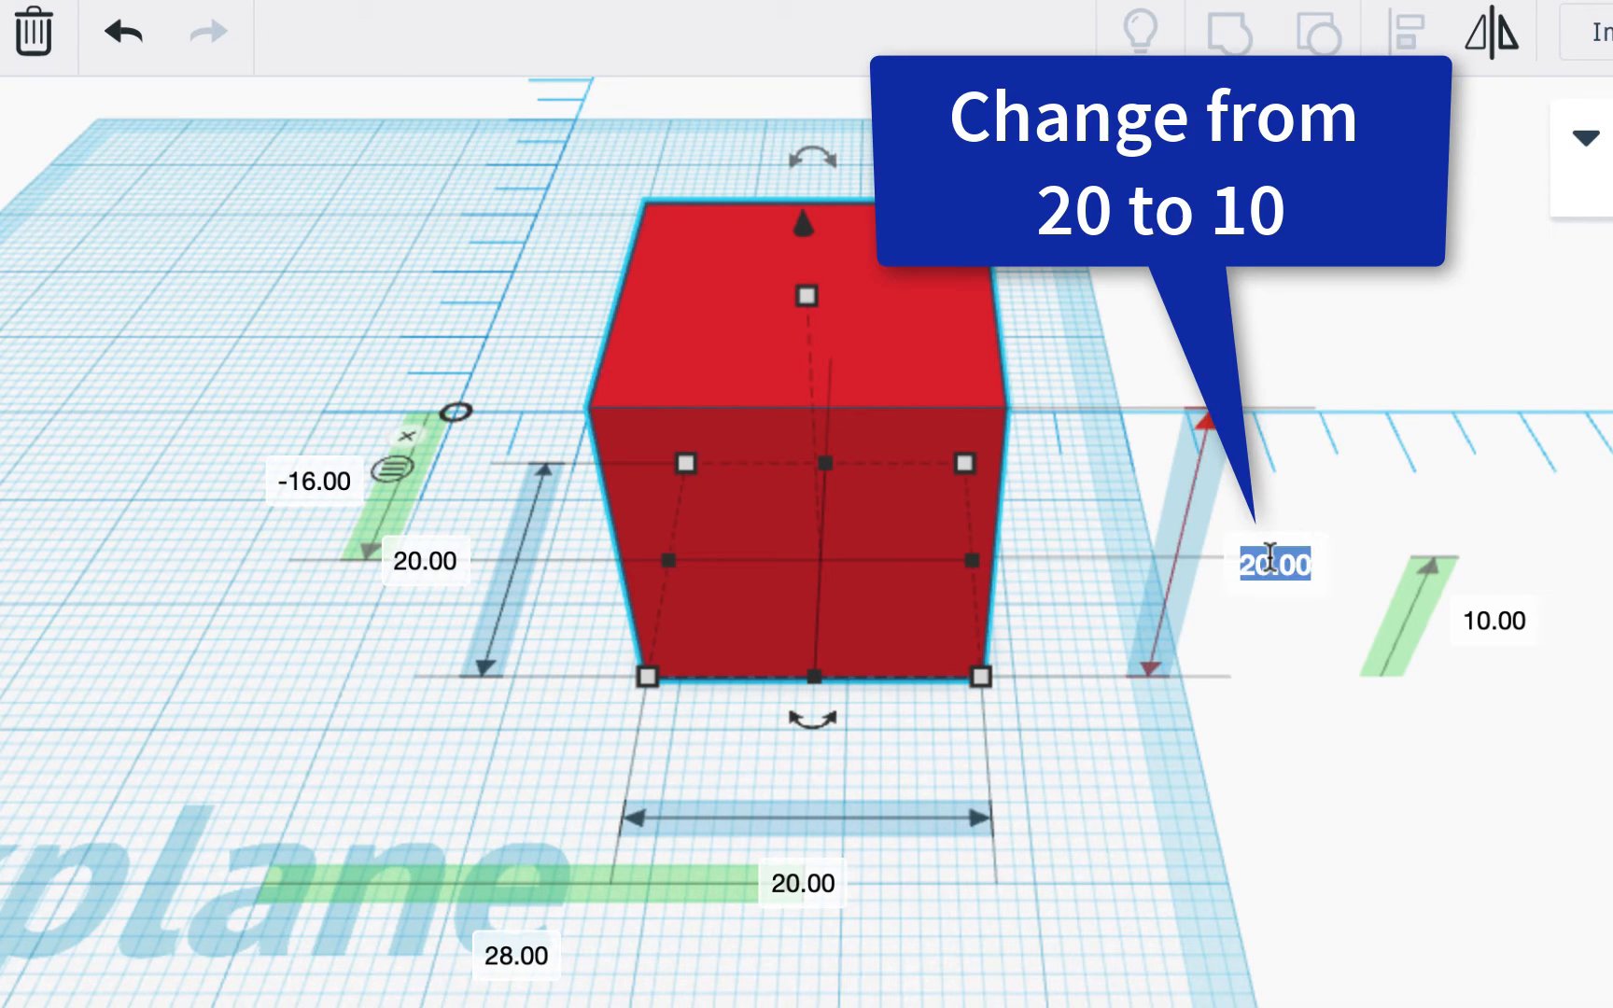
text(10)
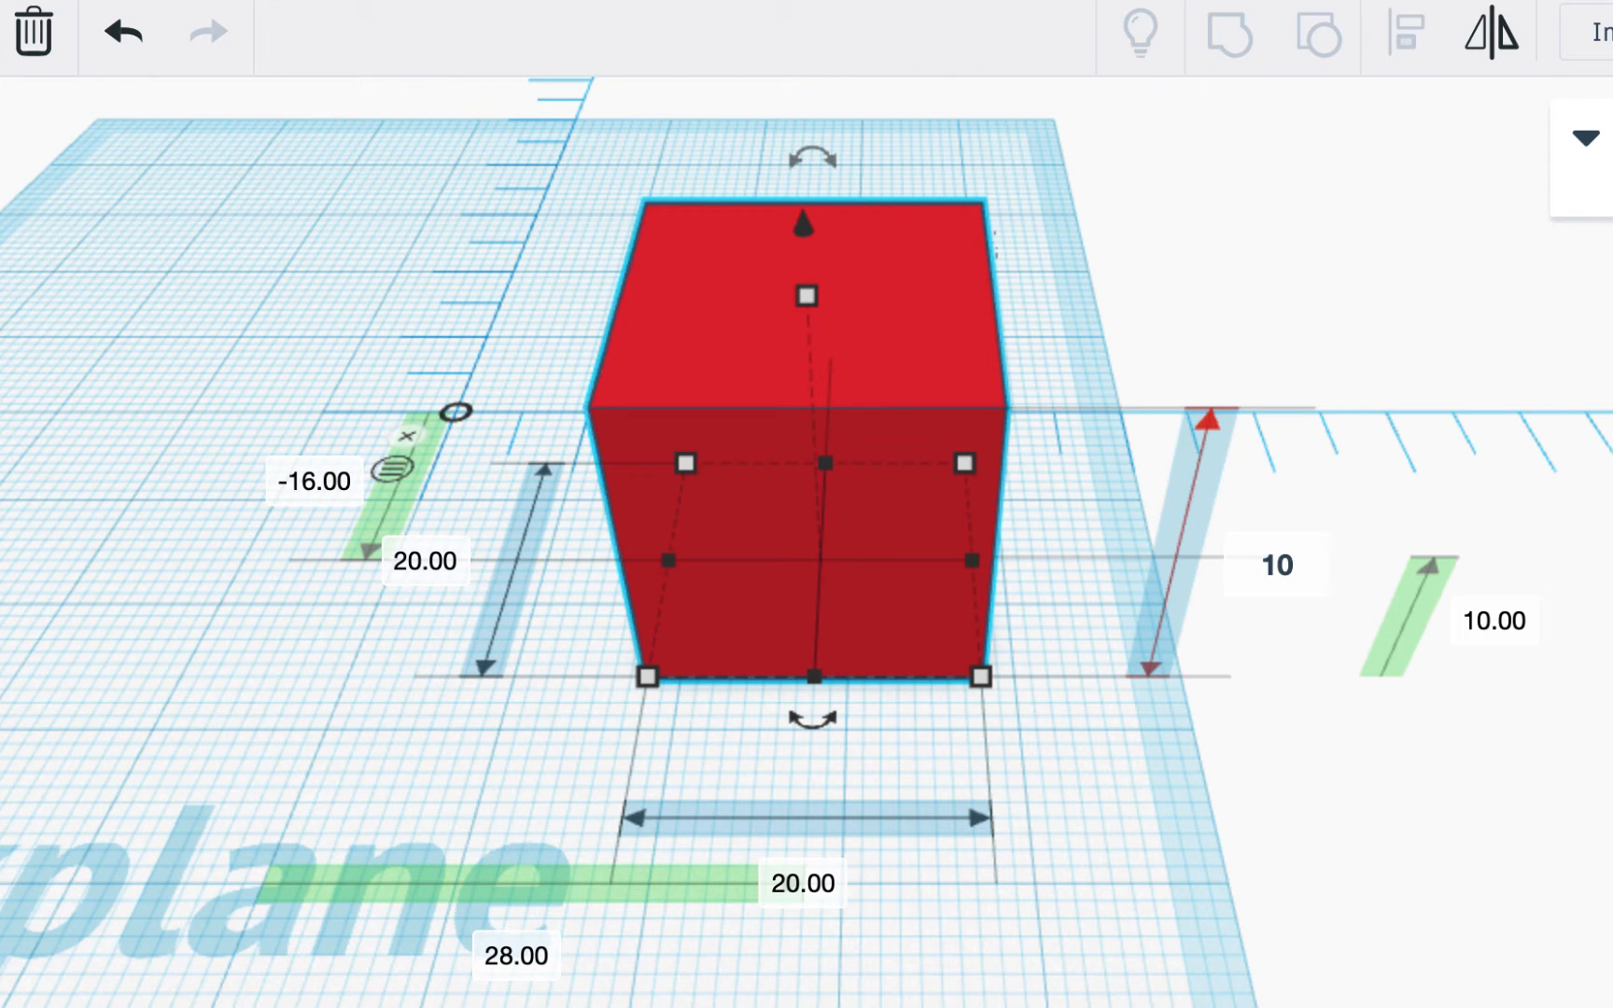
key(Return)
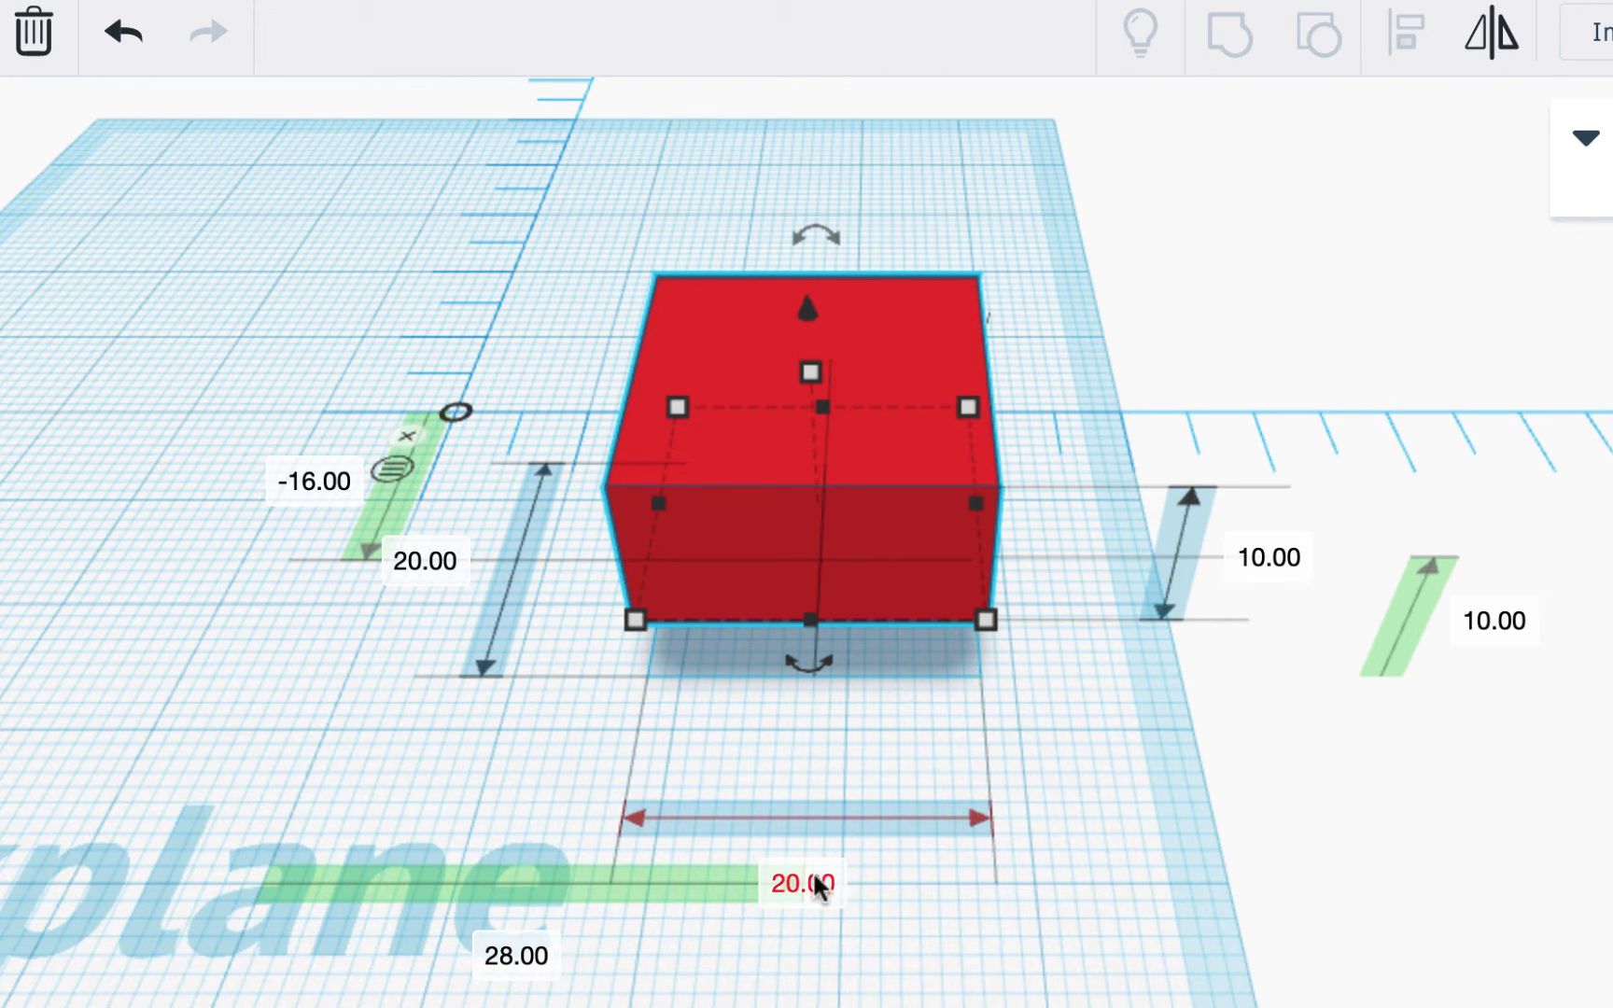
click(810, 885)
text(10)
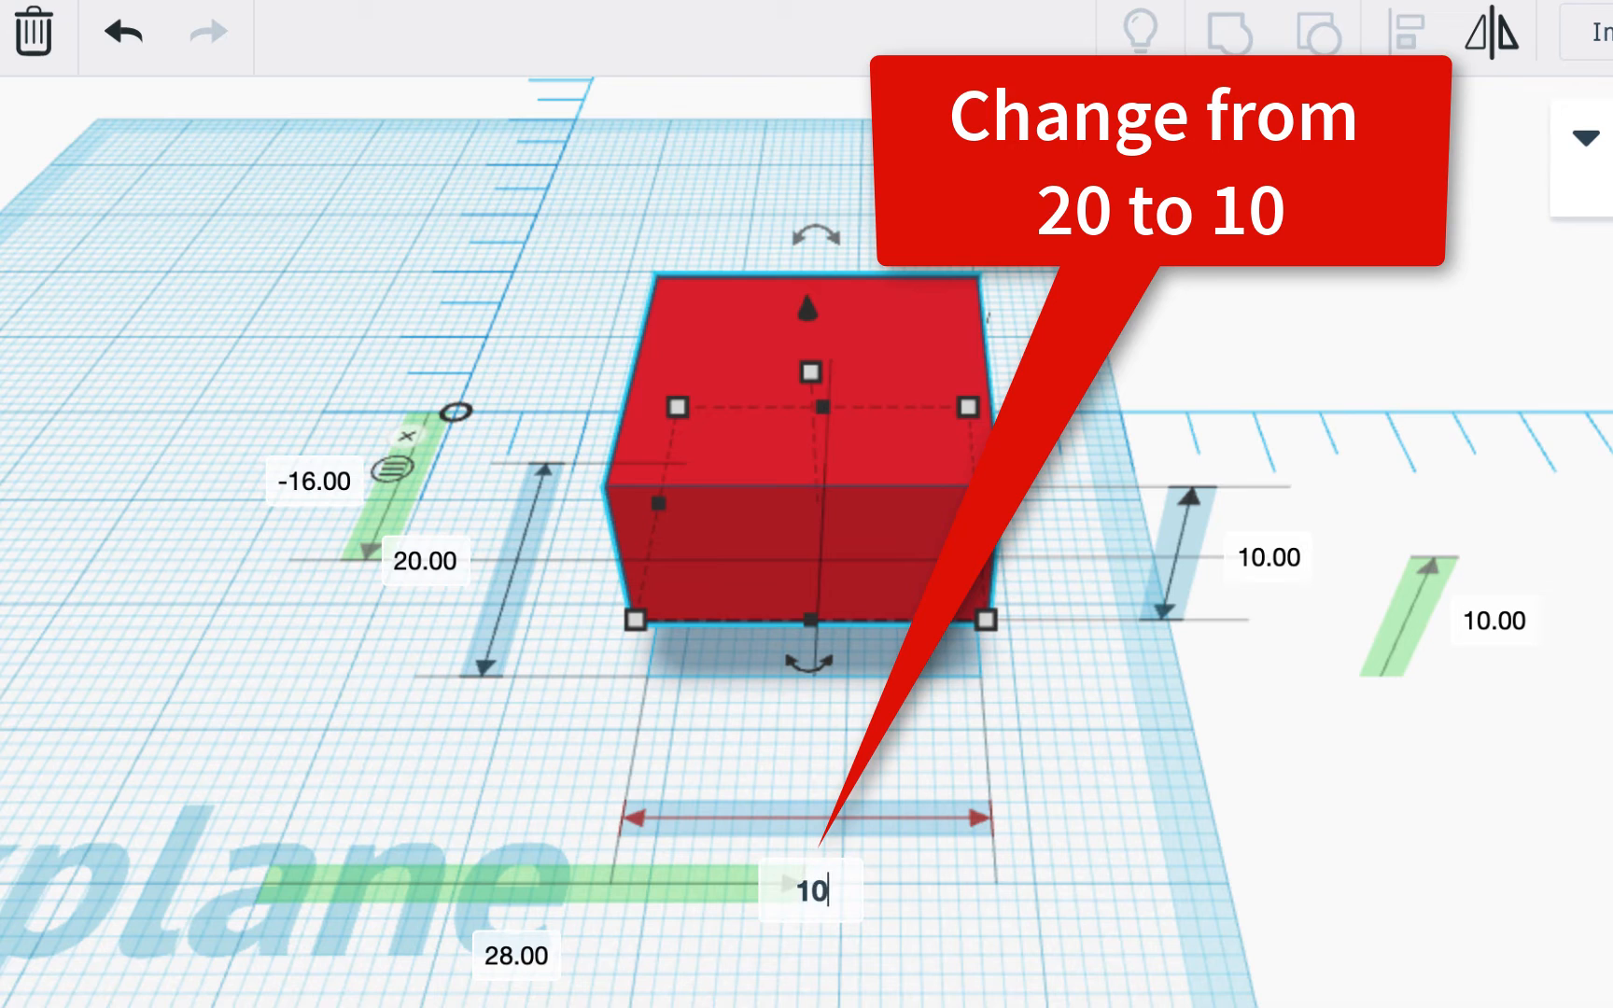
key(Return)
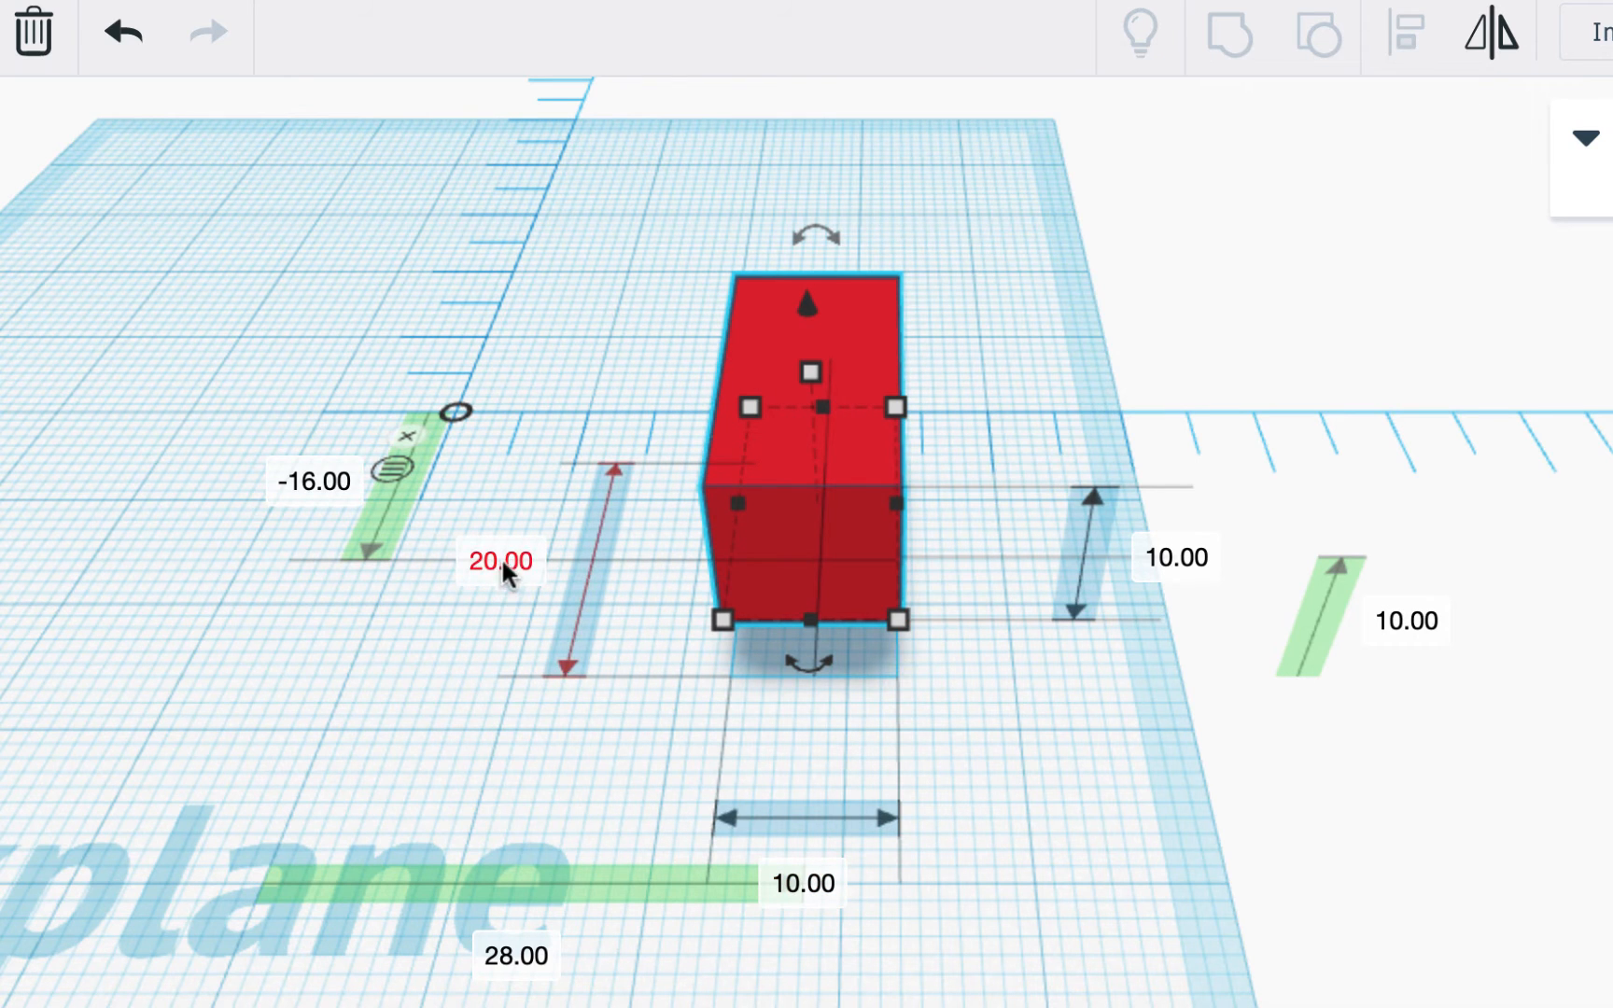
click(504, 565)
text(10)
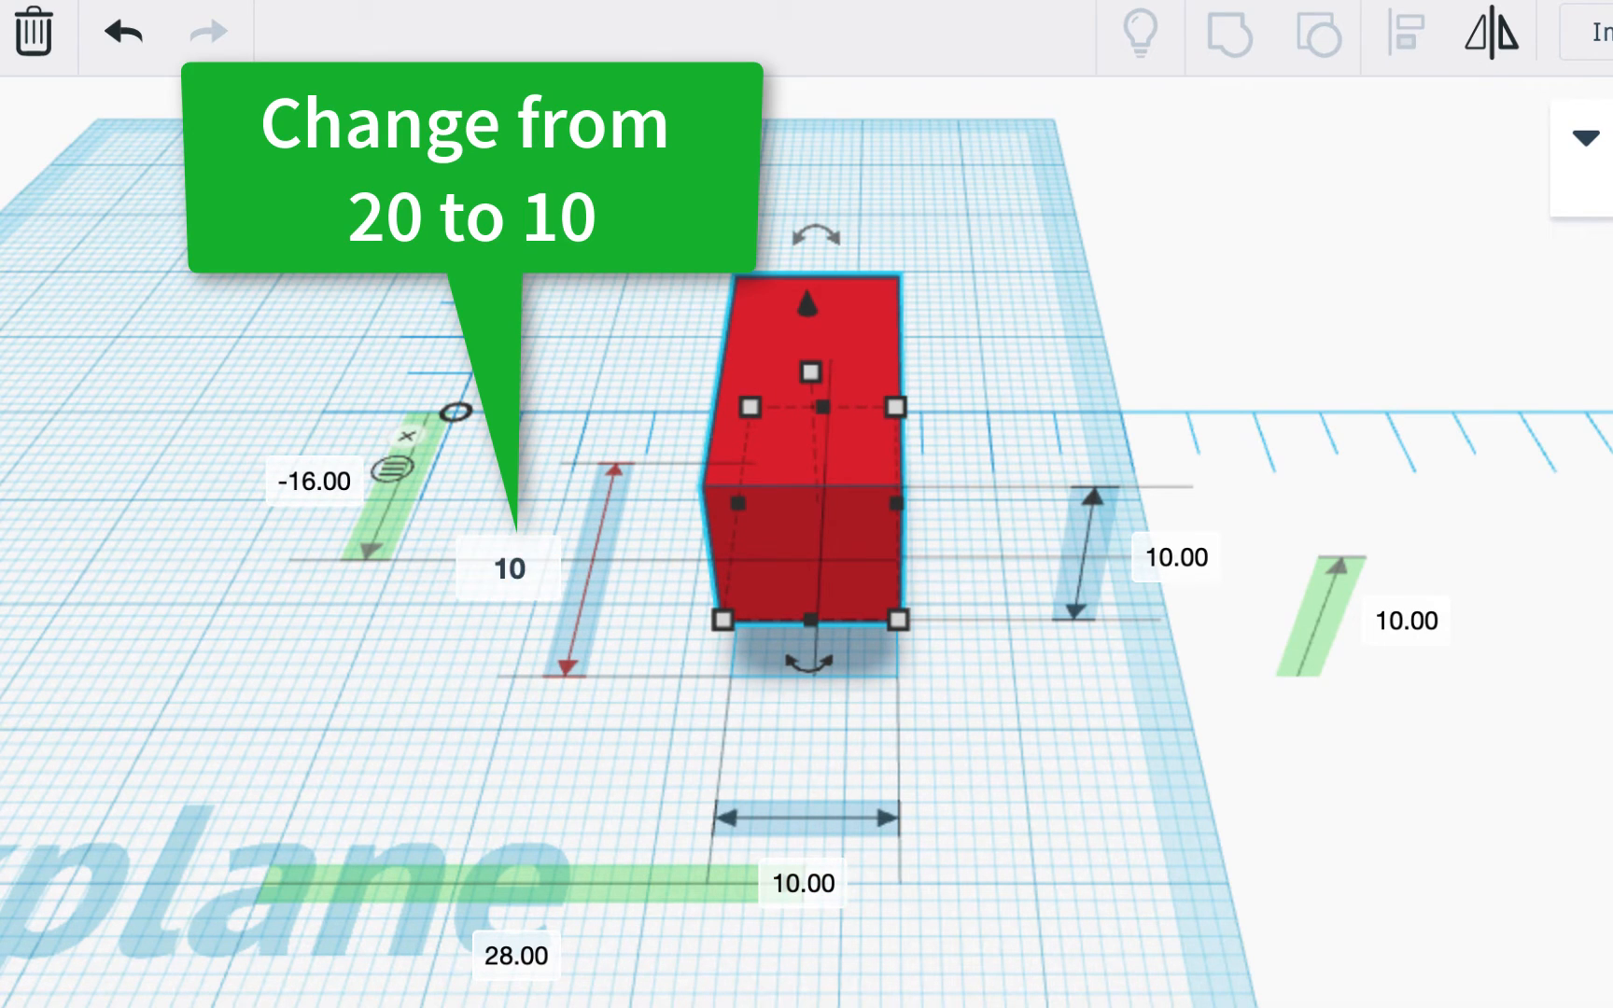
key(Return)
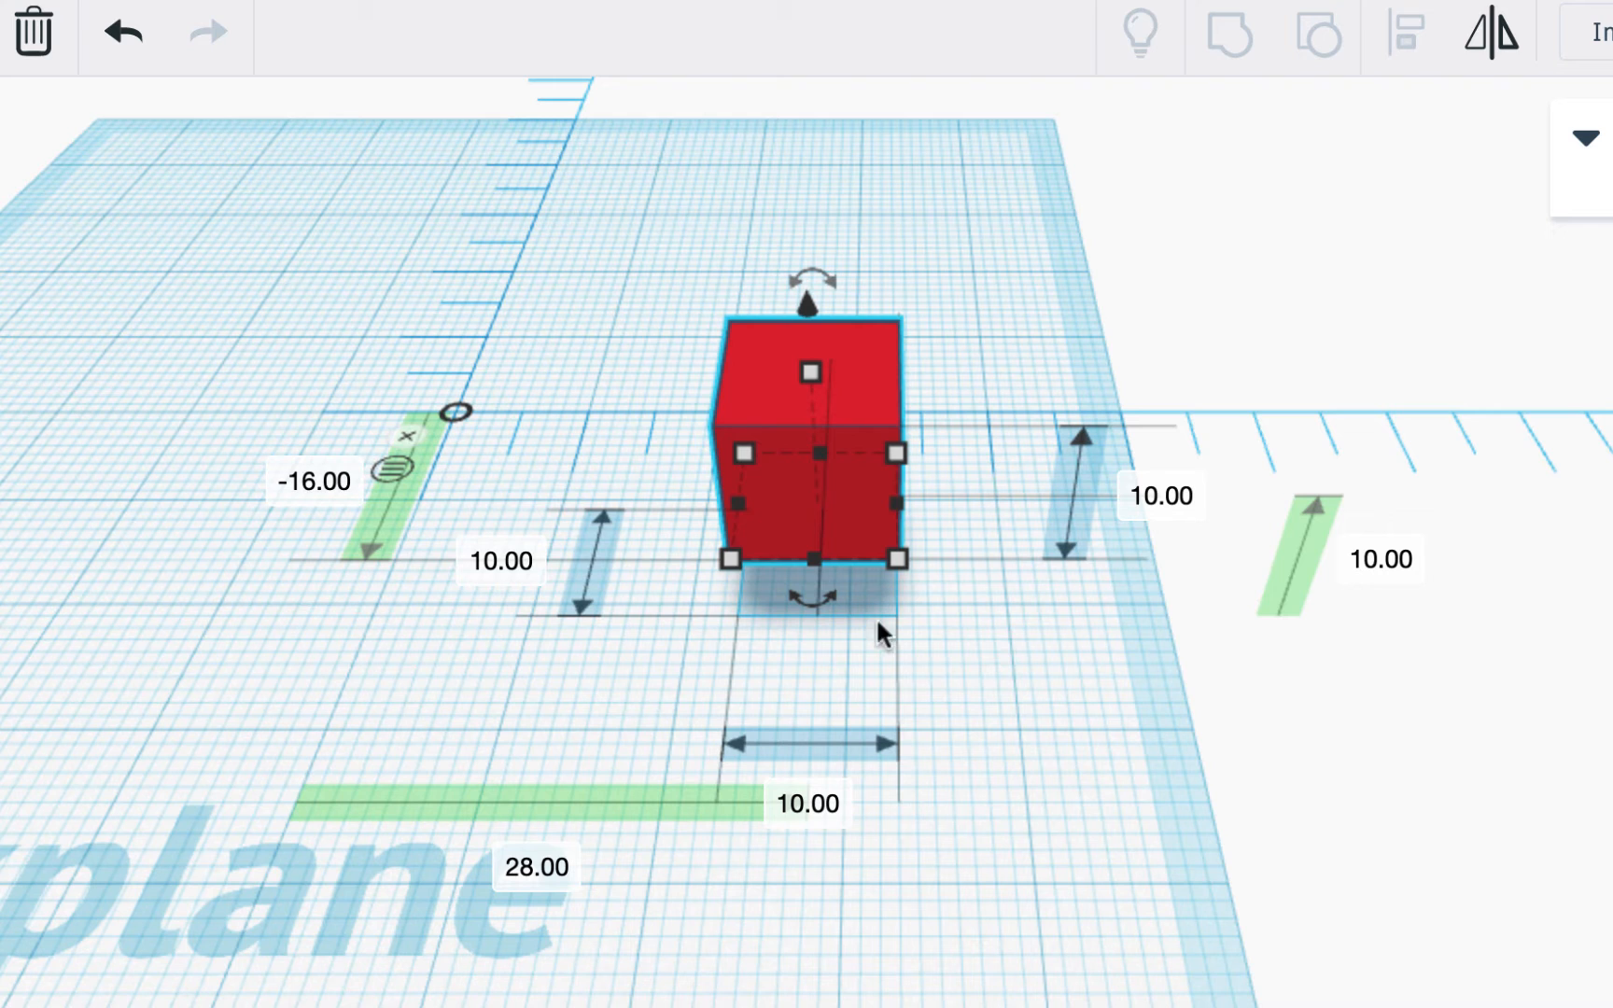
- Centre the cube on the ruler origin by setting its y and x offsets to 0
click(319, 480)
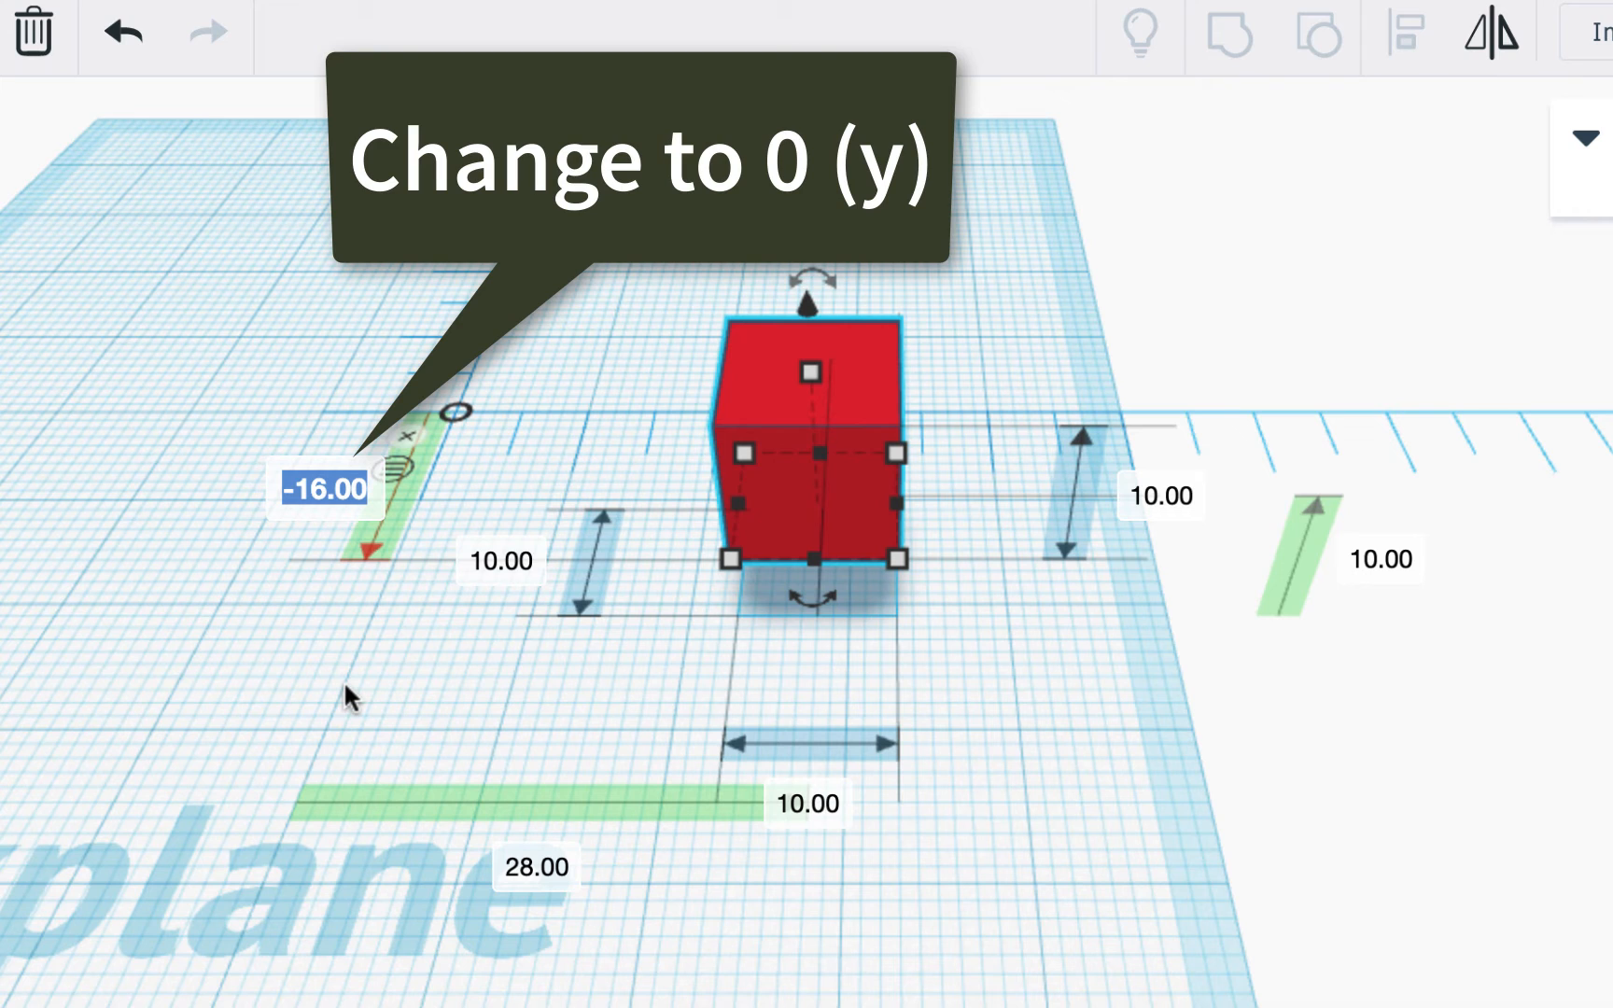
click(825, 455)
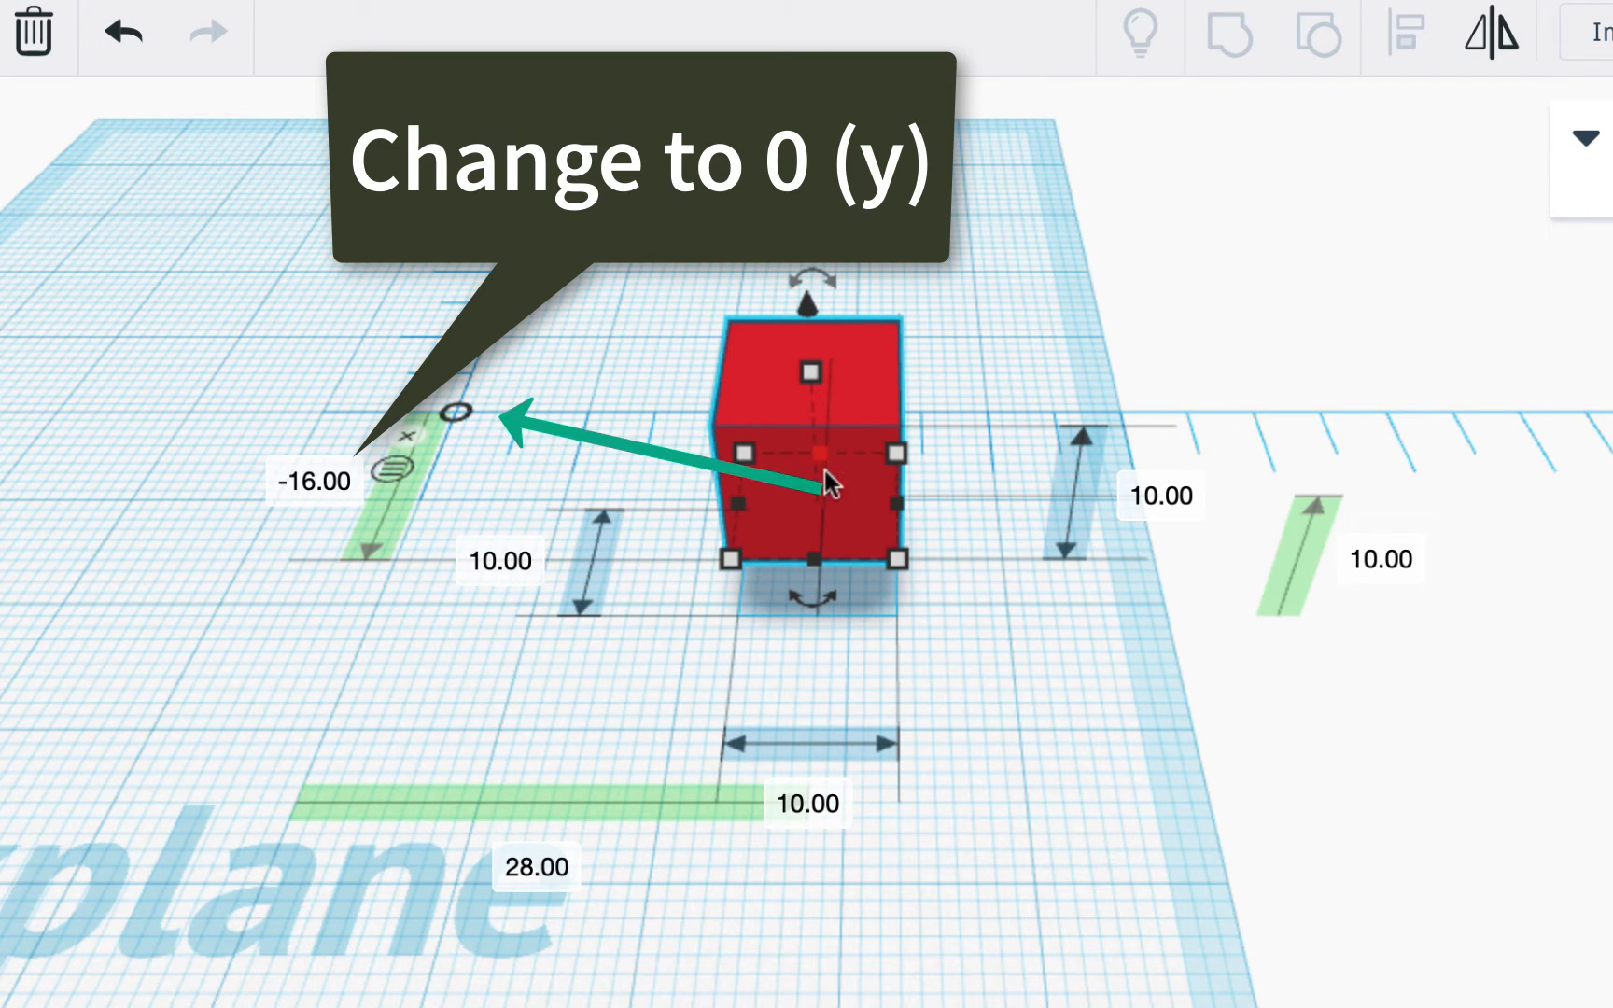
click(322, 484)
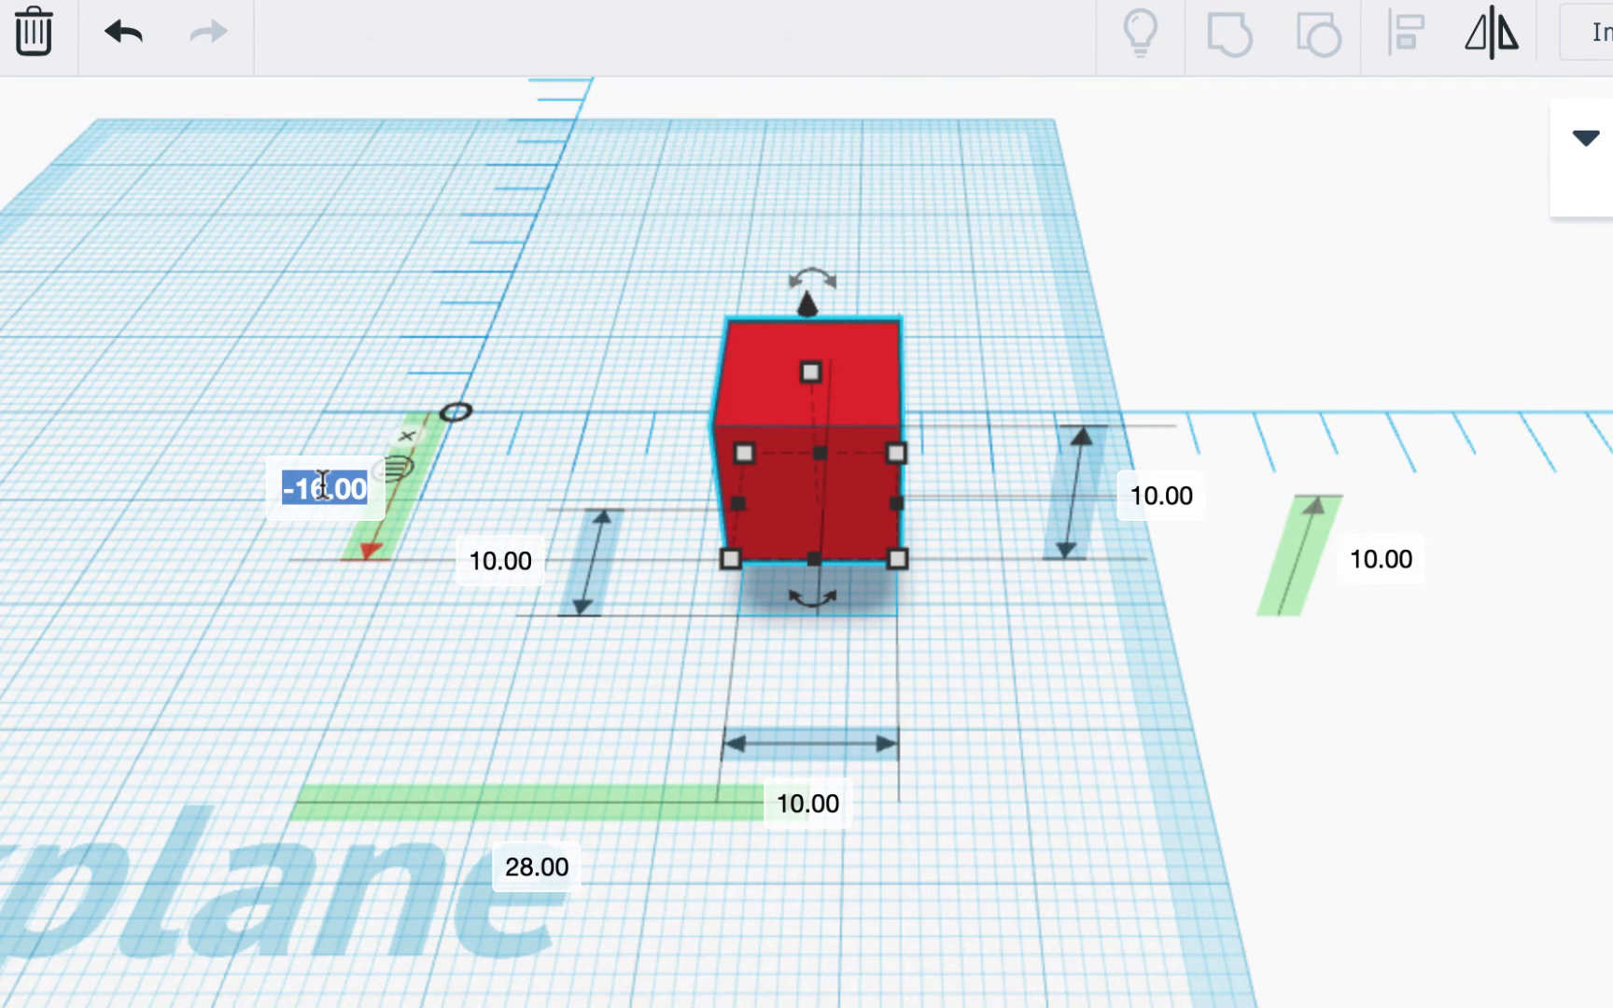
text(0)
key(Return)
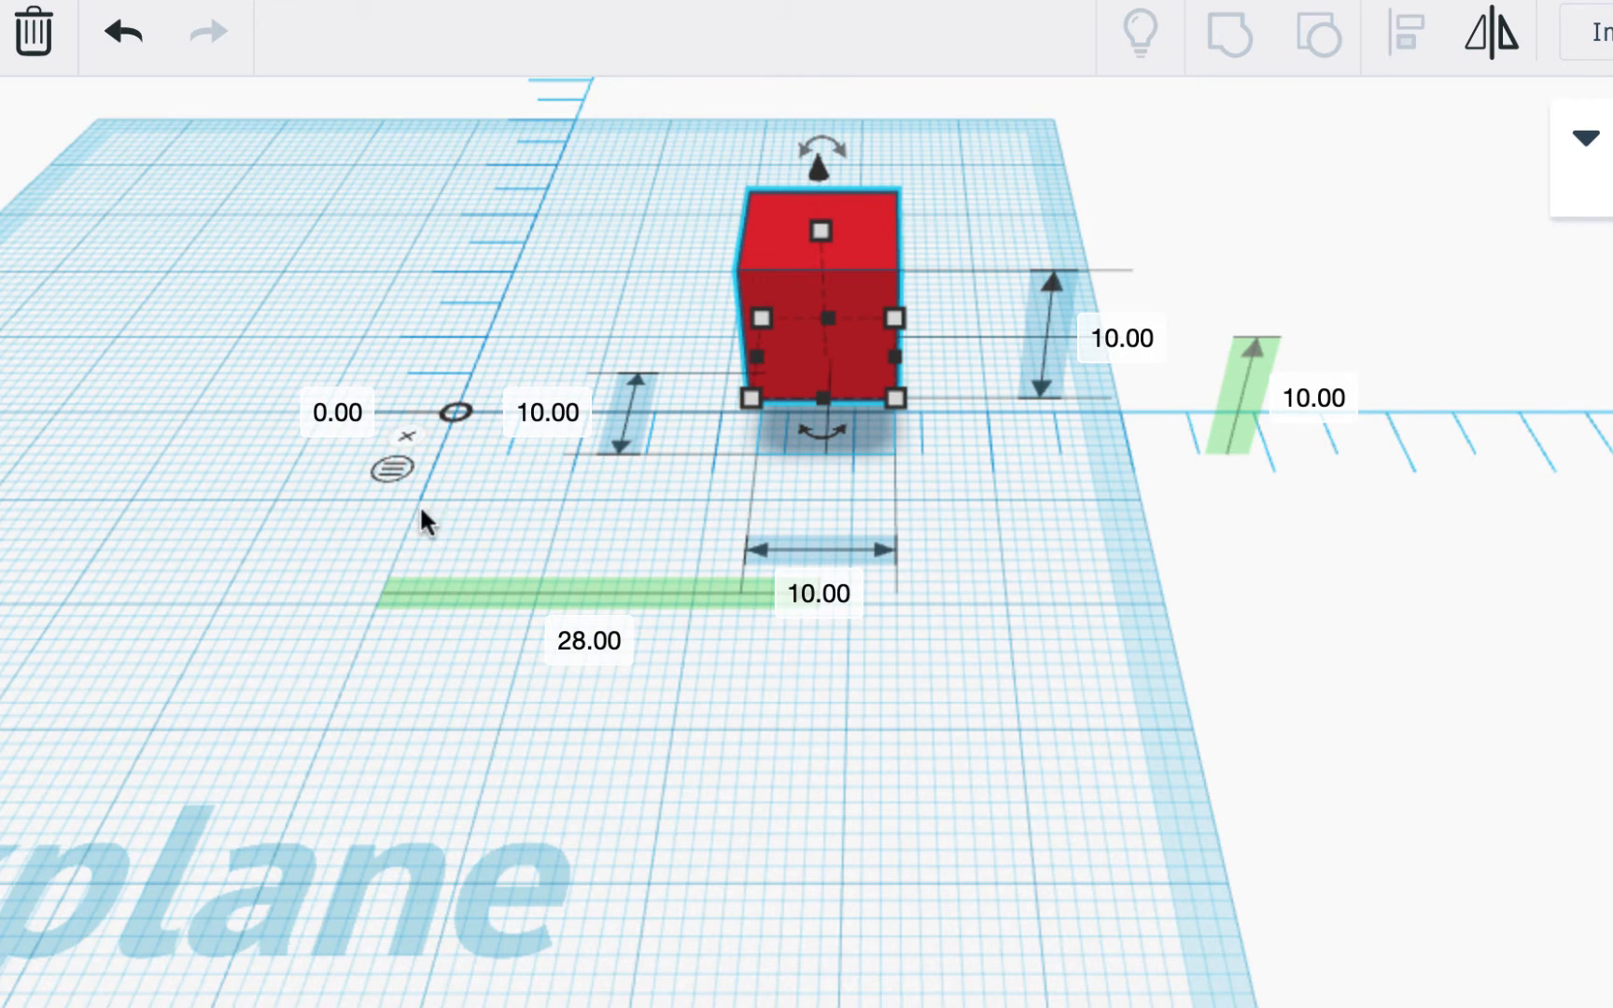
click(597, 644)
text(0)
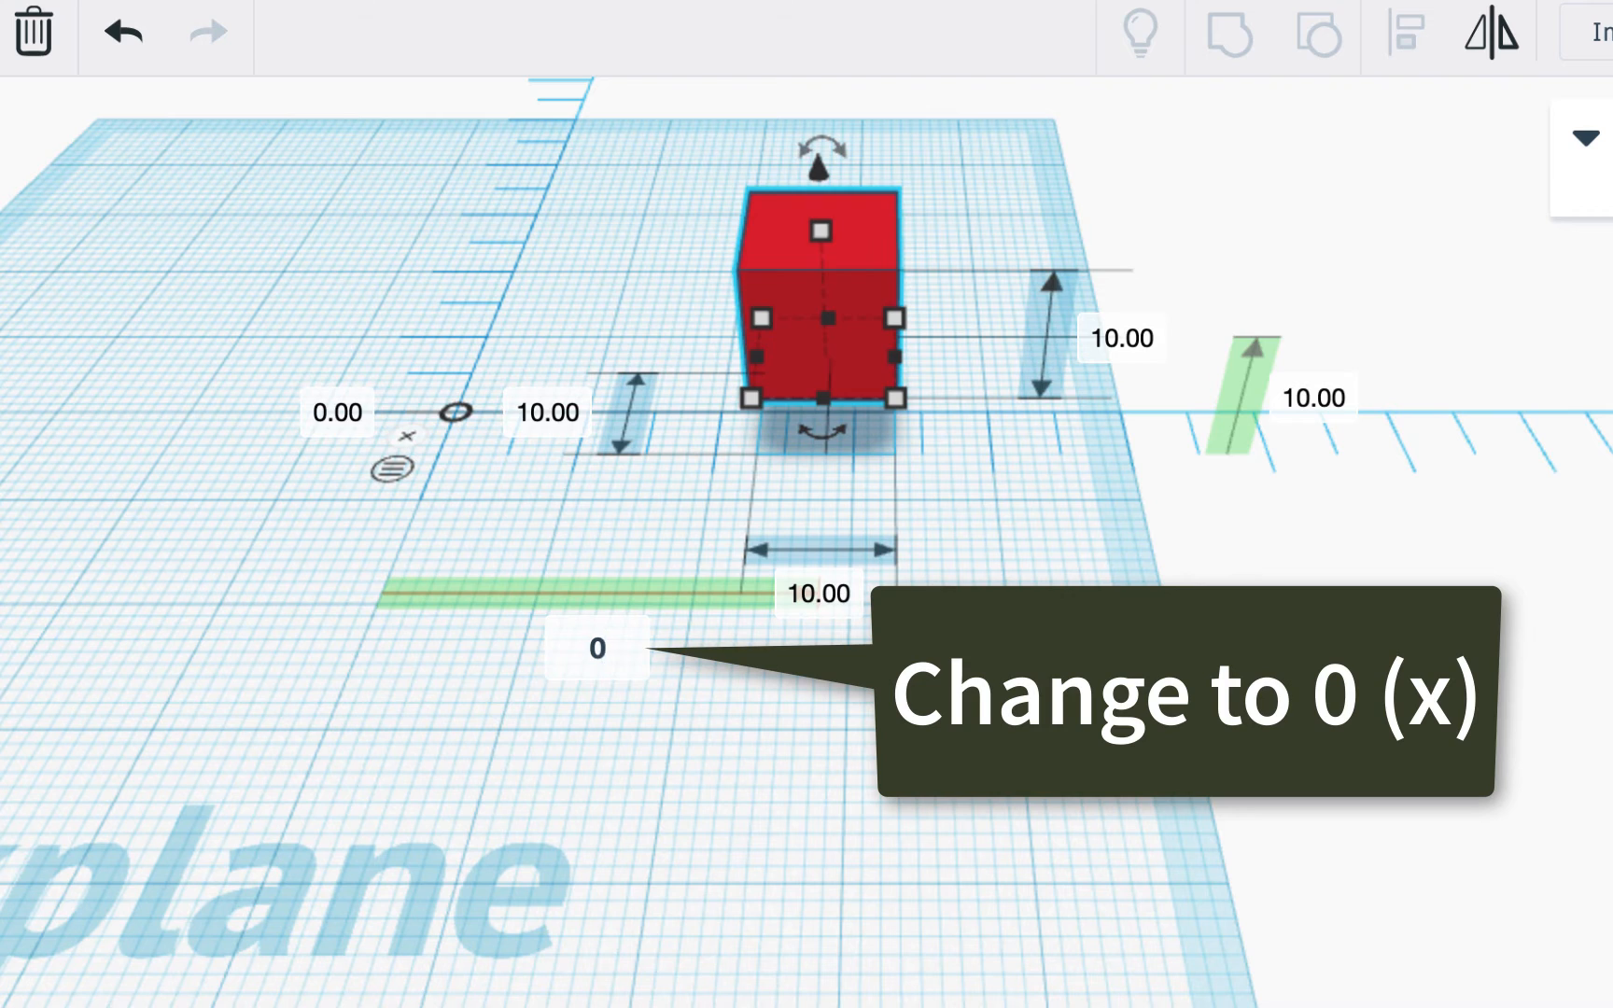
key(Return)
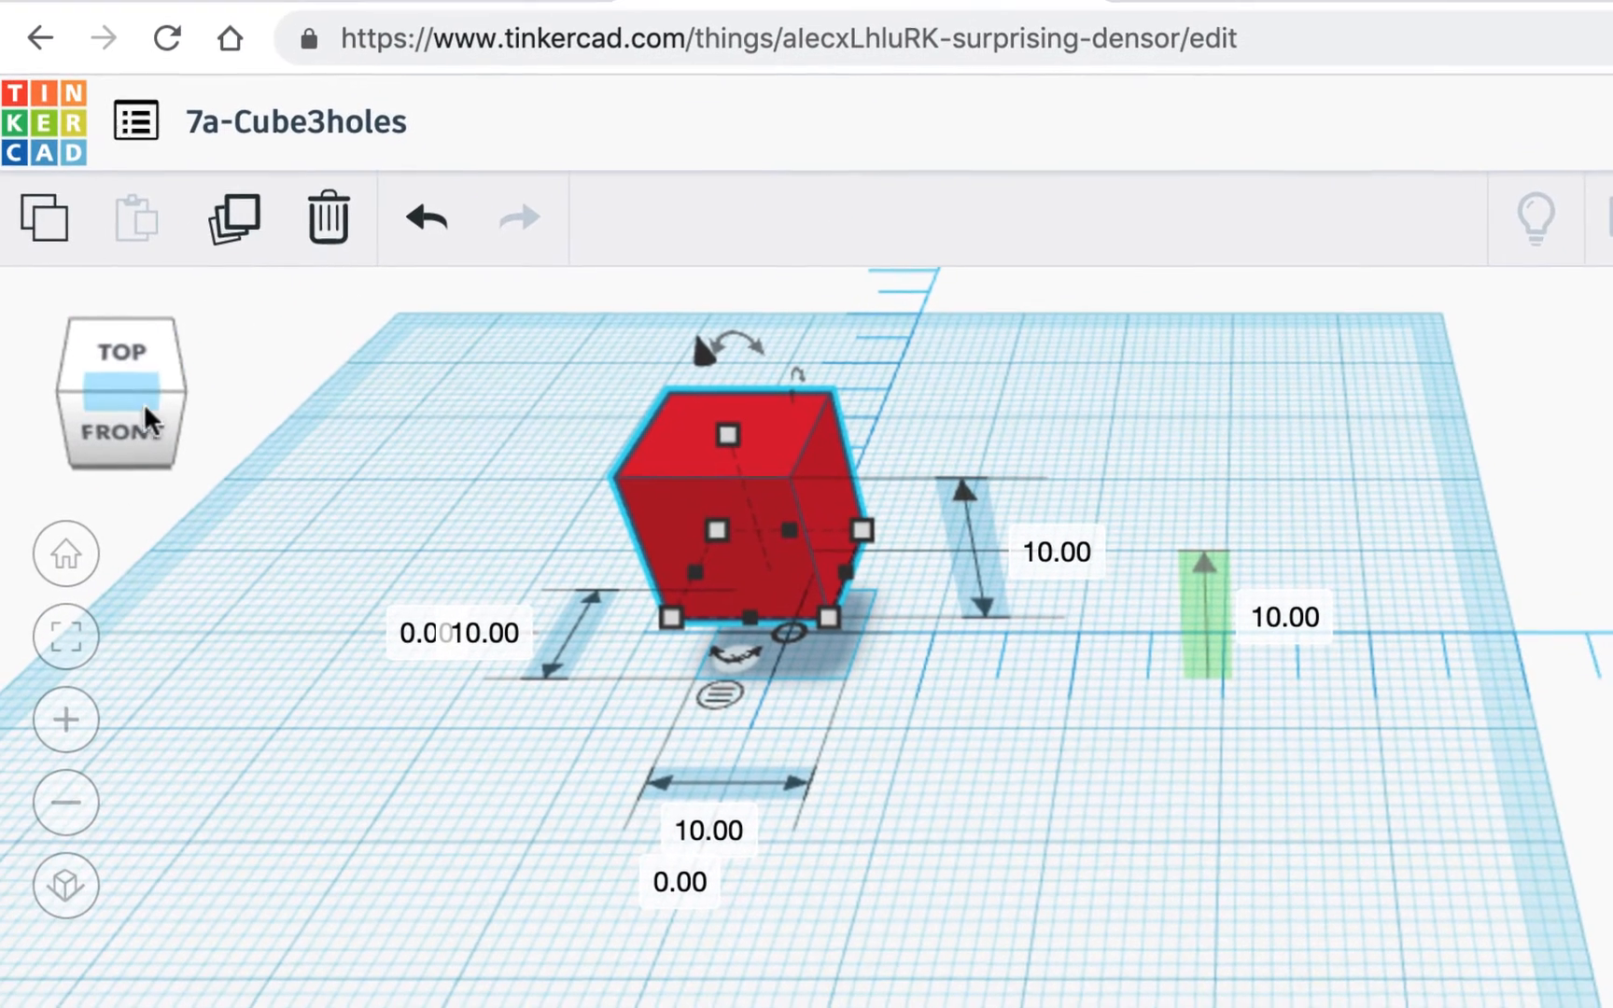
- Switch to orthographic projection and rest the cube on the workplane by setting its vertical offset to 5 mm
click(142, 425)
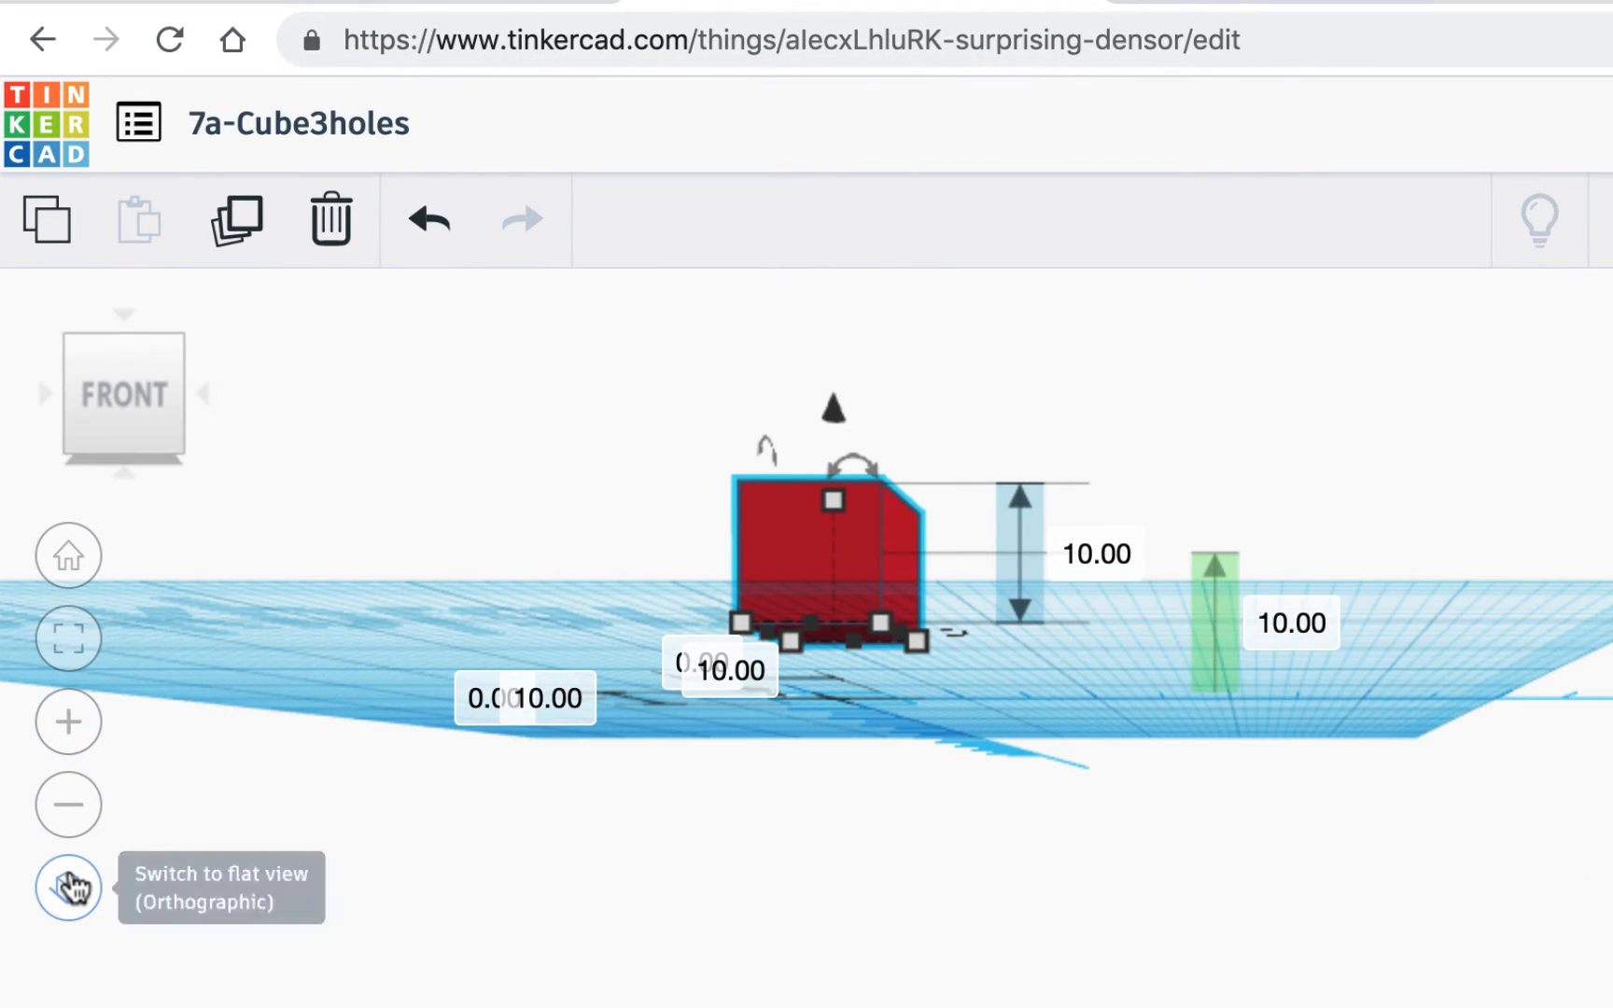
click(68, 886)
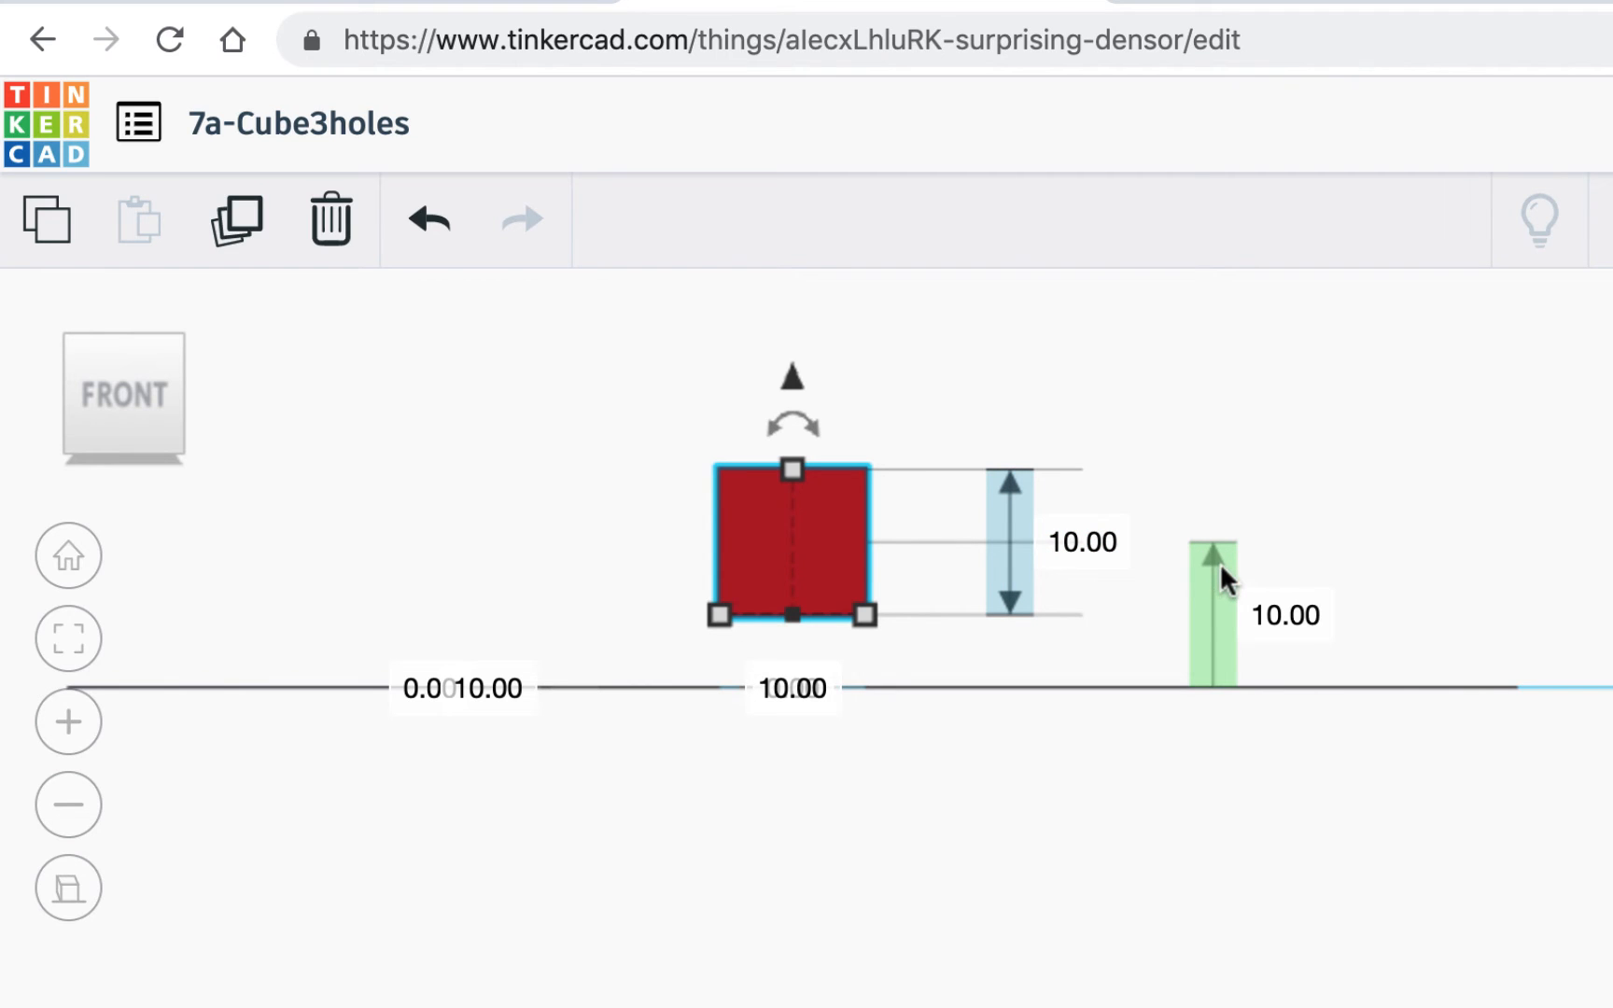
click(1290, 620)
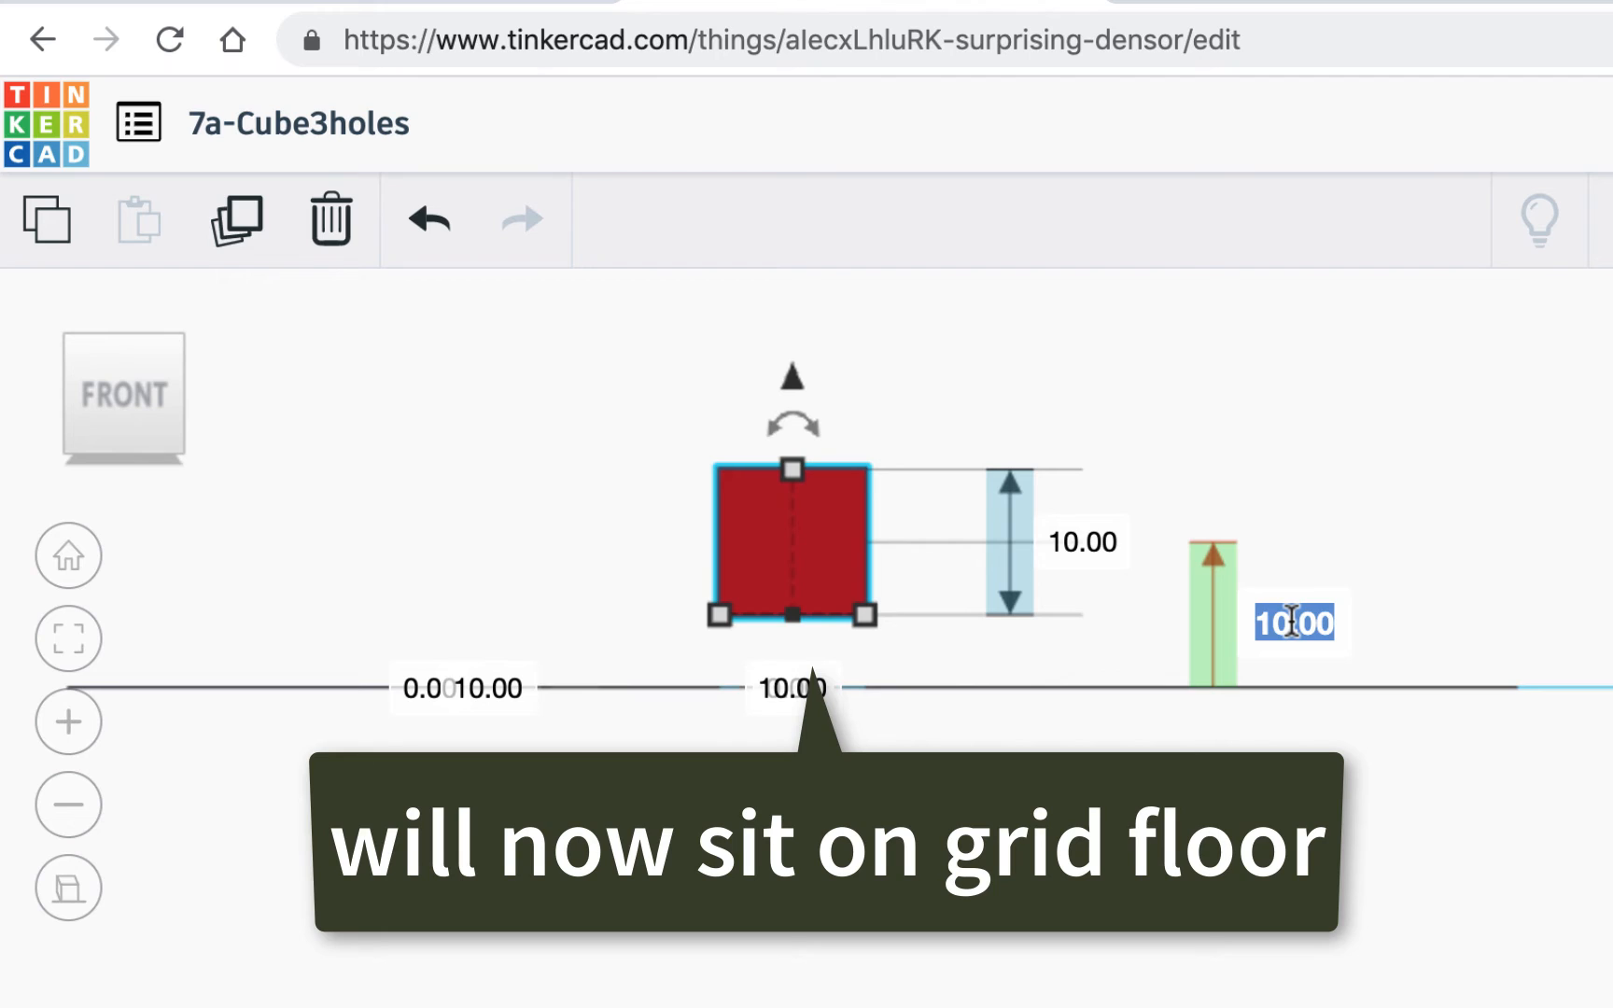
text(5)
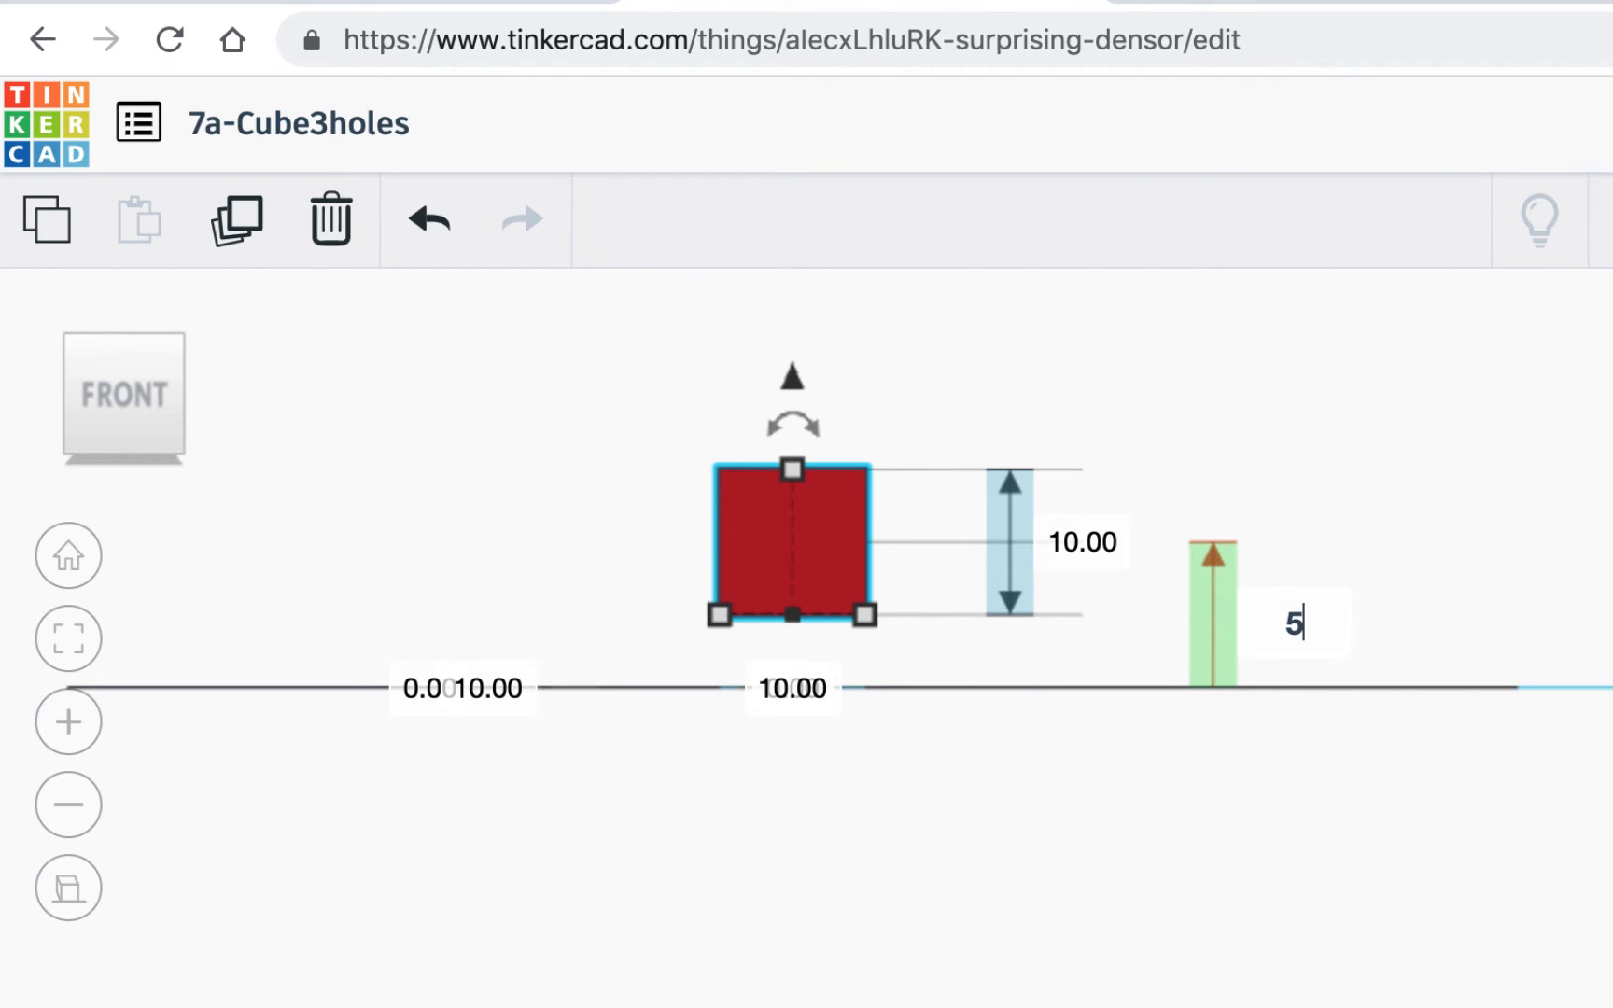
key(Return)
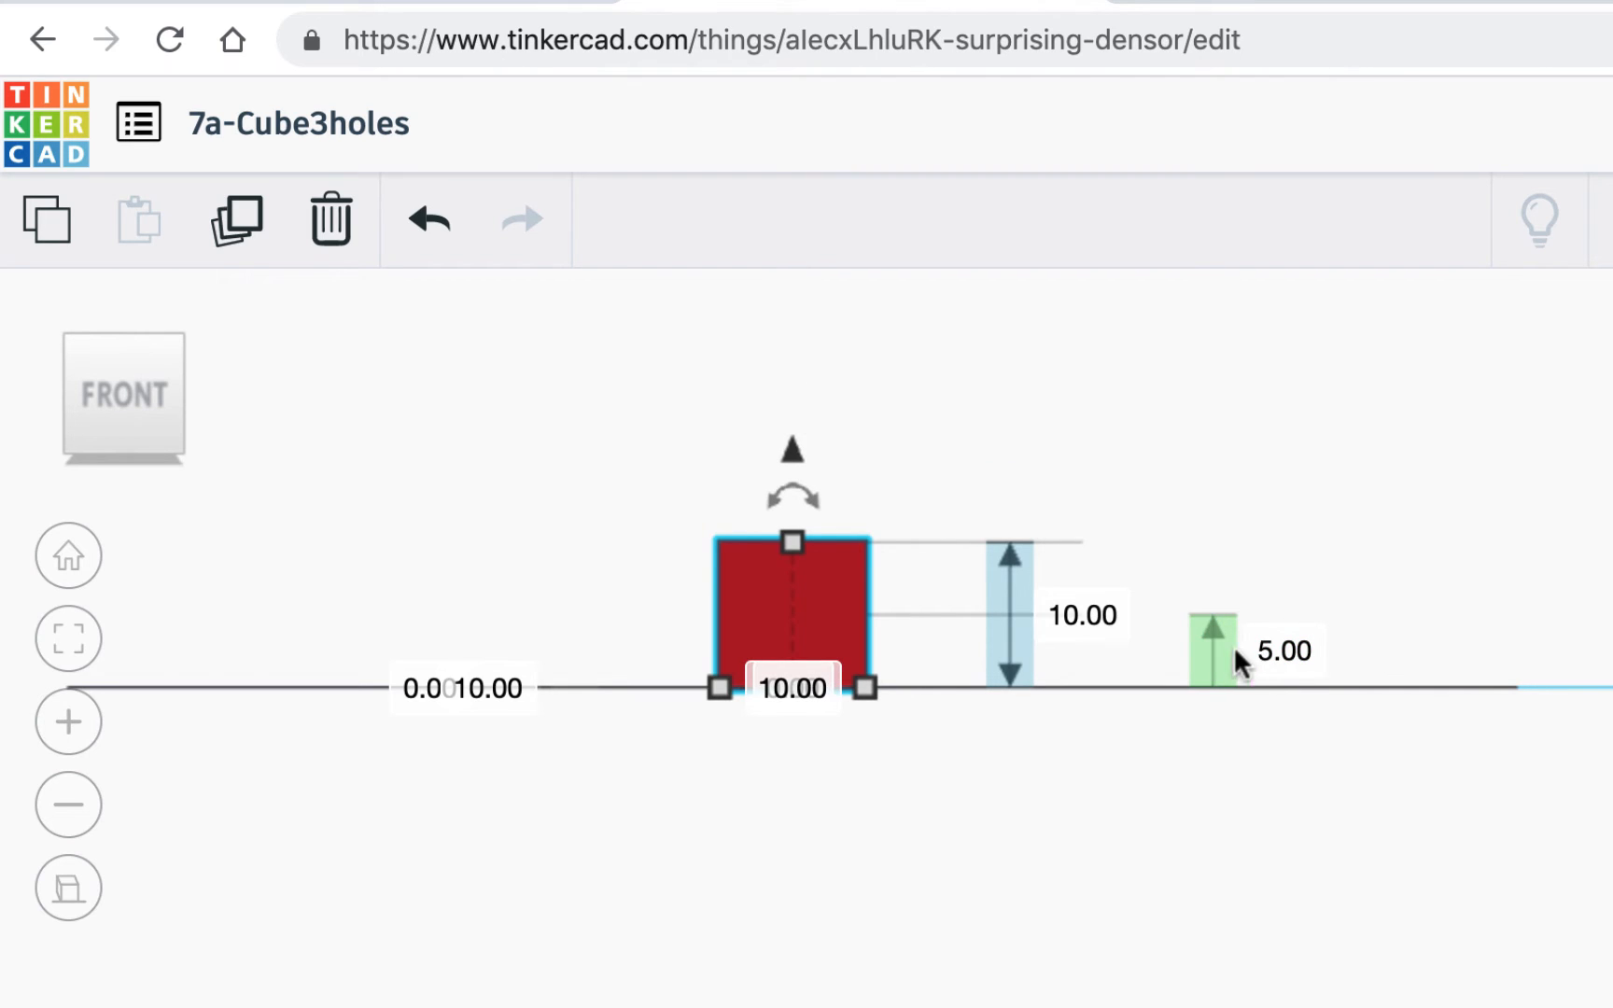
- Try moving the cube vertically, raising it to an offset of 14 mm and lowering it to 6 mm
drag(796, 457, 795, 314)
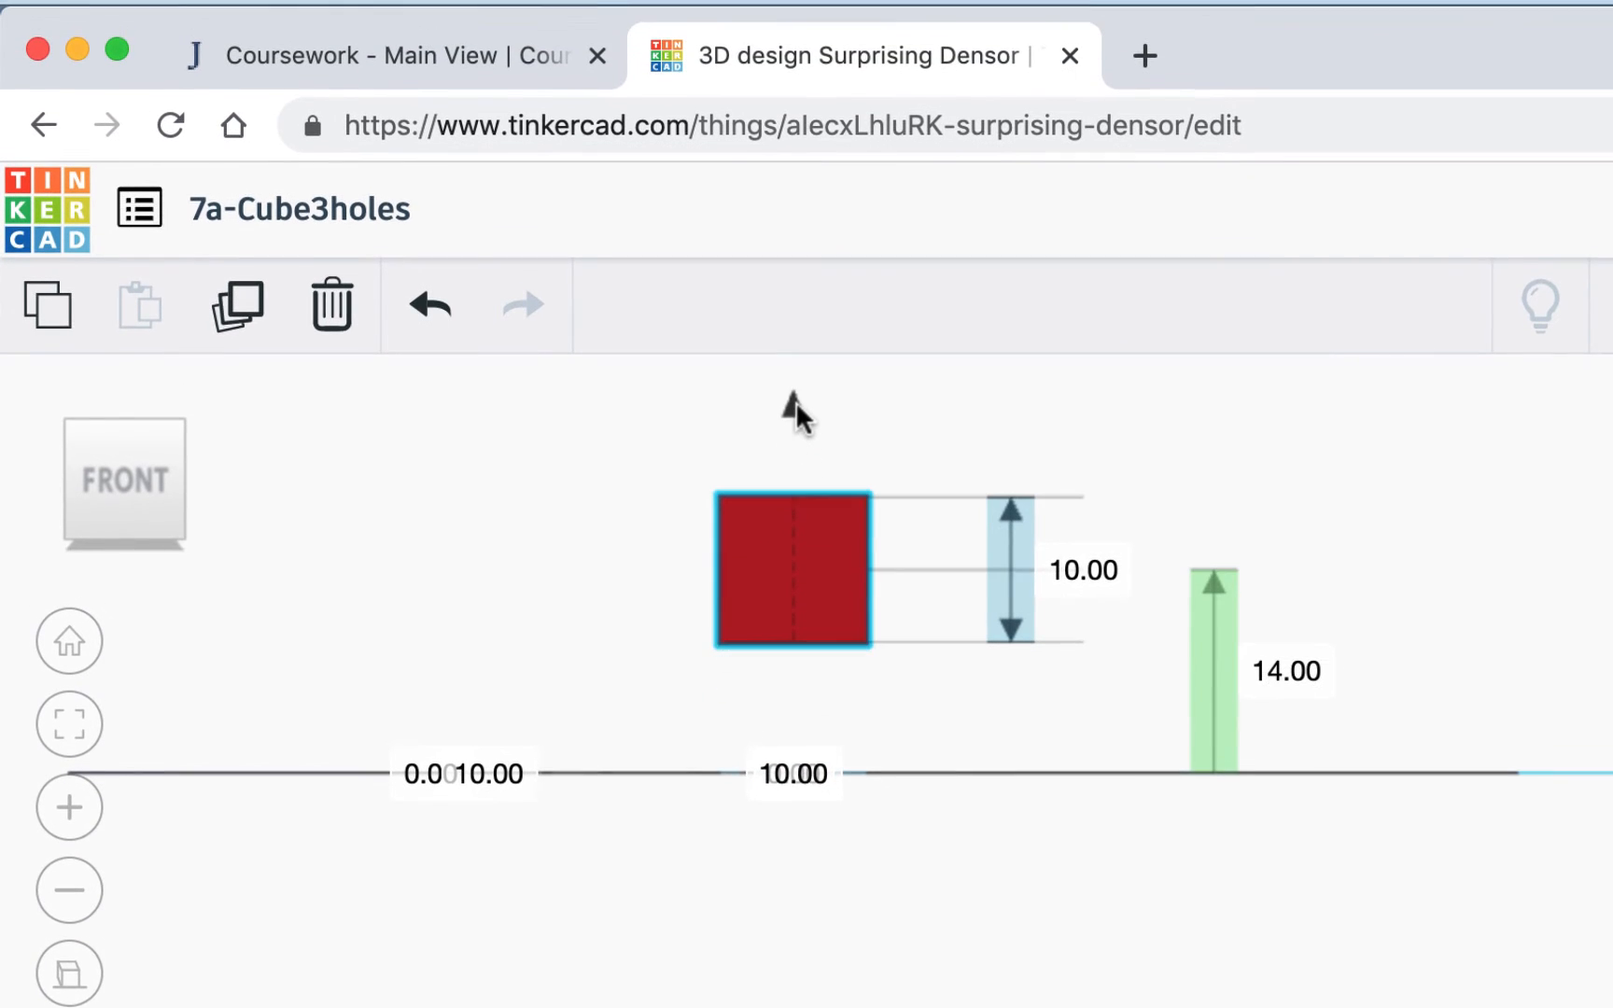
drag(795, 405, 791, 521)
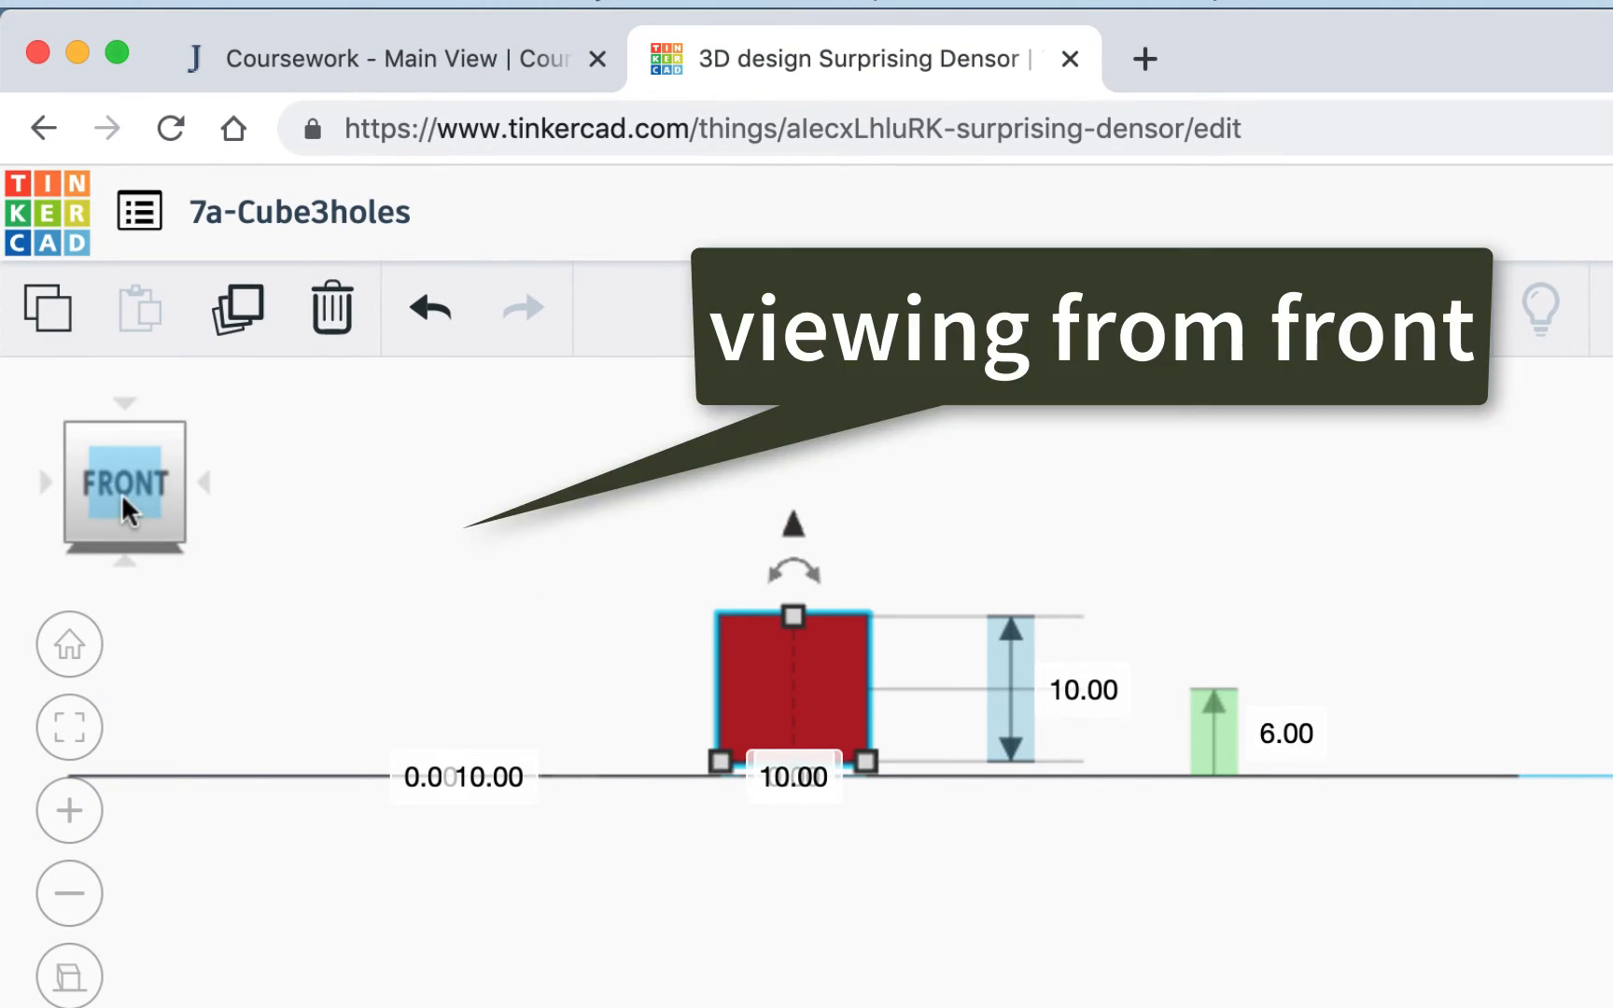
mouse_move(792, 525)
mouse_down()
mouse_move(790, 393)
mouse_move(763, 540)
mouse_move(764, 525)
mouse_up()
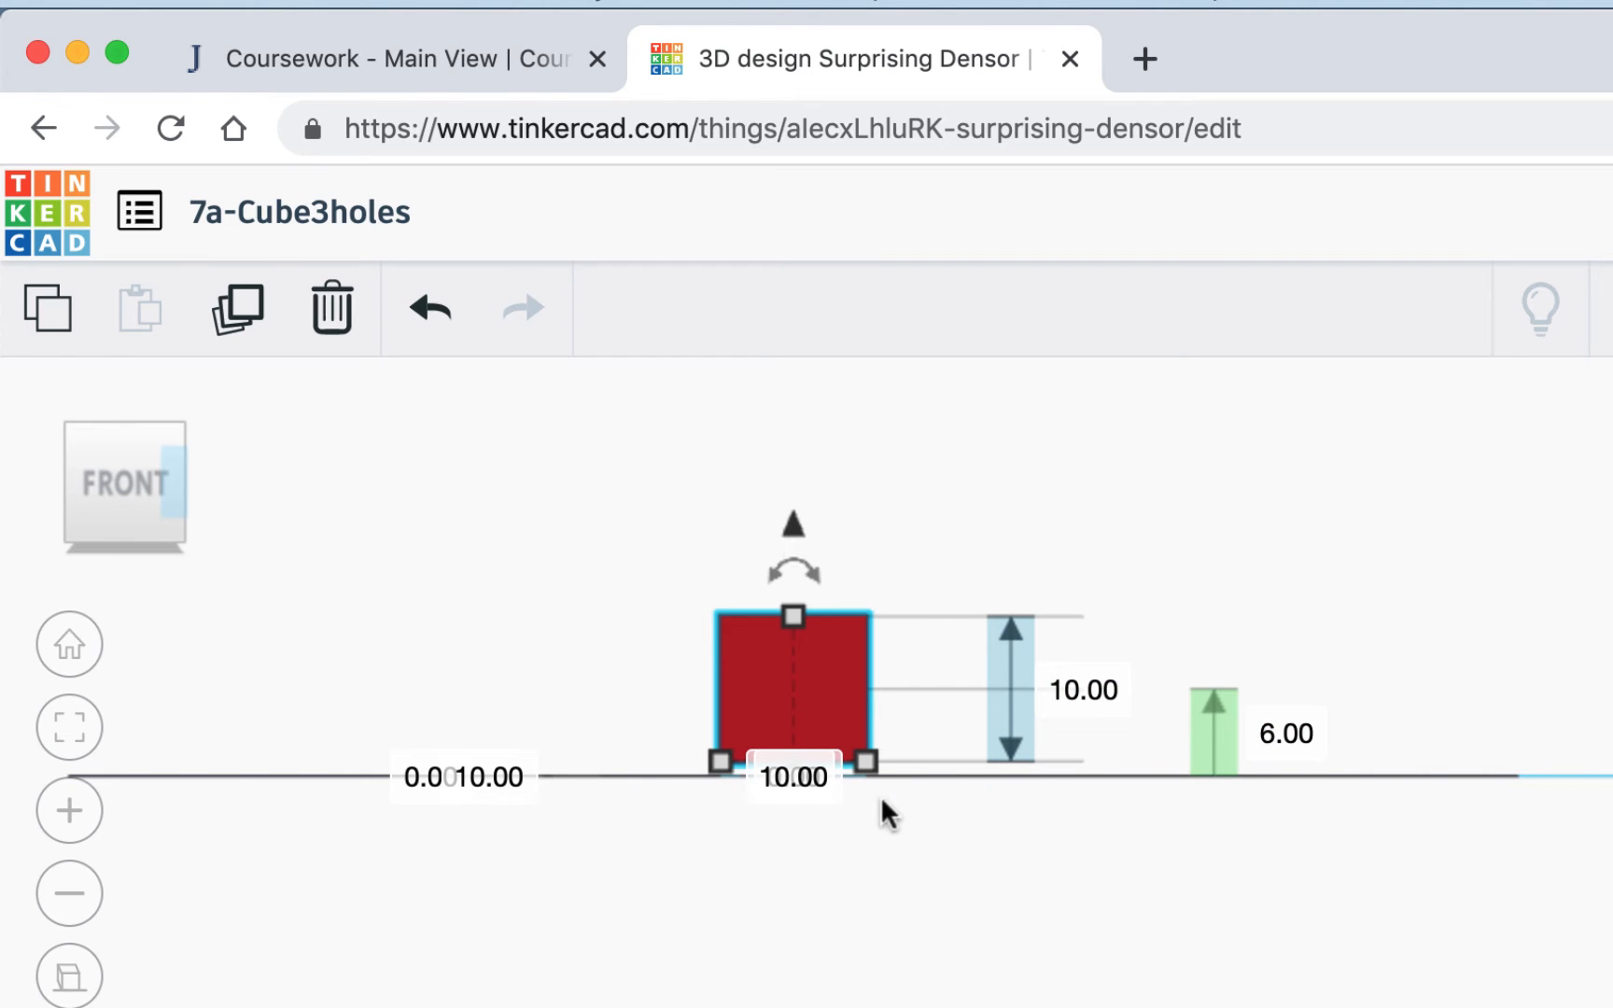
- Set the cube's vertical offset back to 5 mm so it sits on the workplane
click(1285, 733)
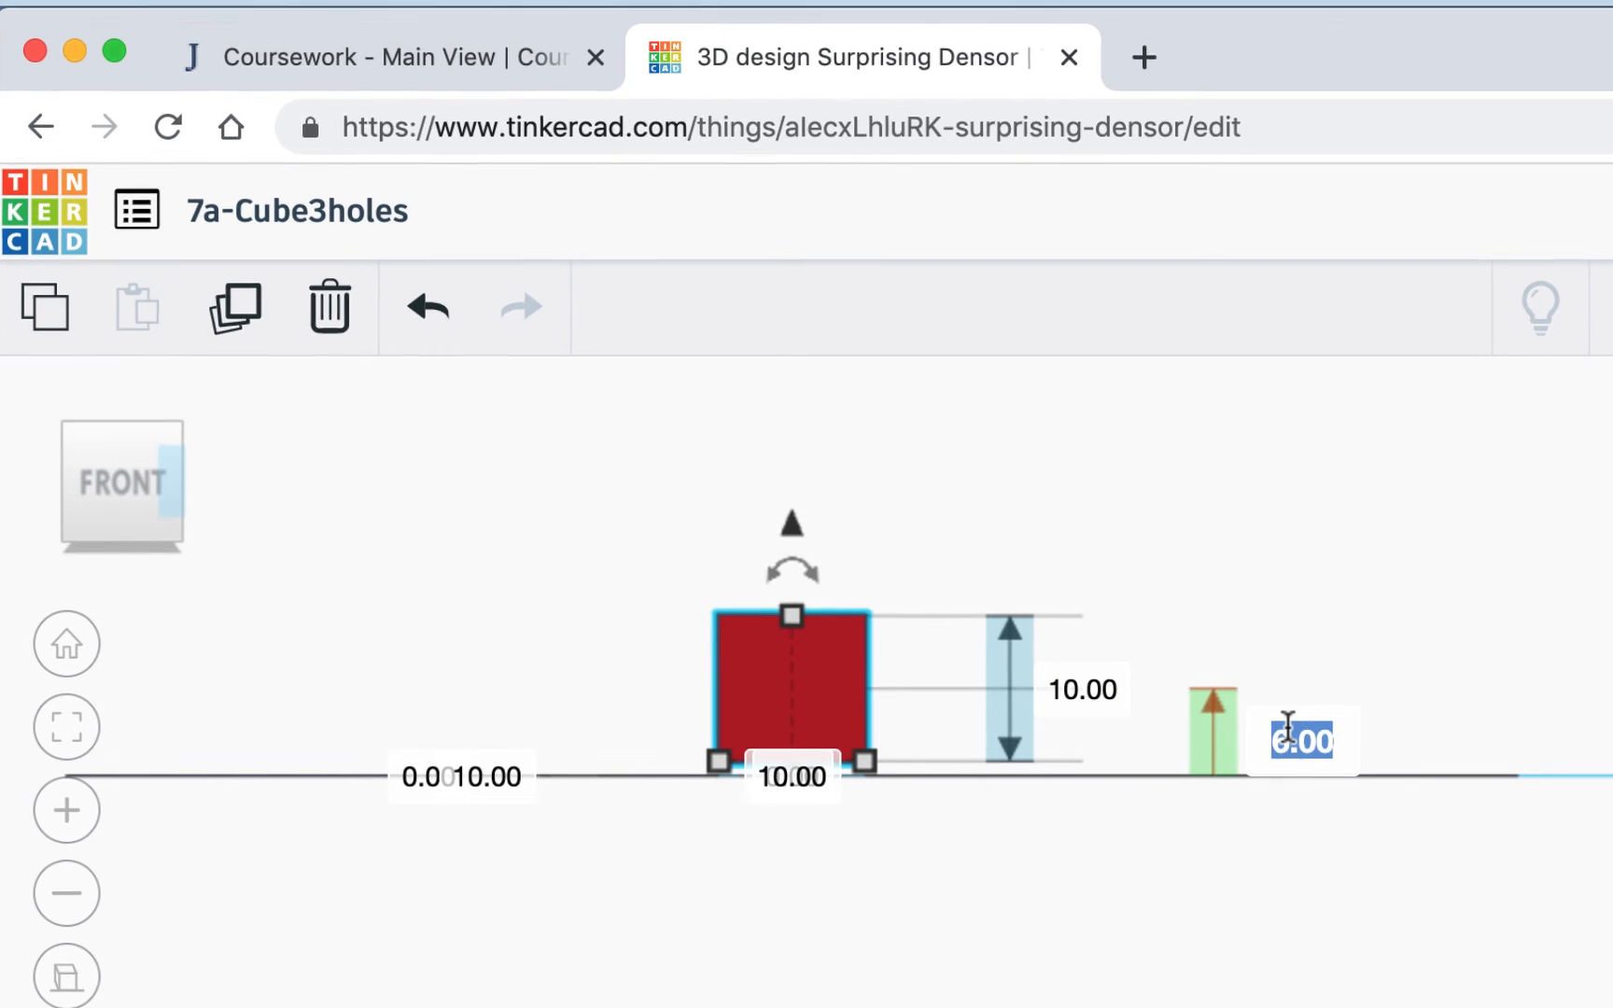
text(5)
key(Return)
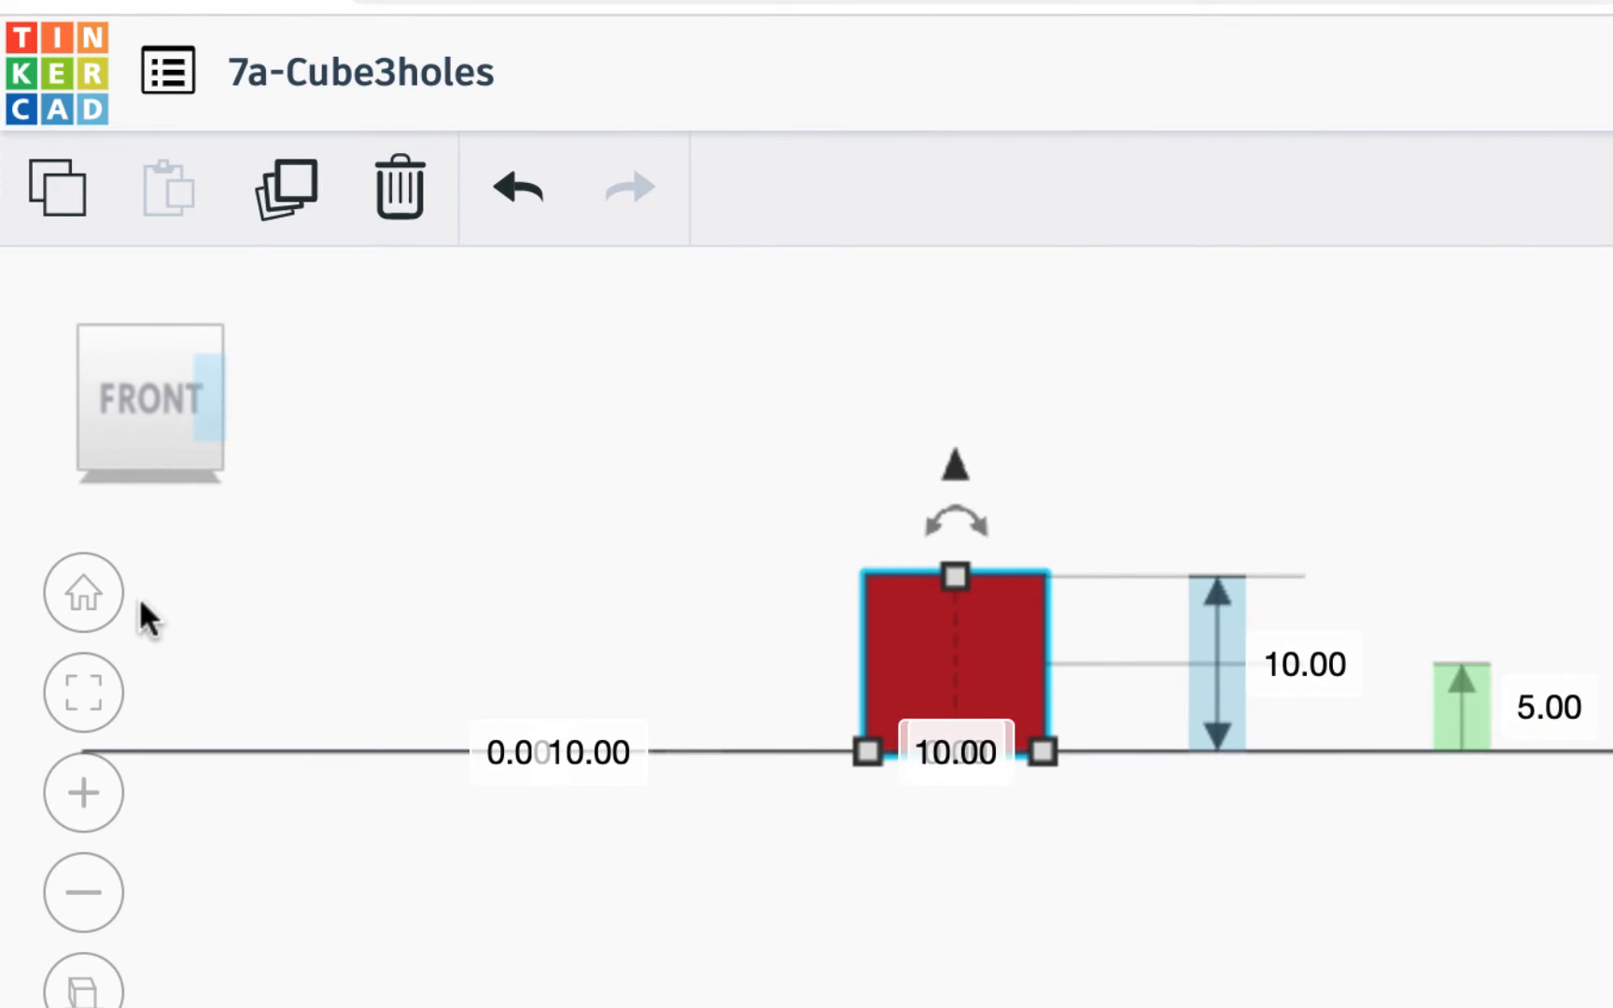
- Switch back to perspective projection and place a solid cylinder beside the cube, 20 mm in x and -7 mm in y from the ruler origin
click(83, 595)
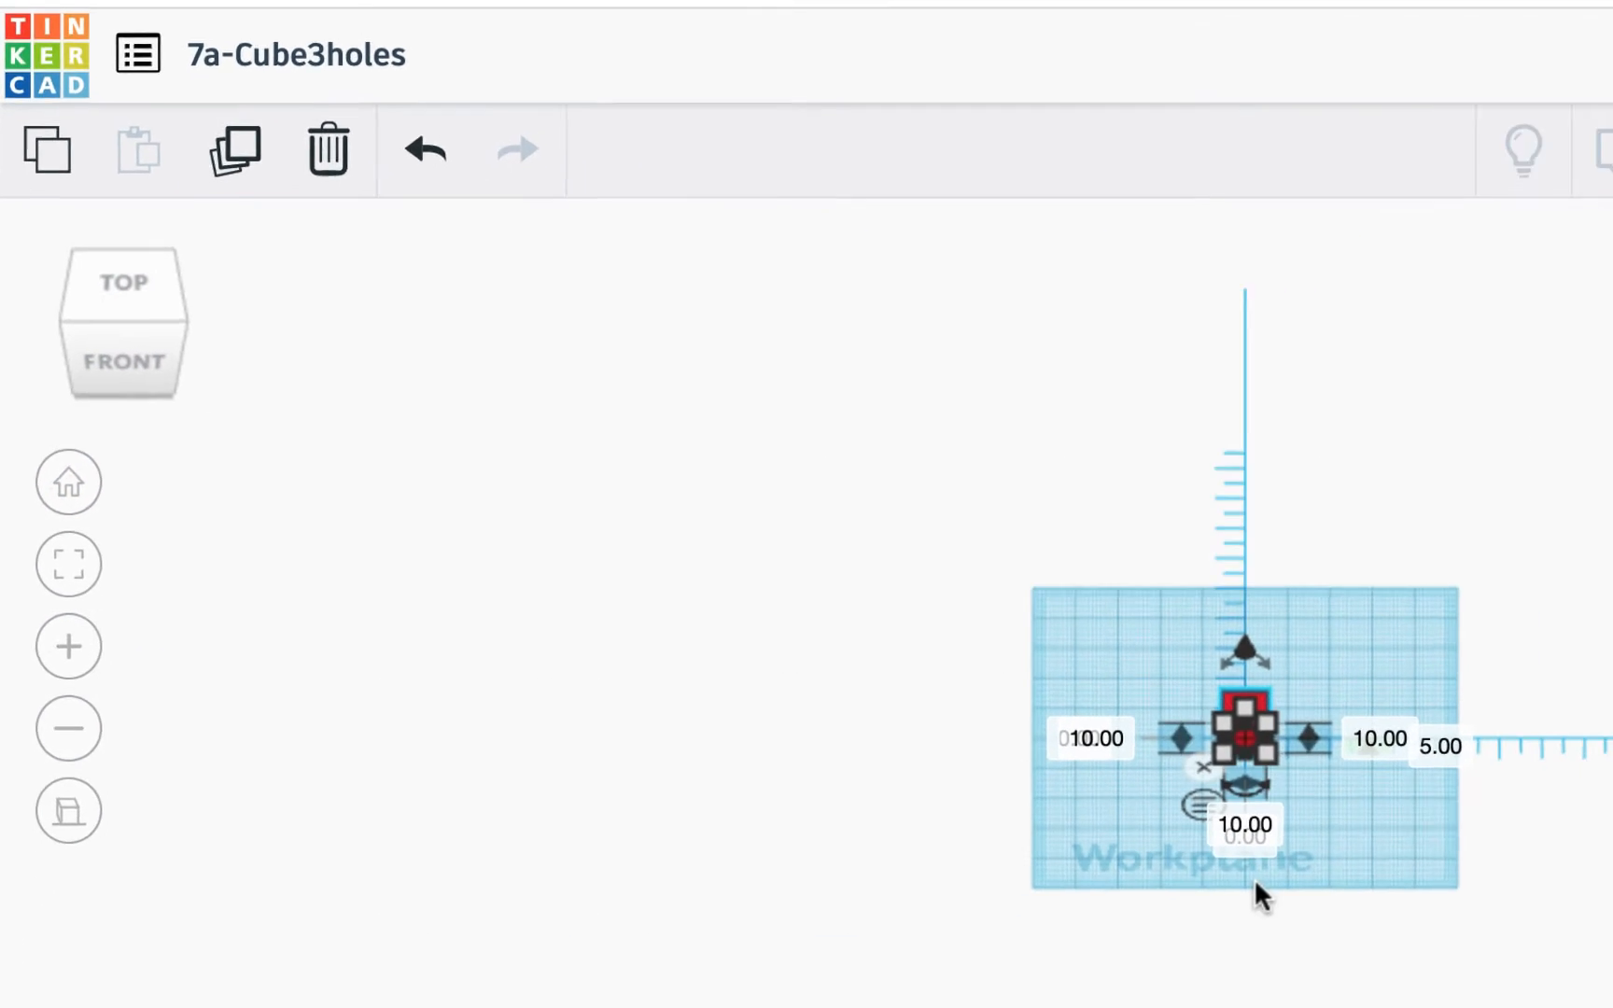
scroll(1192, 833, up, 5)
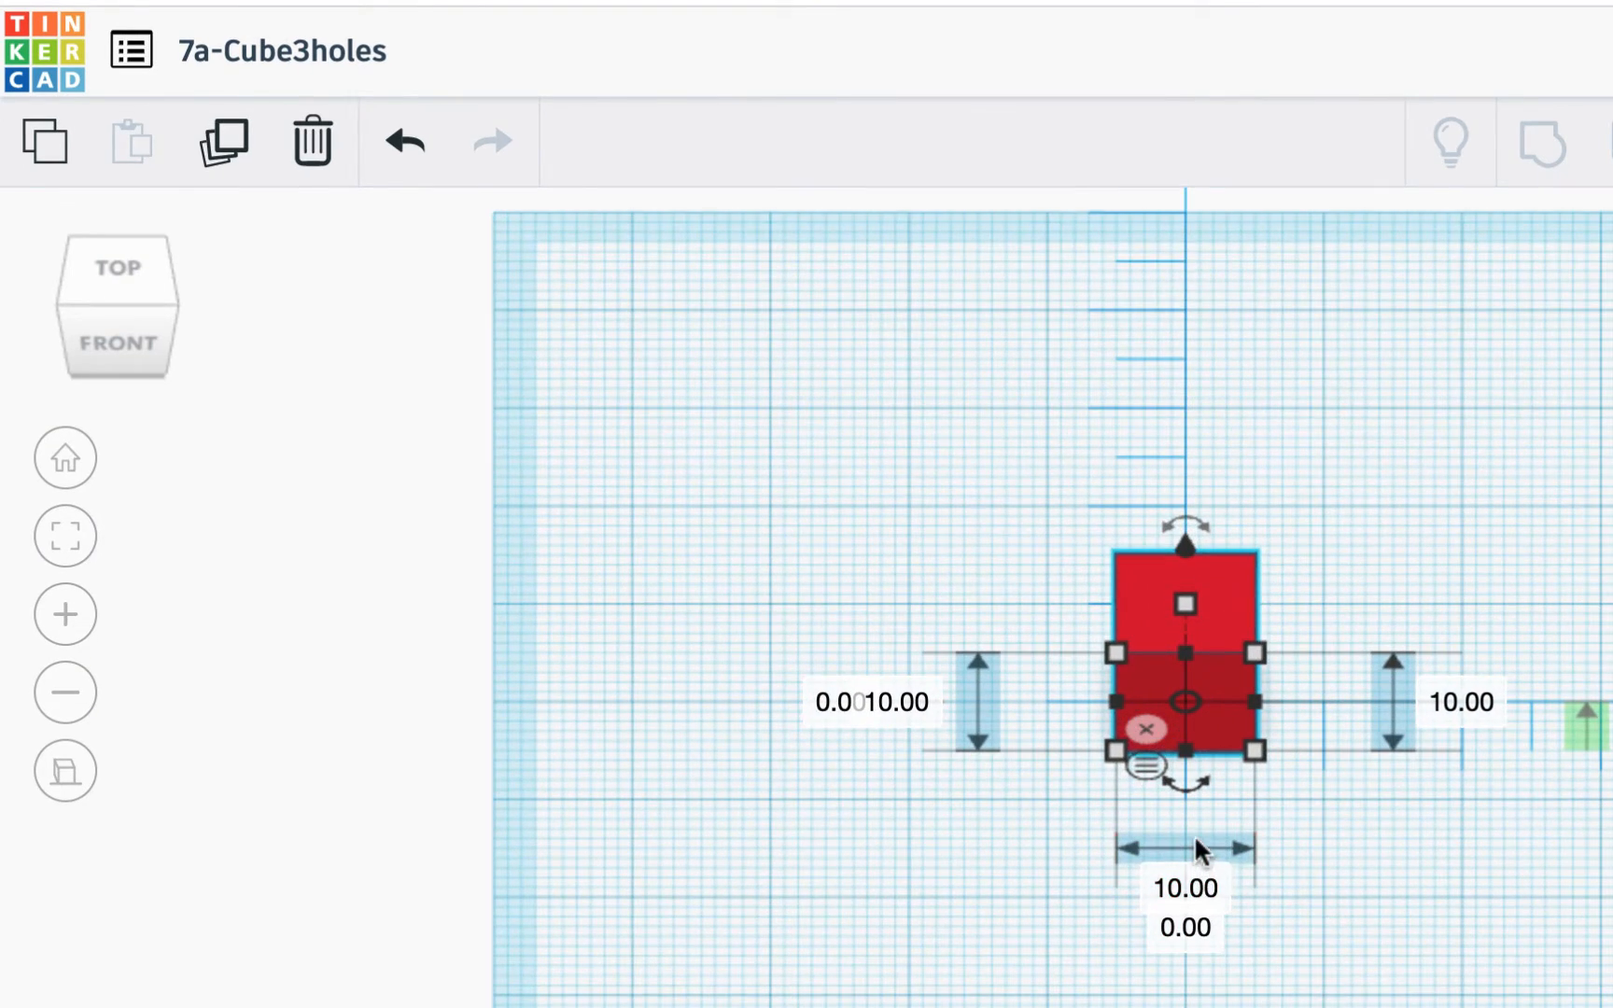
click(67, 771)
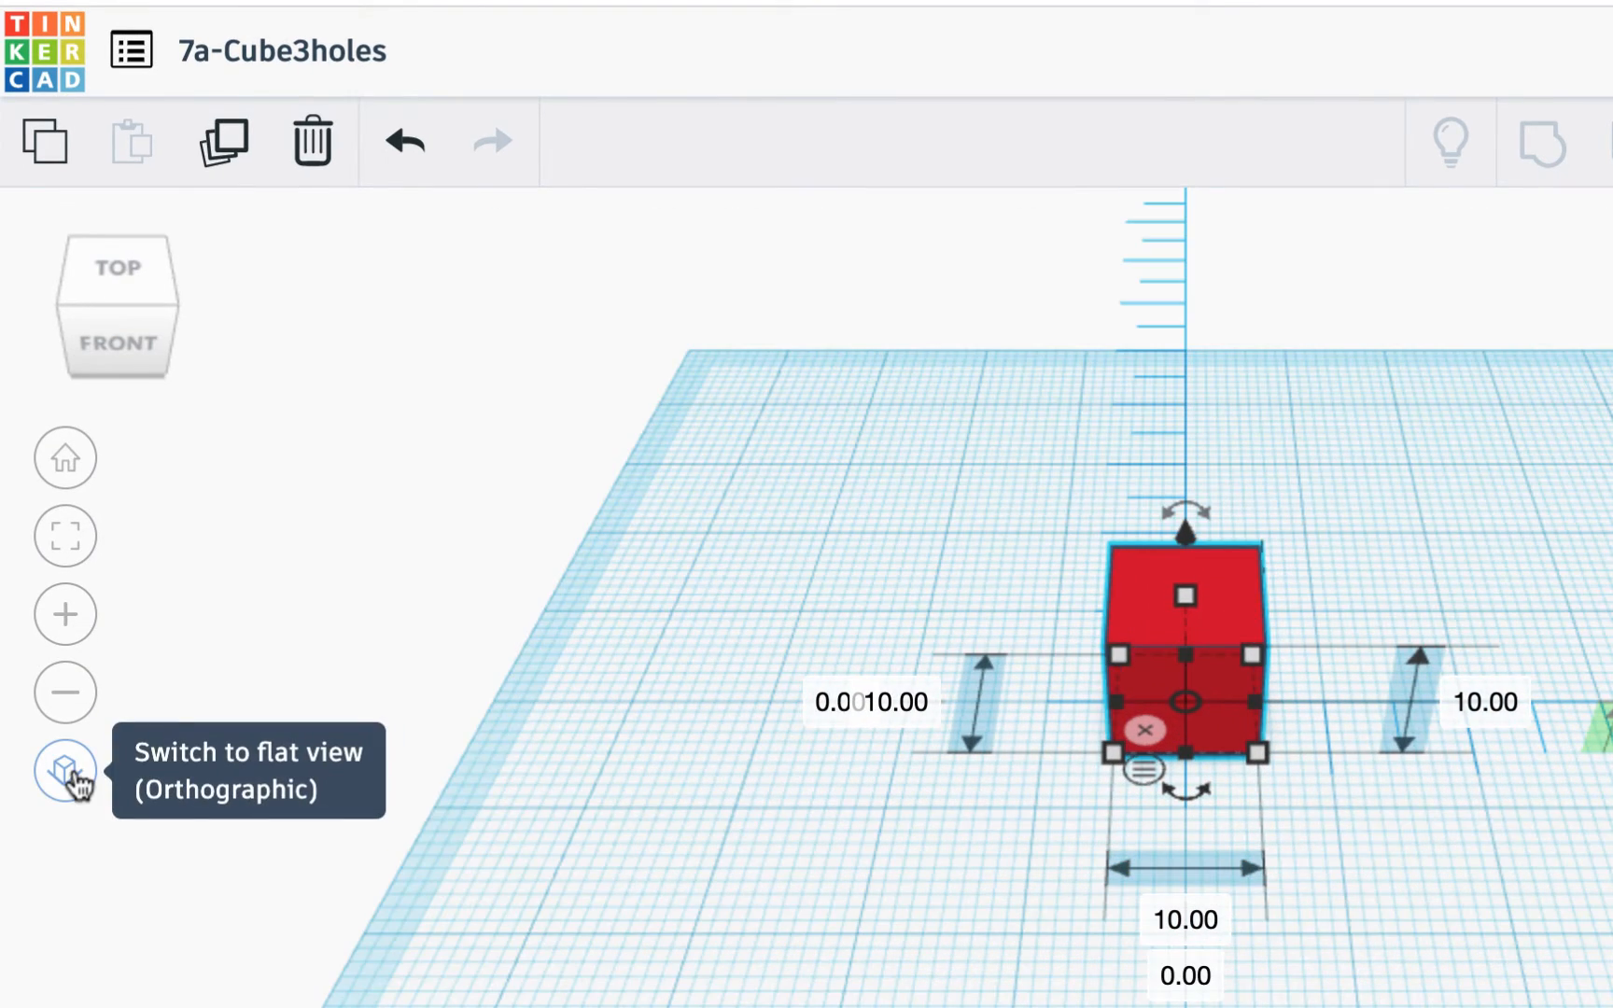
scroll(1305, 834, down, 5)
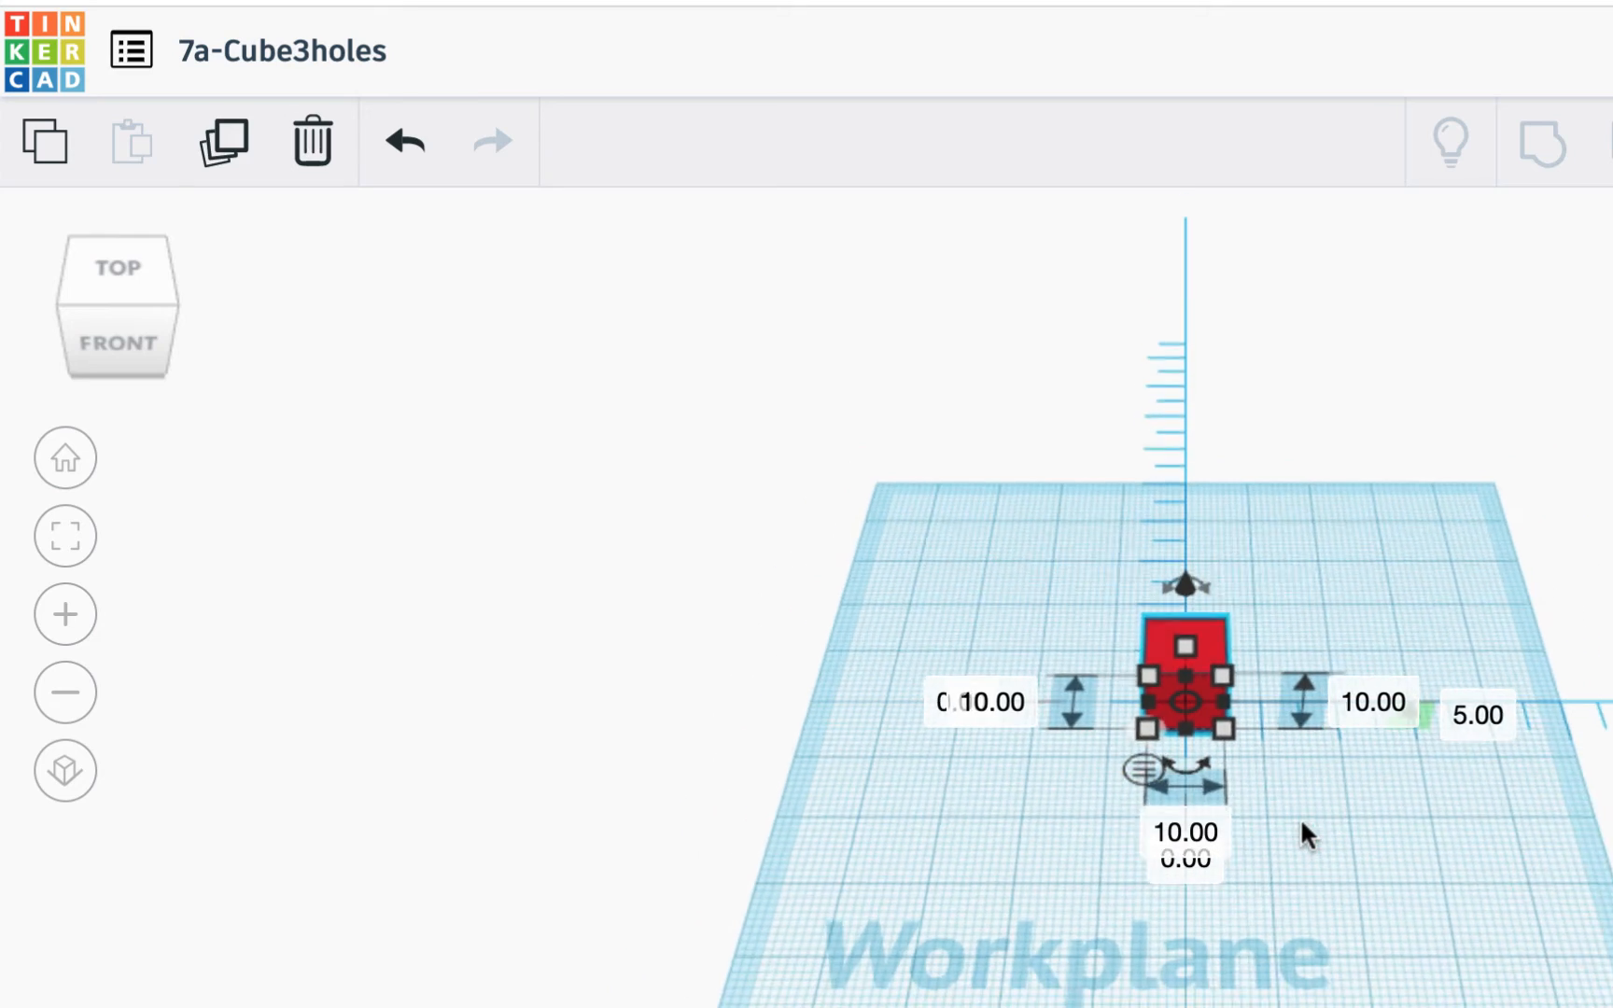
scroll(1302, 823, up, 5)
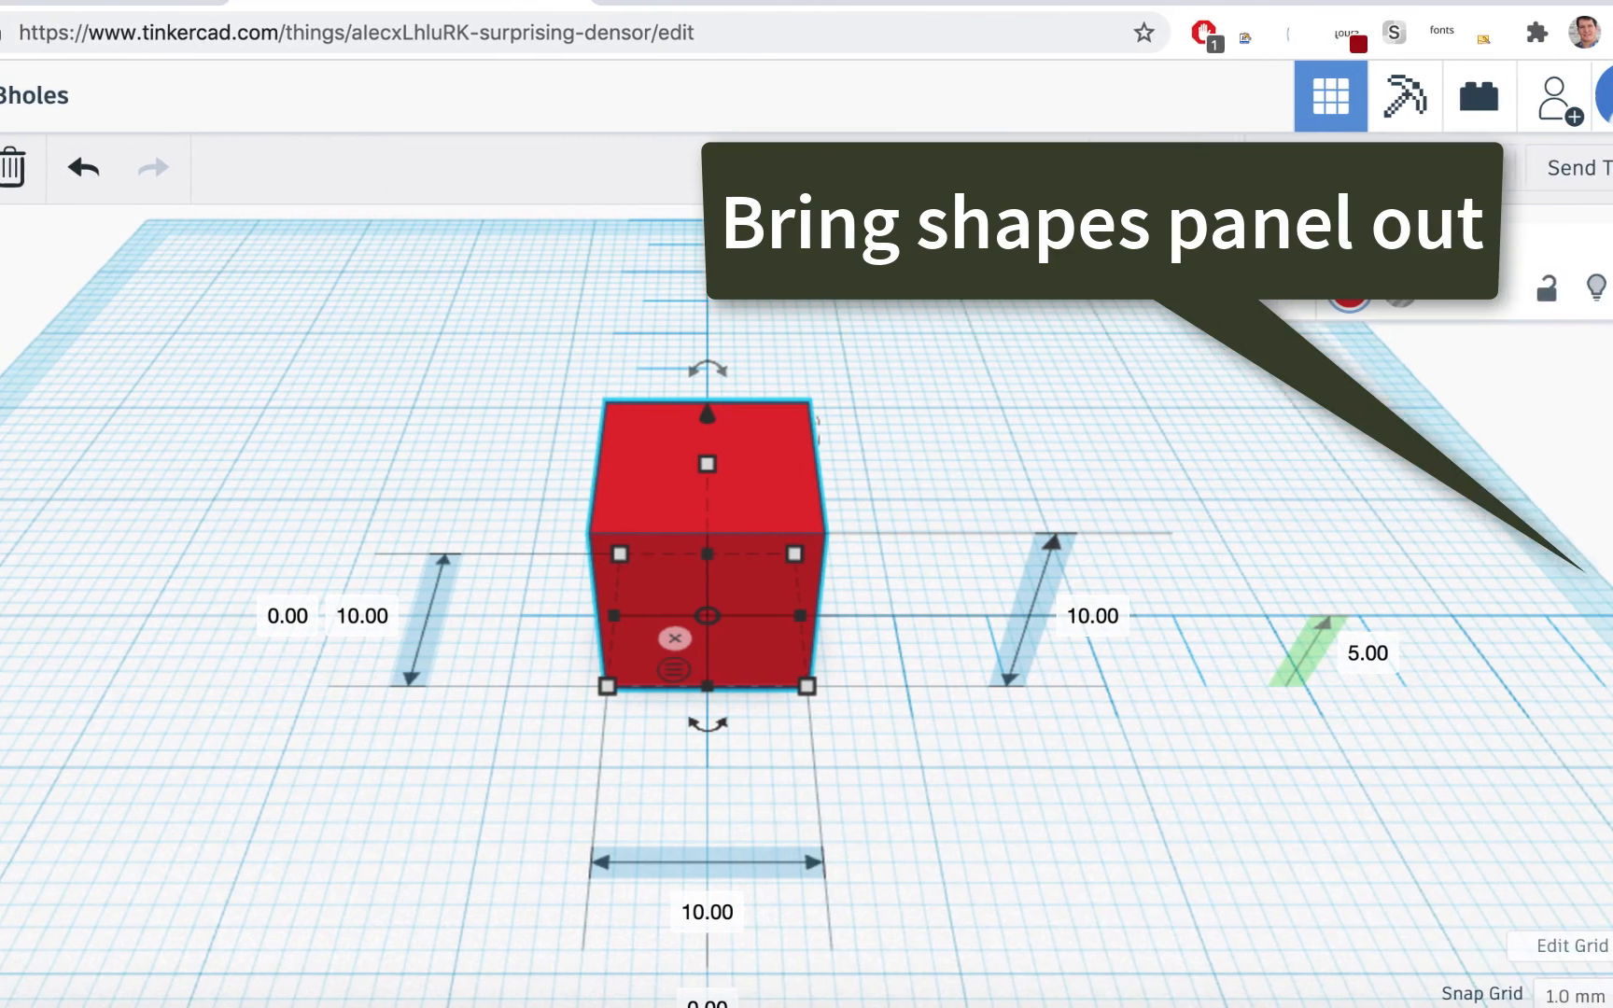
click(1600, 616)
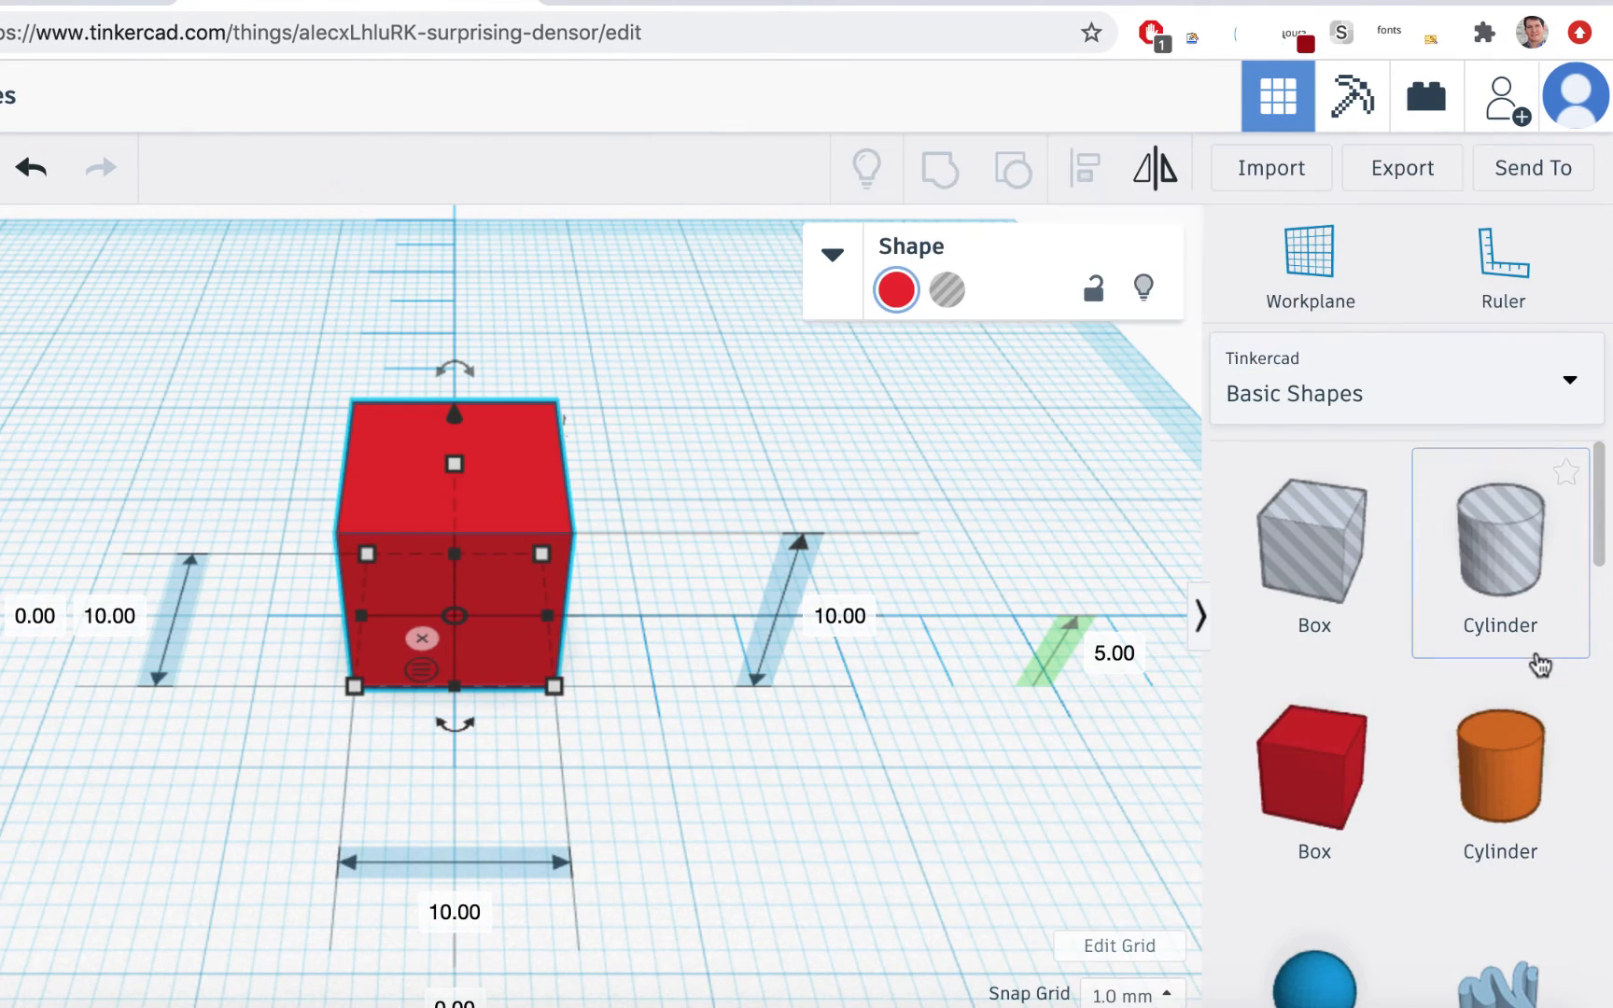
drag(1485, 760, 864, 735)
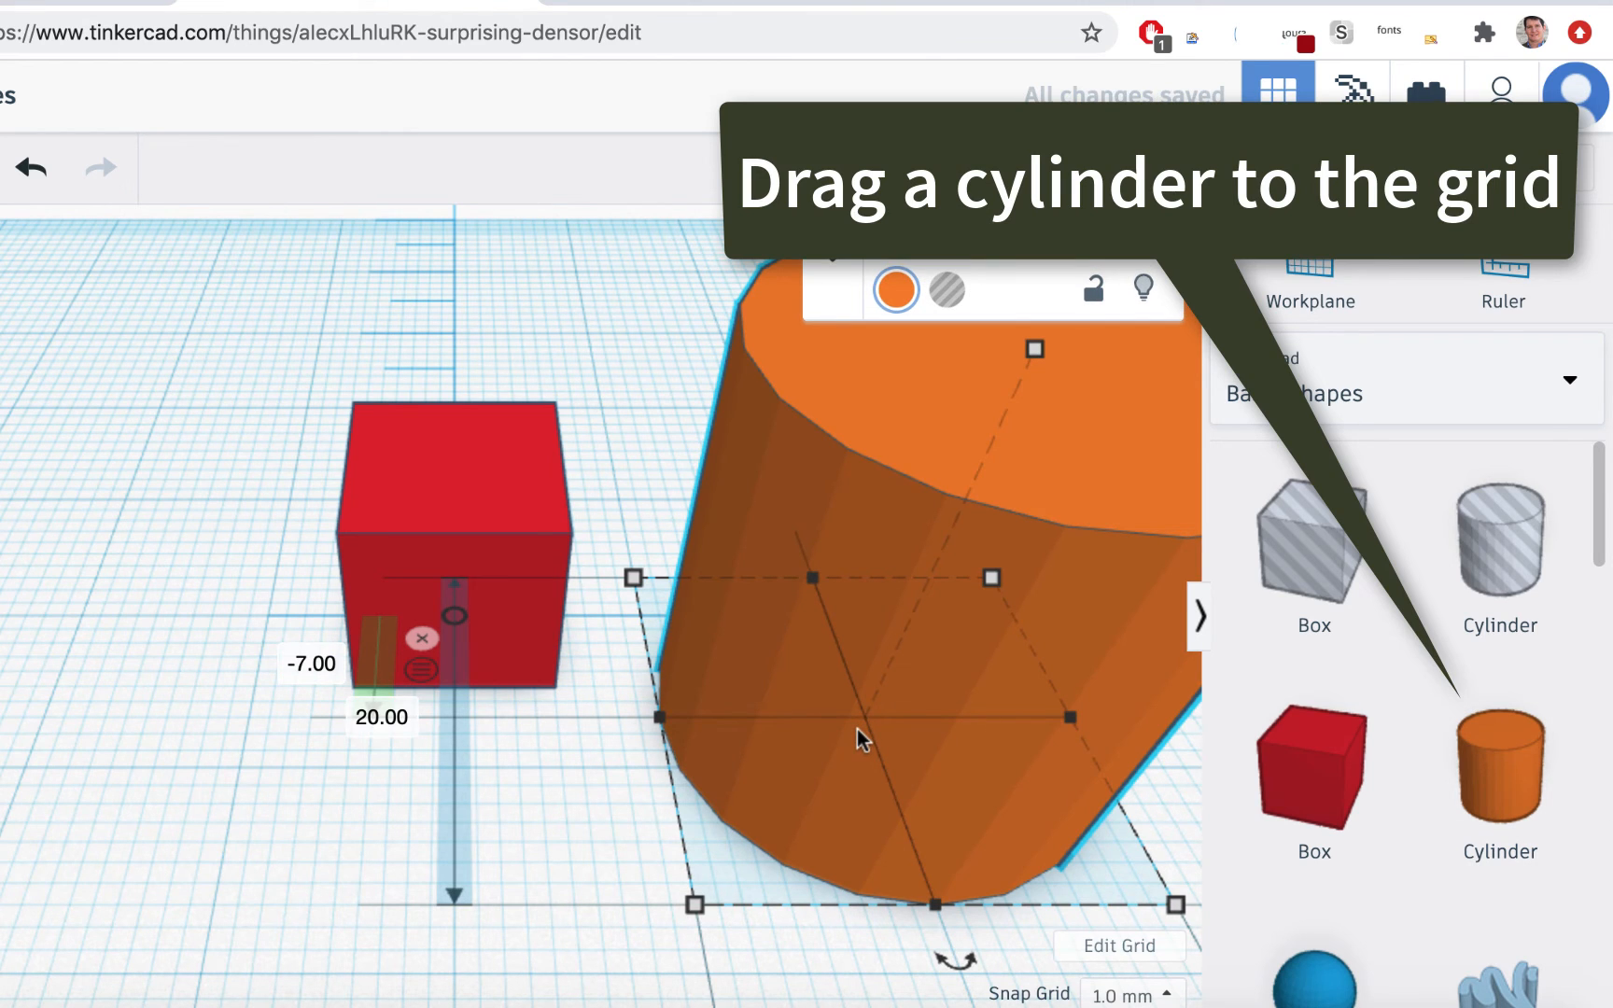
click(1200, 616)
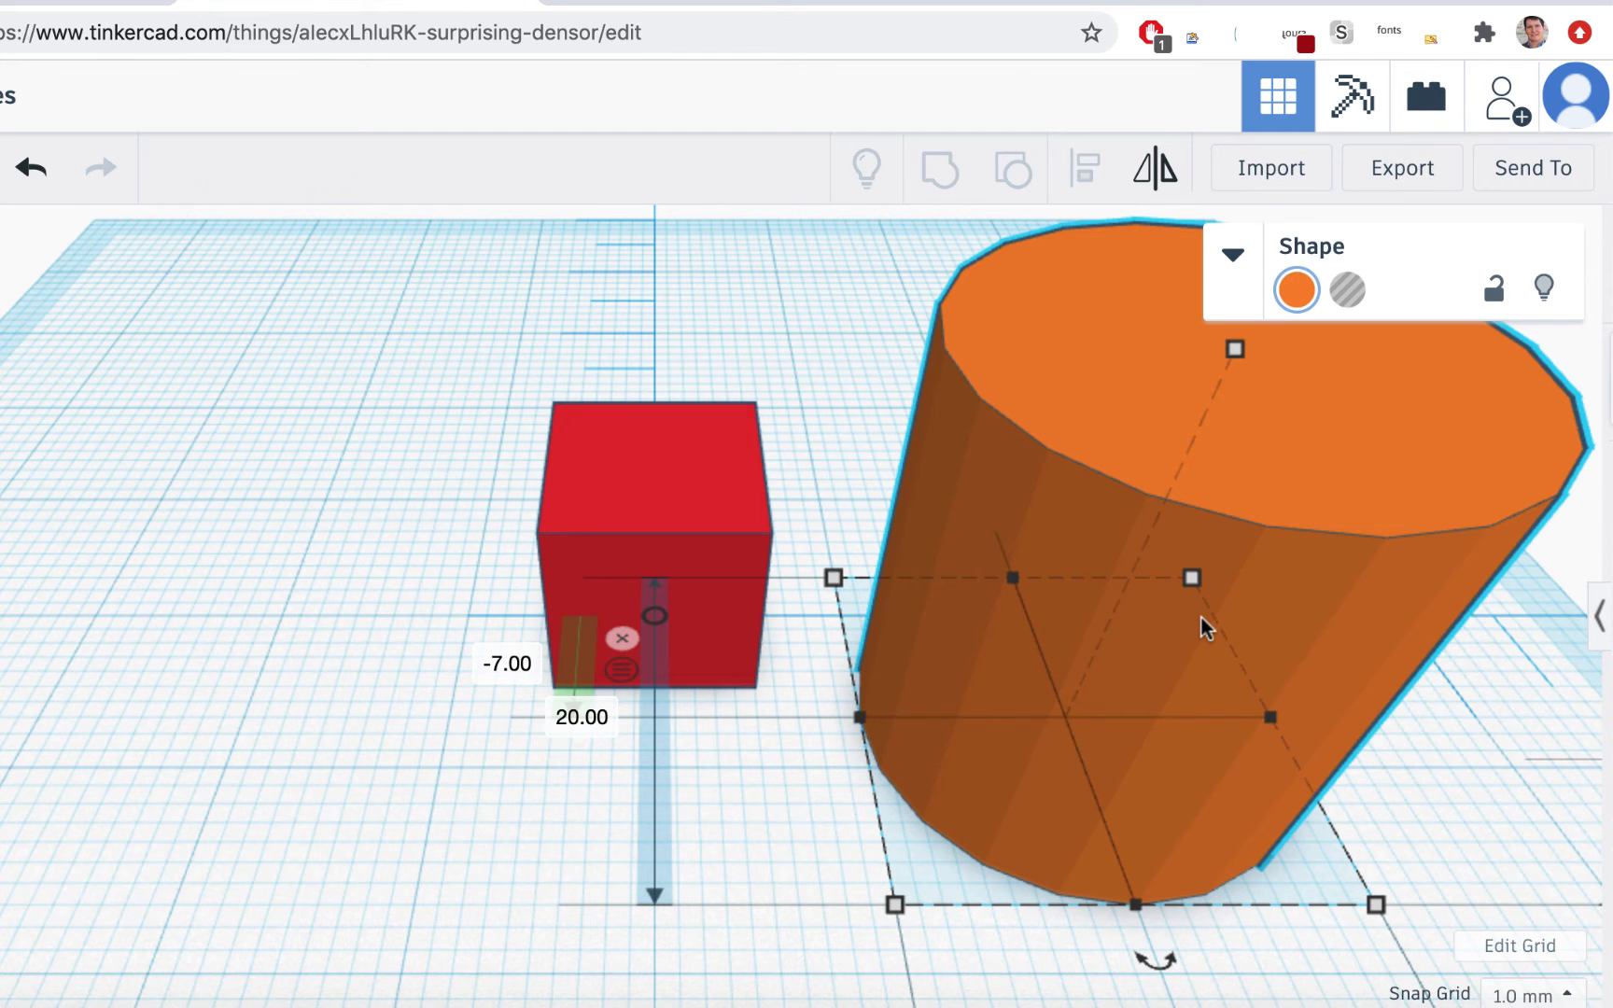
- Slim the cylinder to a 5 mm diameter by setting its length and width each to 5
scroll(1186, 782, down, 4)
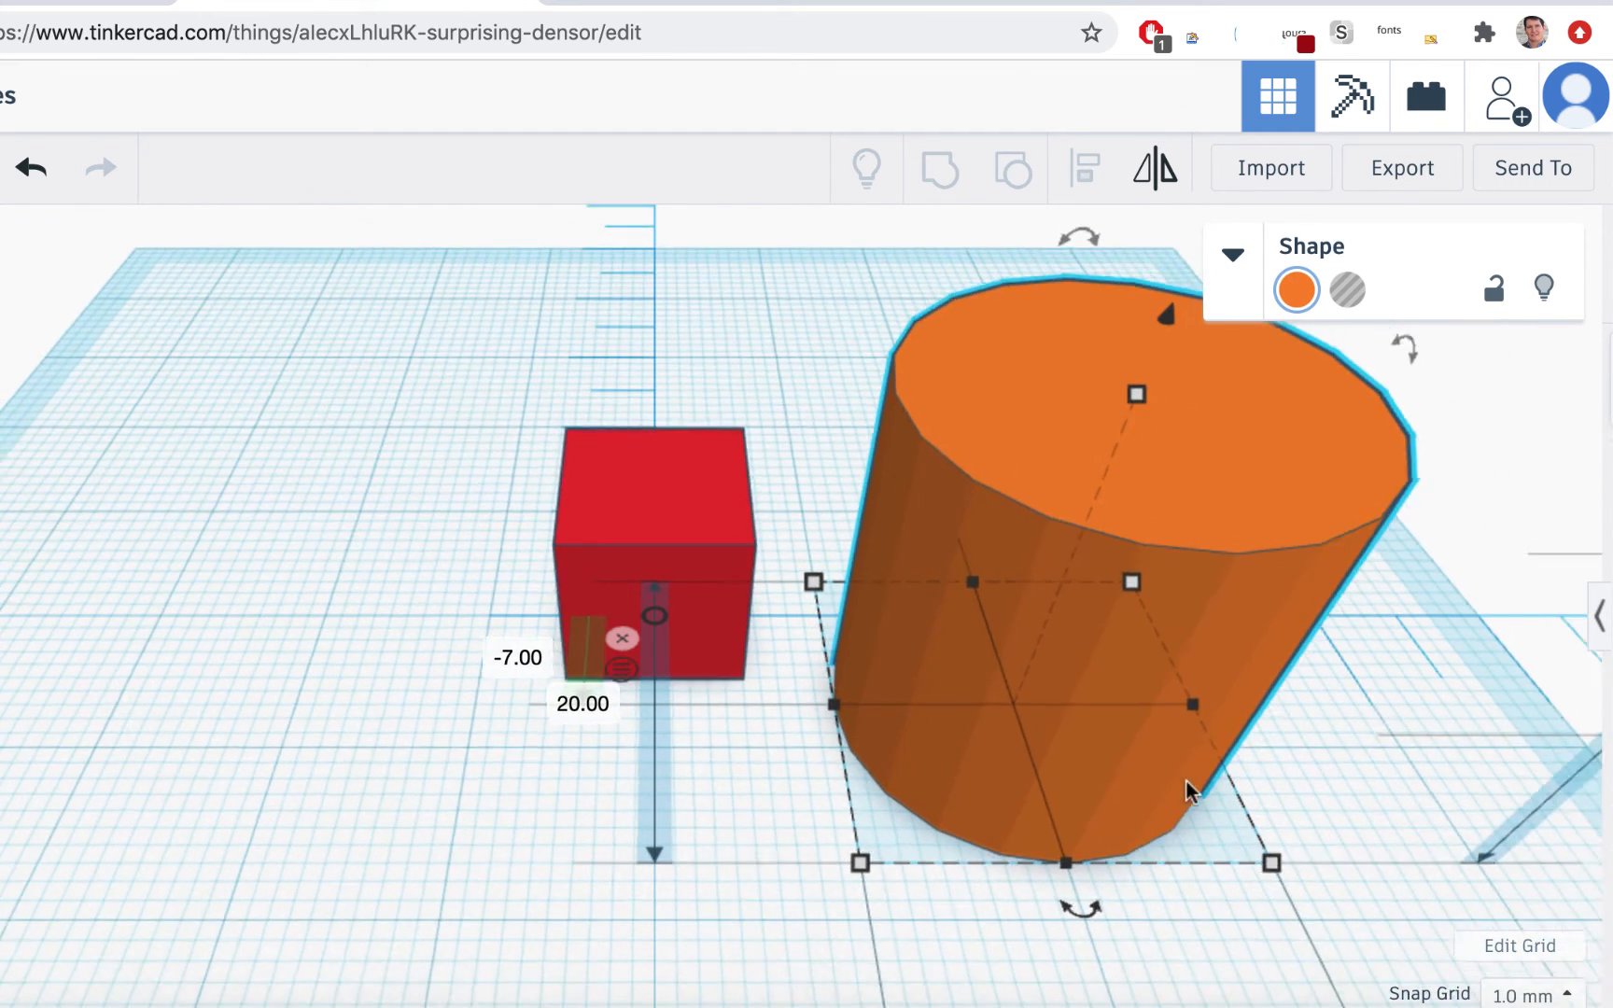
scroll(1186, 792, down, 2)
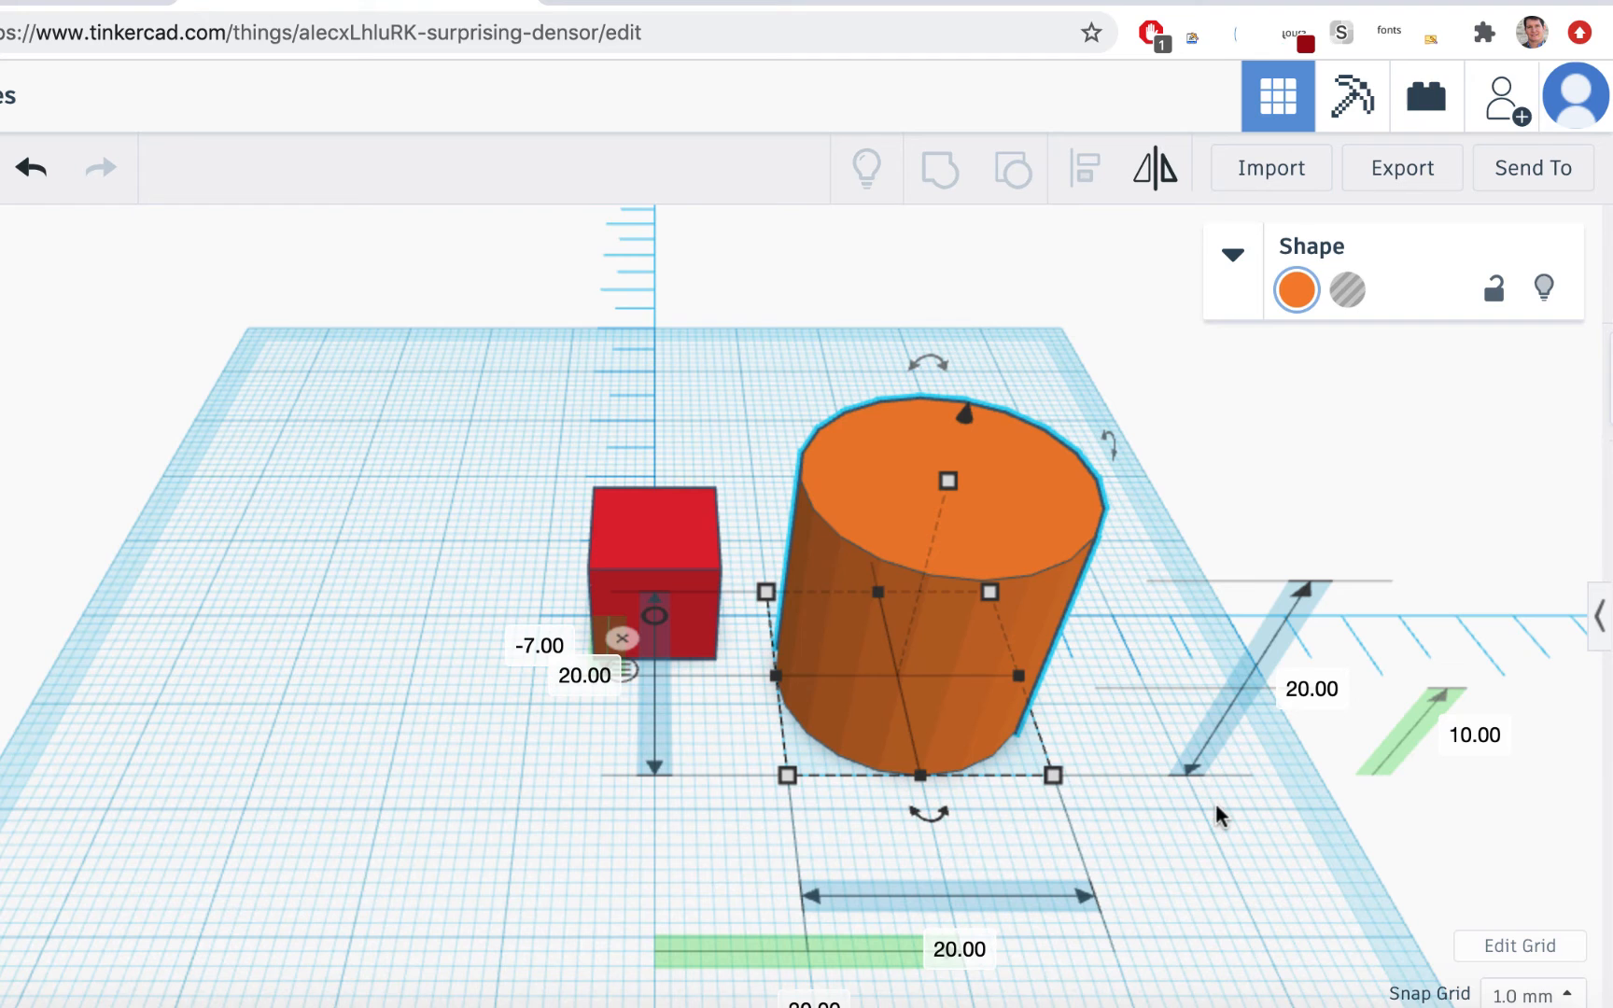
right_drag(1216, 815, 1146, 737)
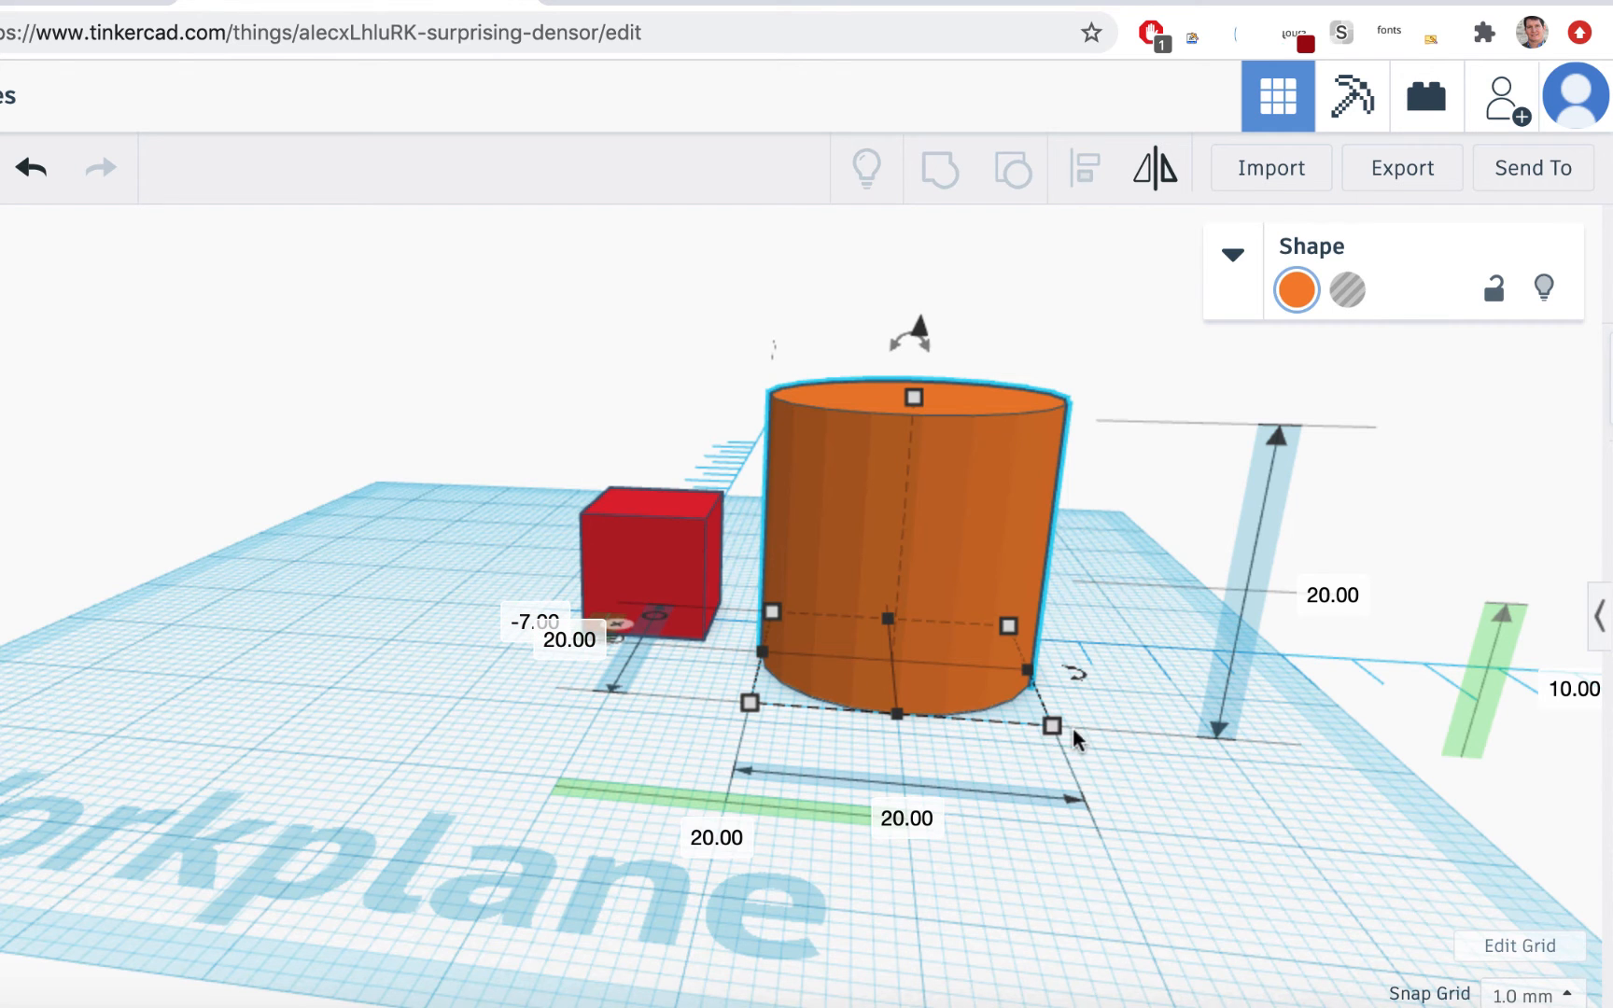
right_drag(1078, 742, 1090, 801)
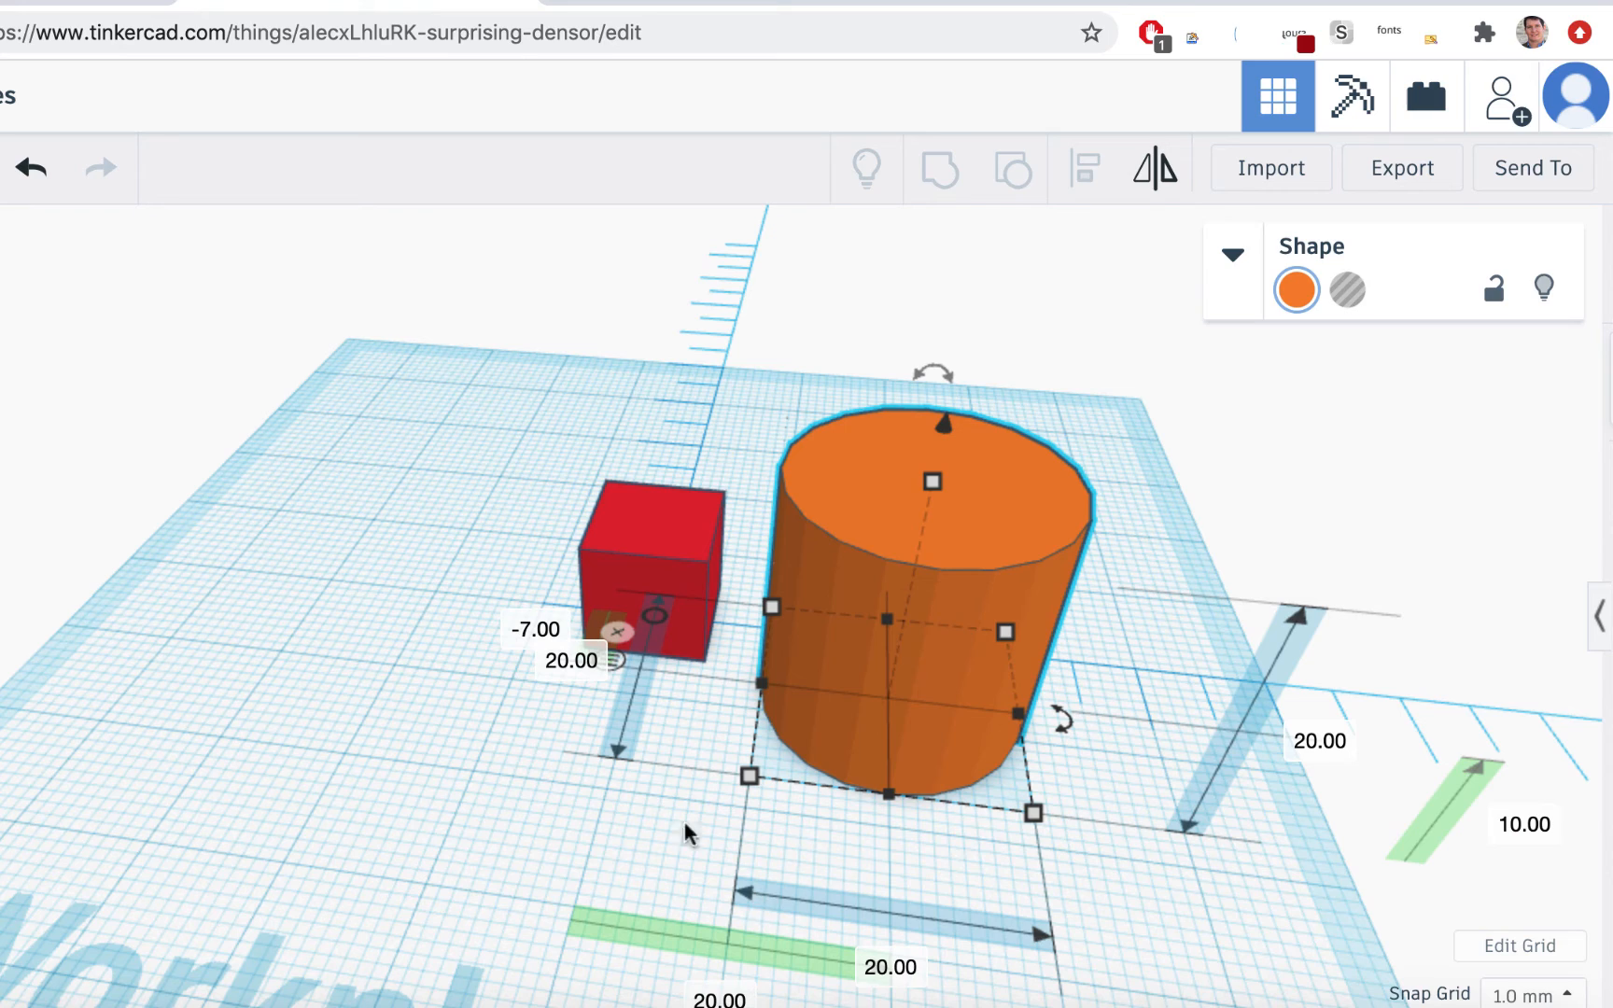
scroll(741, 814, down, 4)
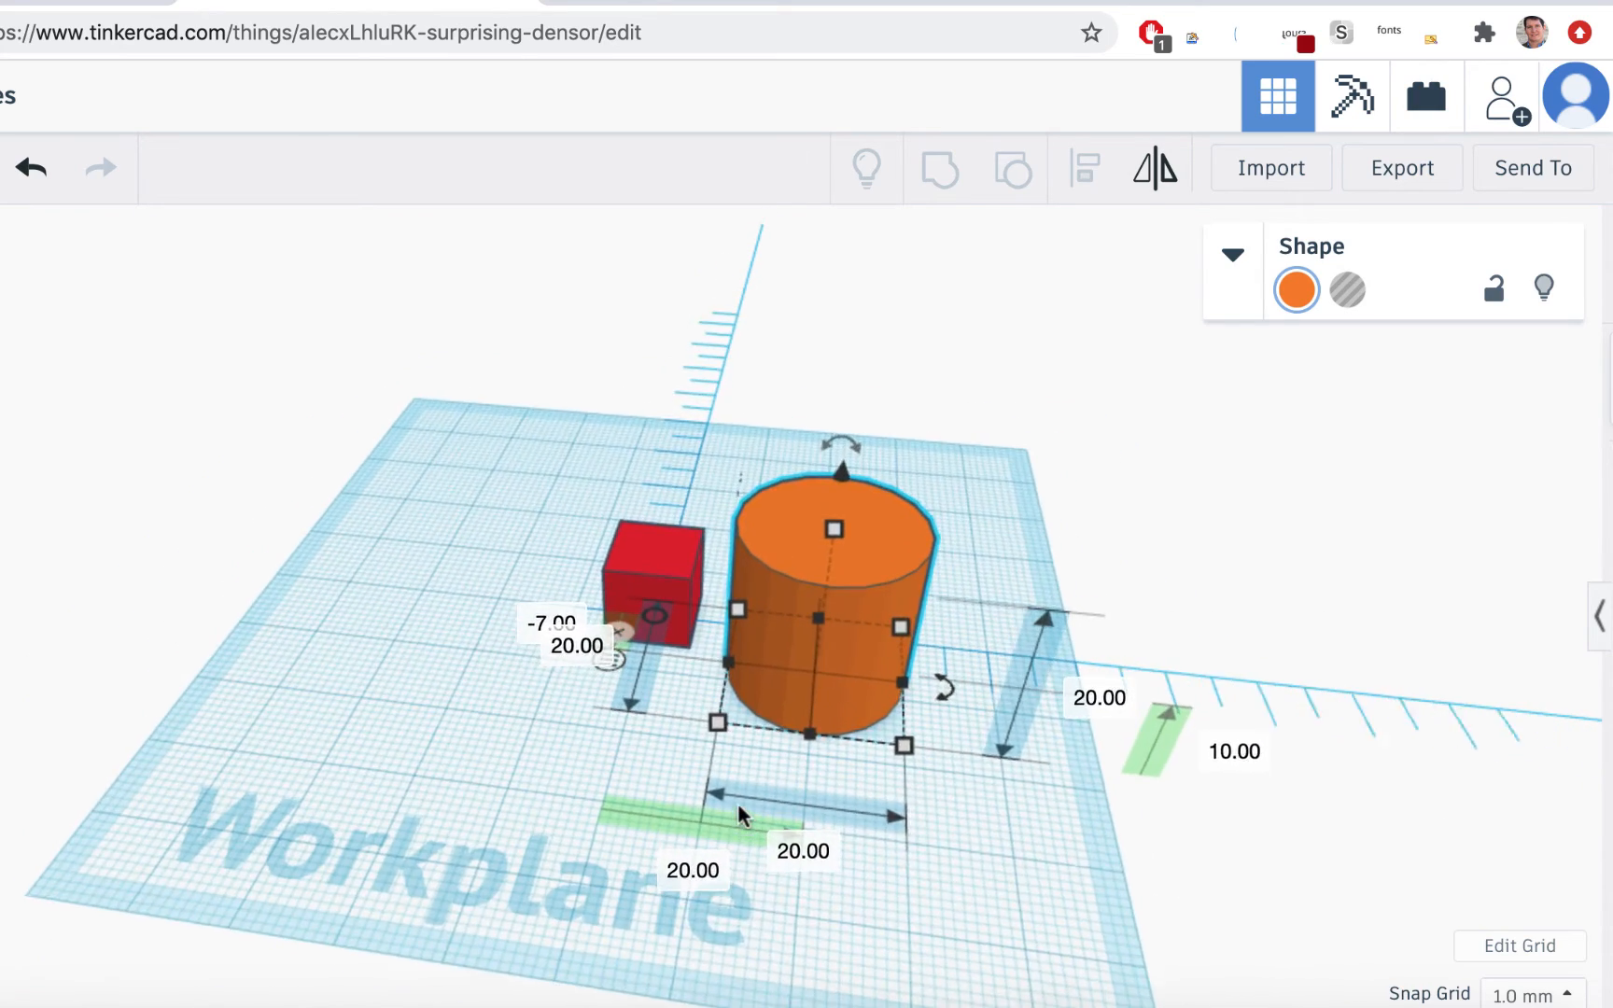
scroll(741, 814, up, 4)
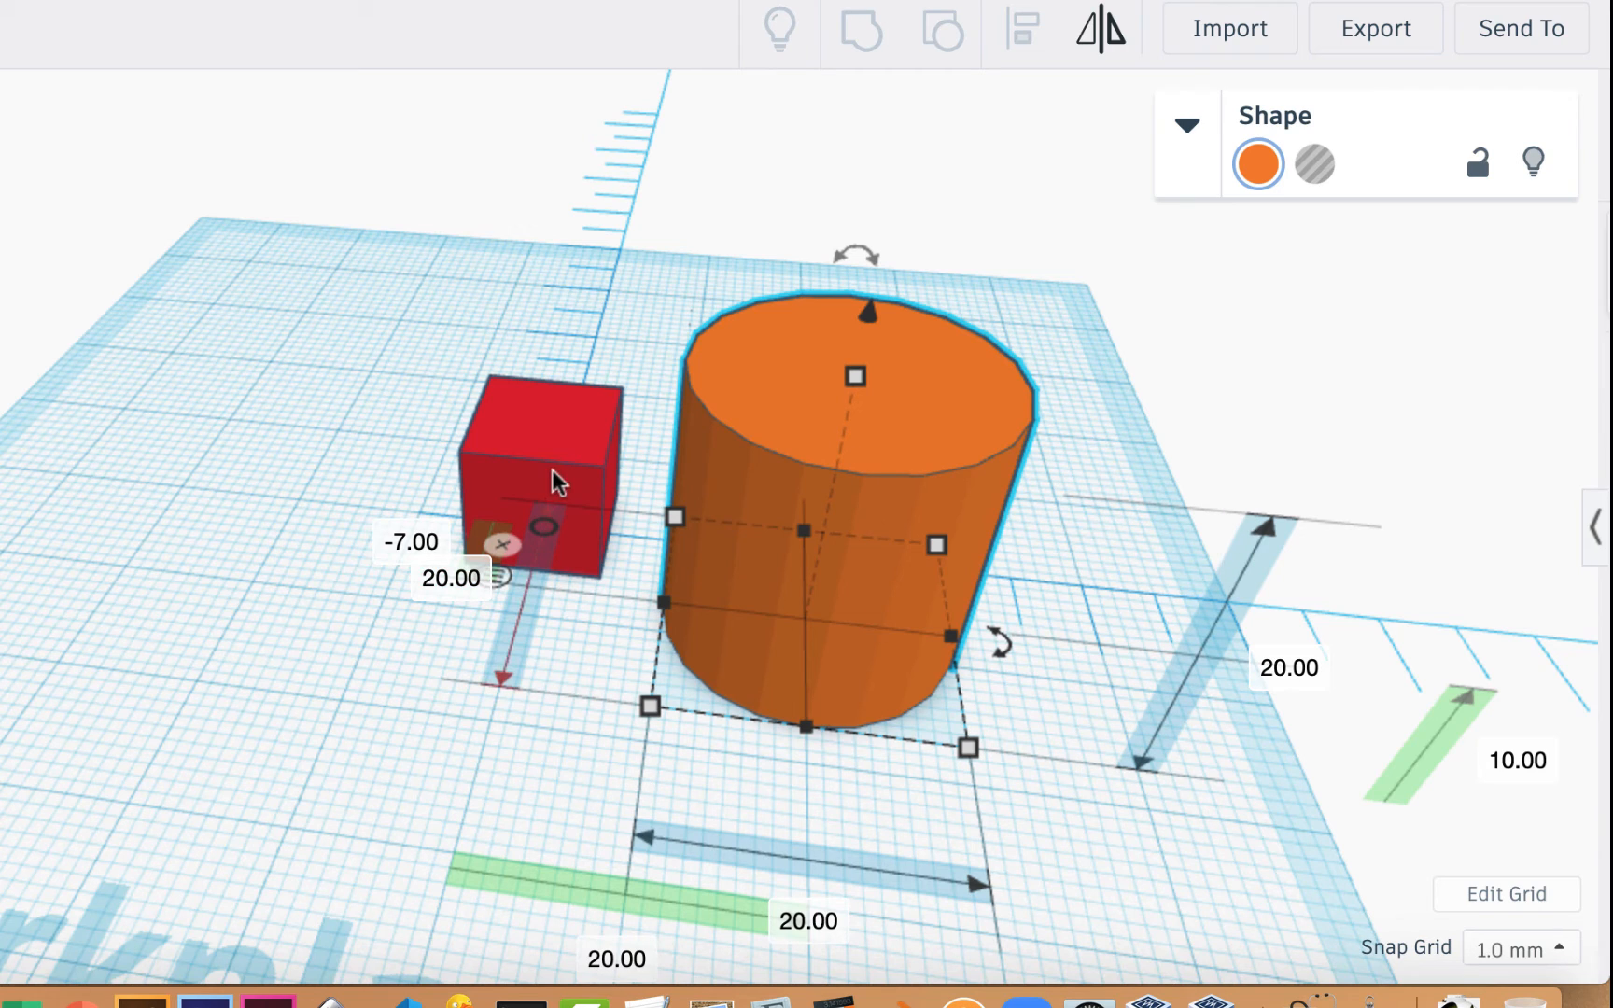
click(445, 581)
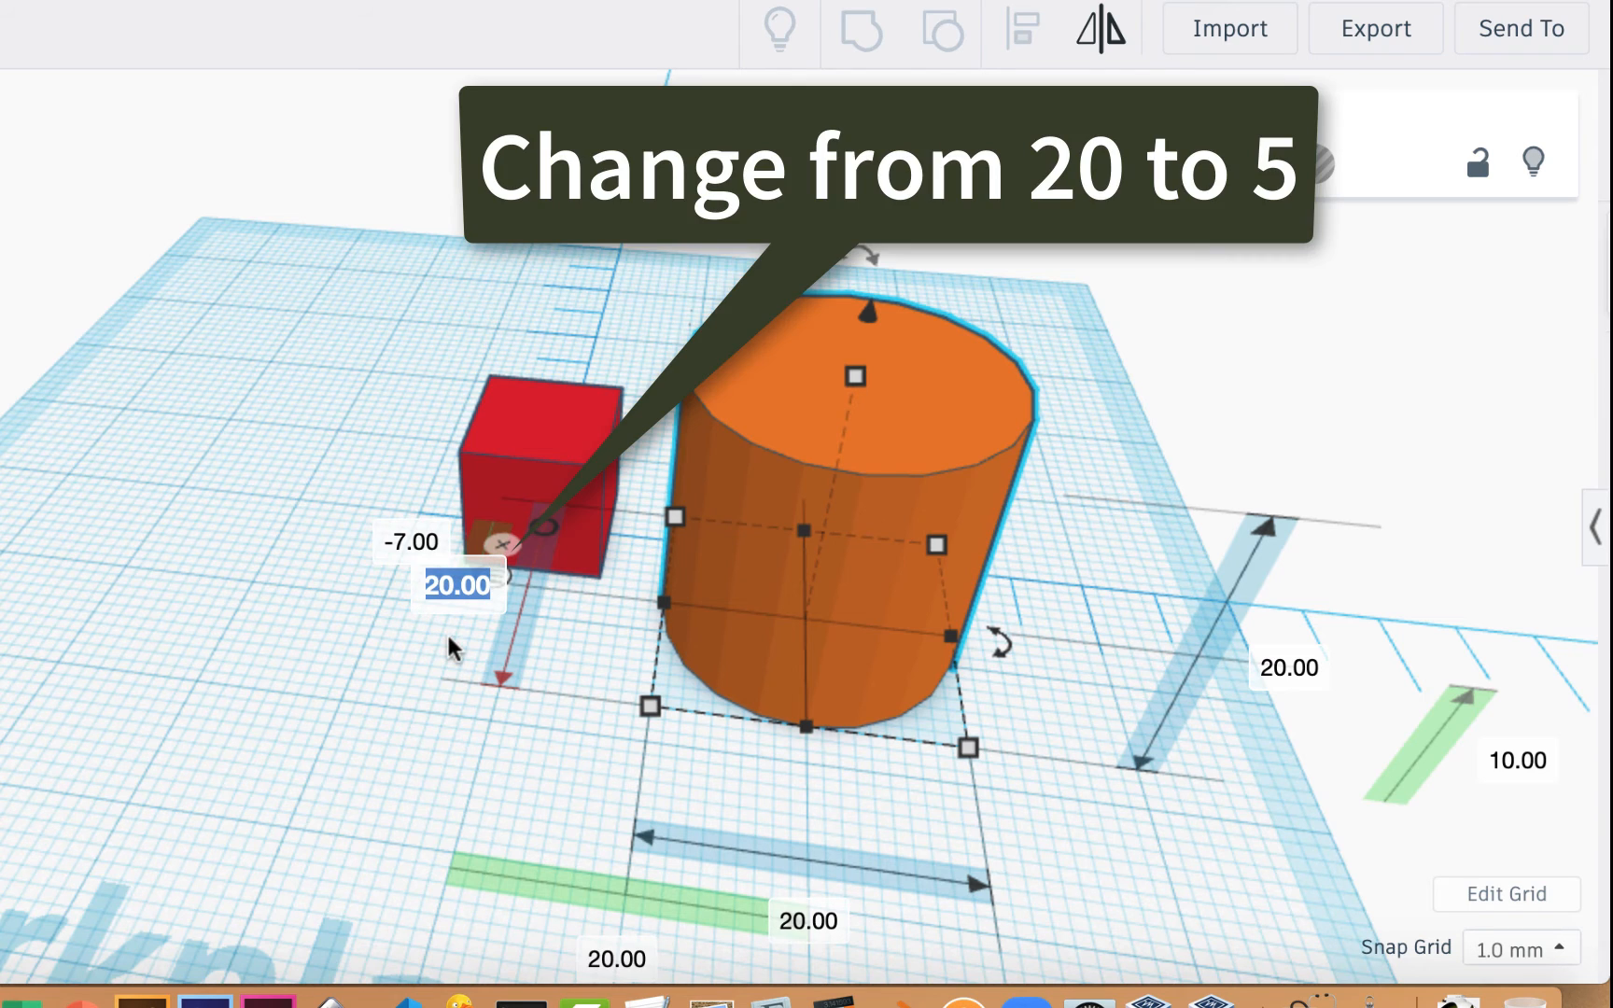
text(5)
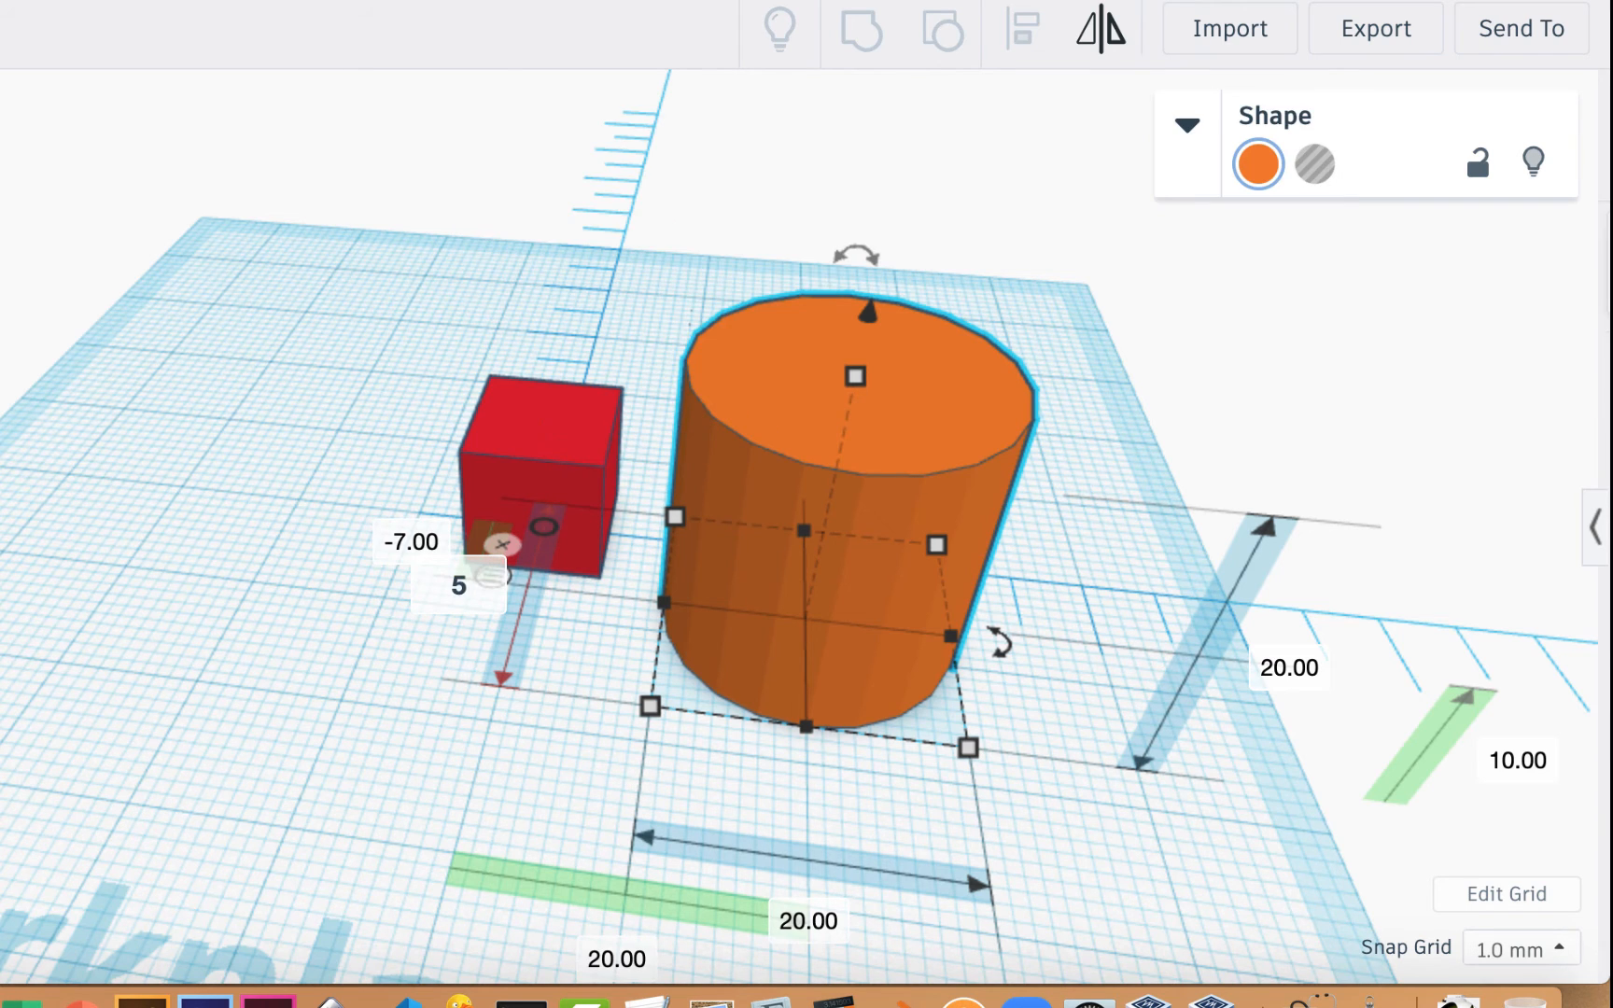
key(Return)
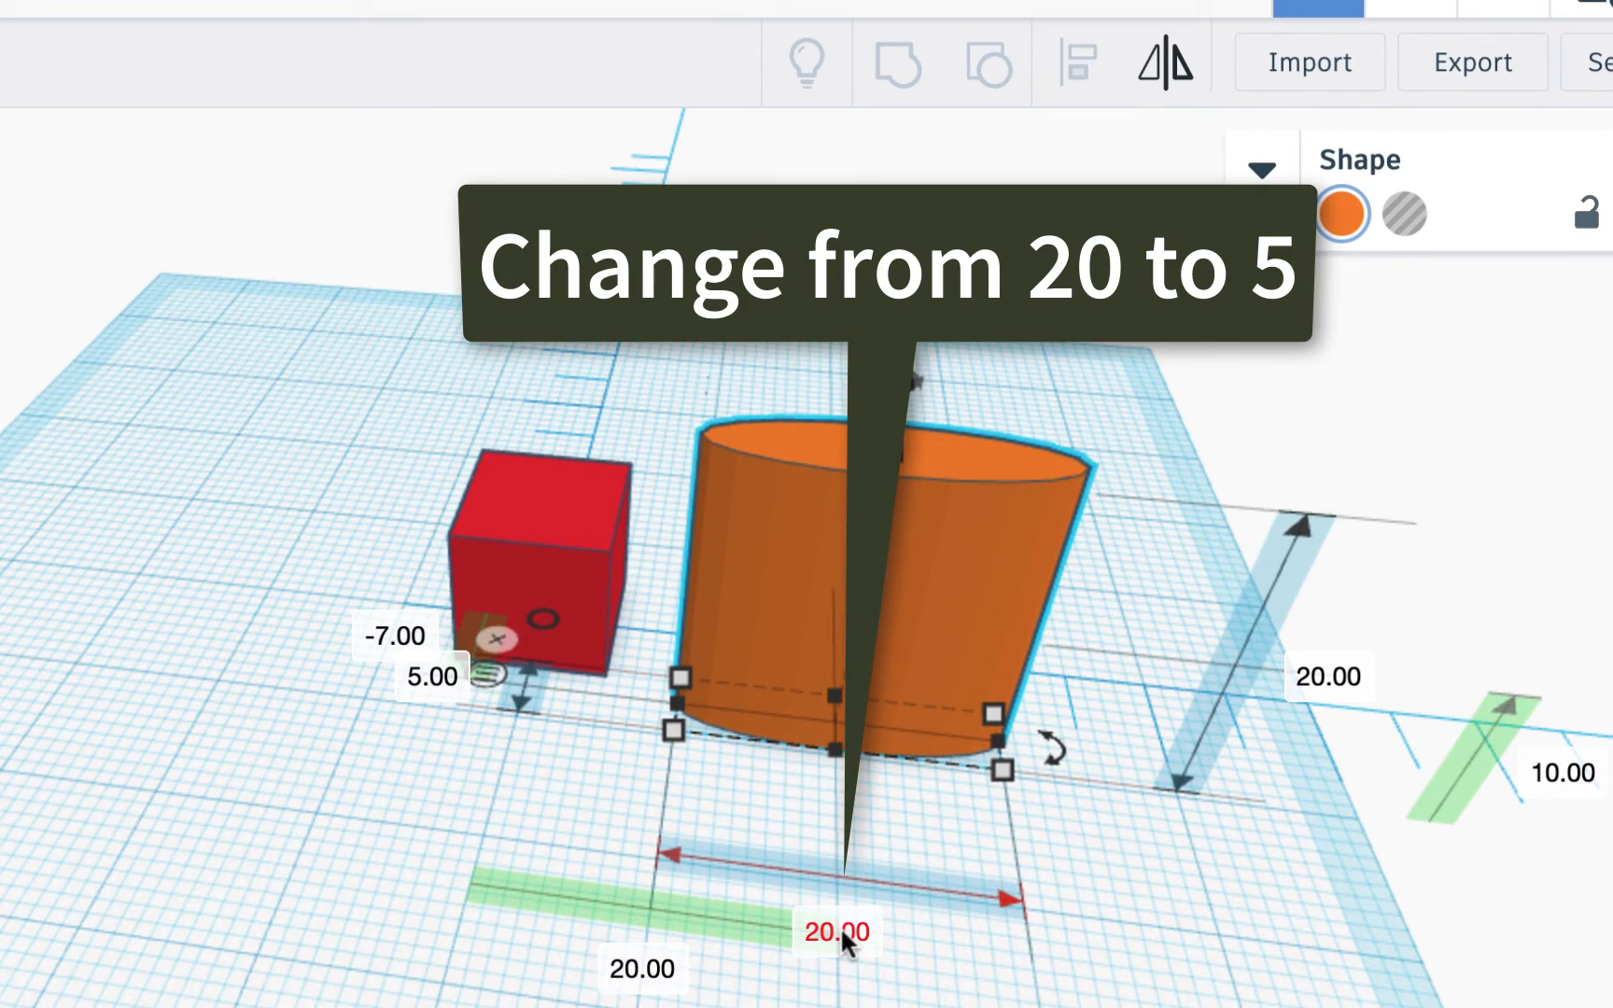
click(819, 847)
text(5)
key(Return)
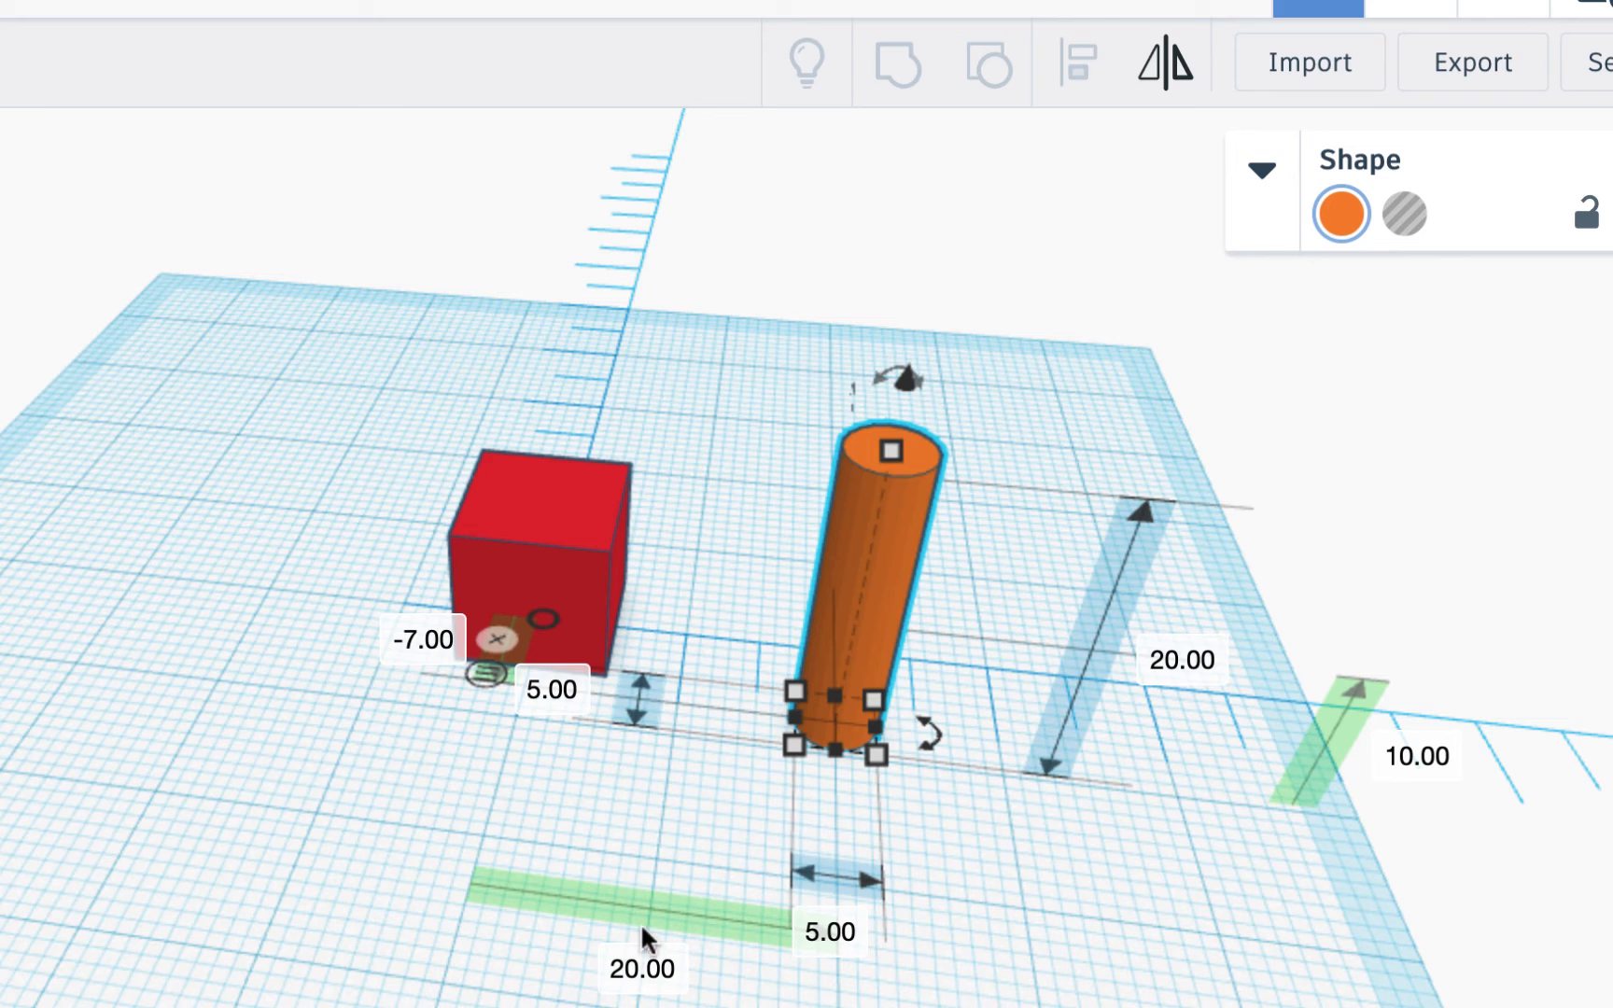
- Centre the cylinder on the cube at the ruler origin by setting its x and y offsets to 0
click(640, 969)
text(0)
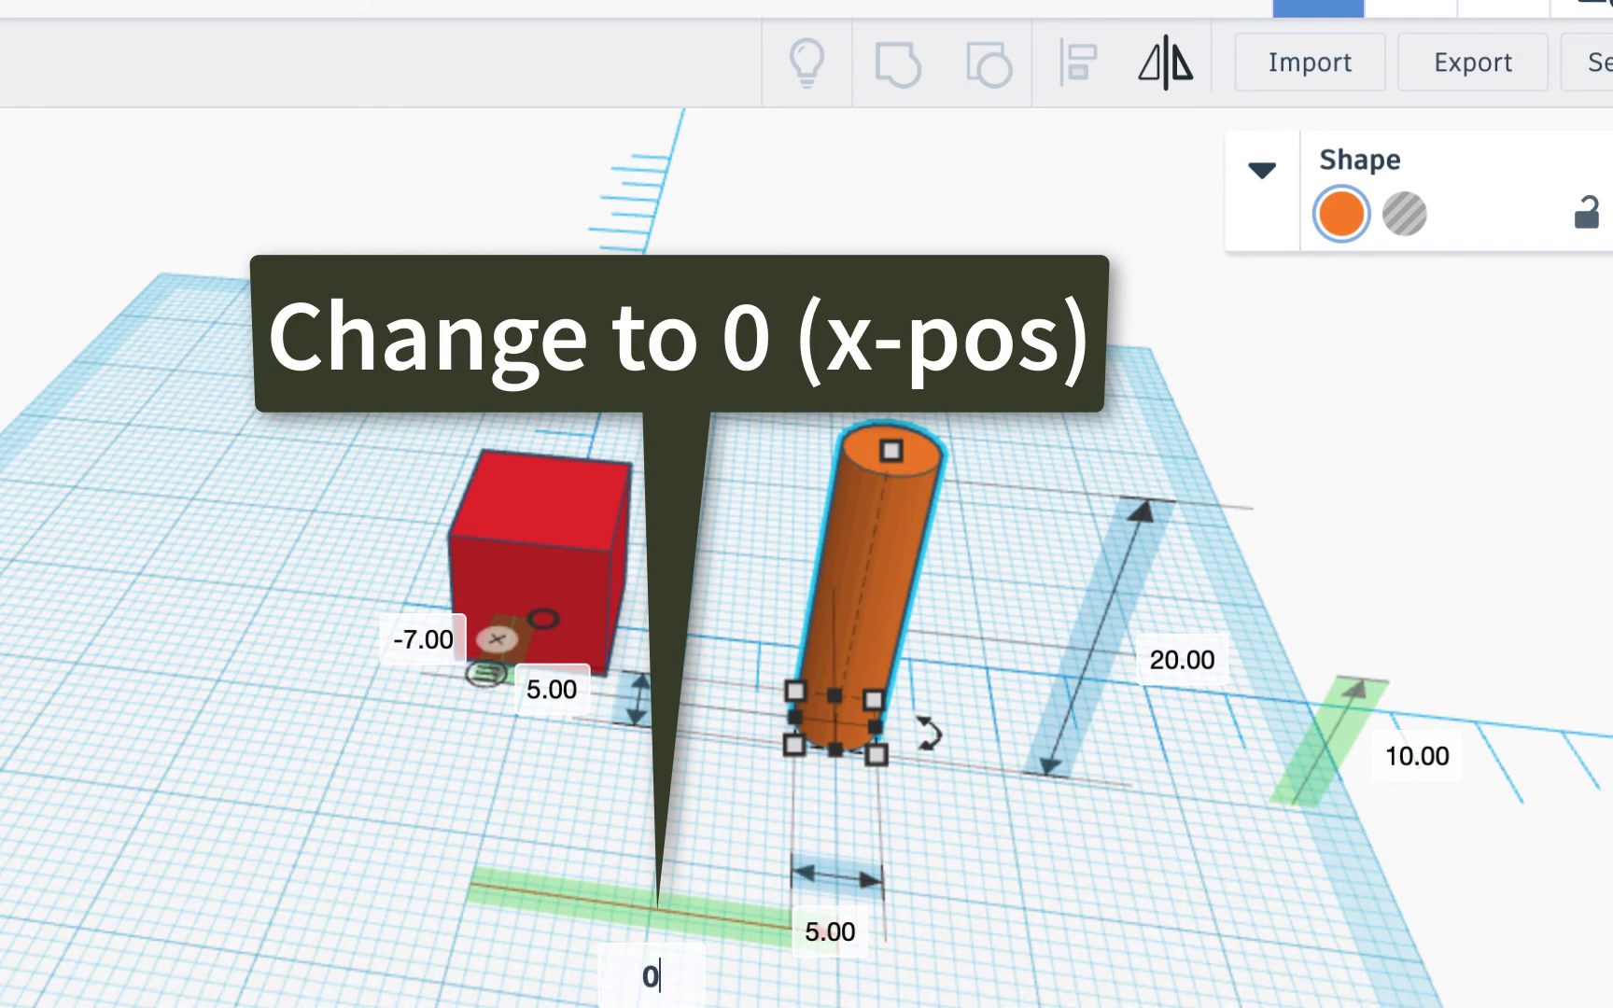
key(Return)
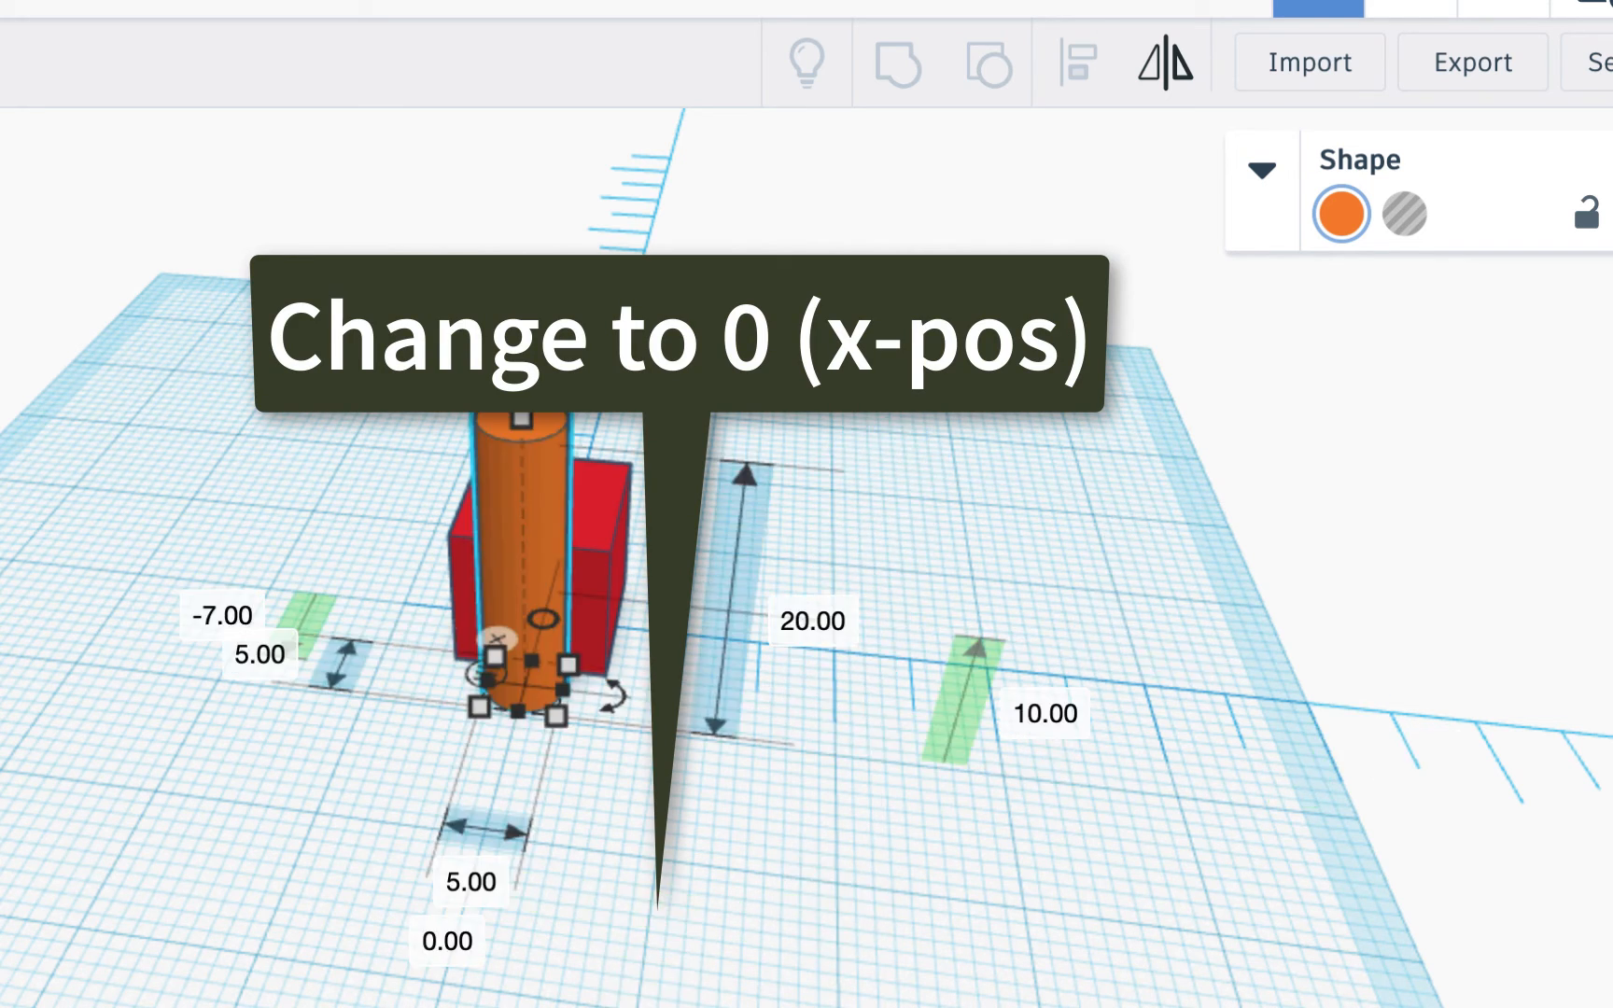
click(298, 613)
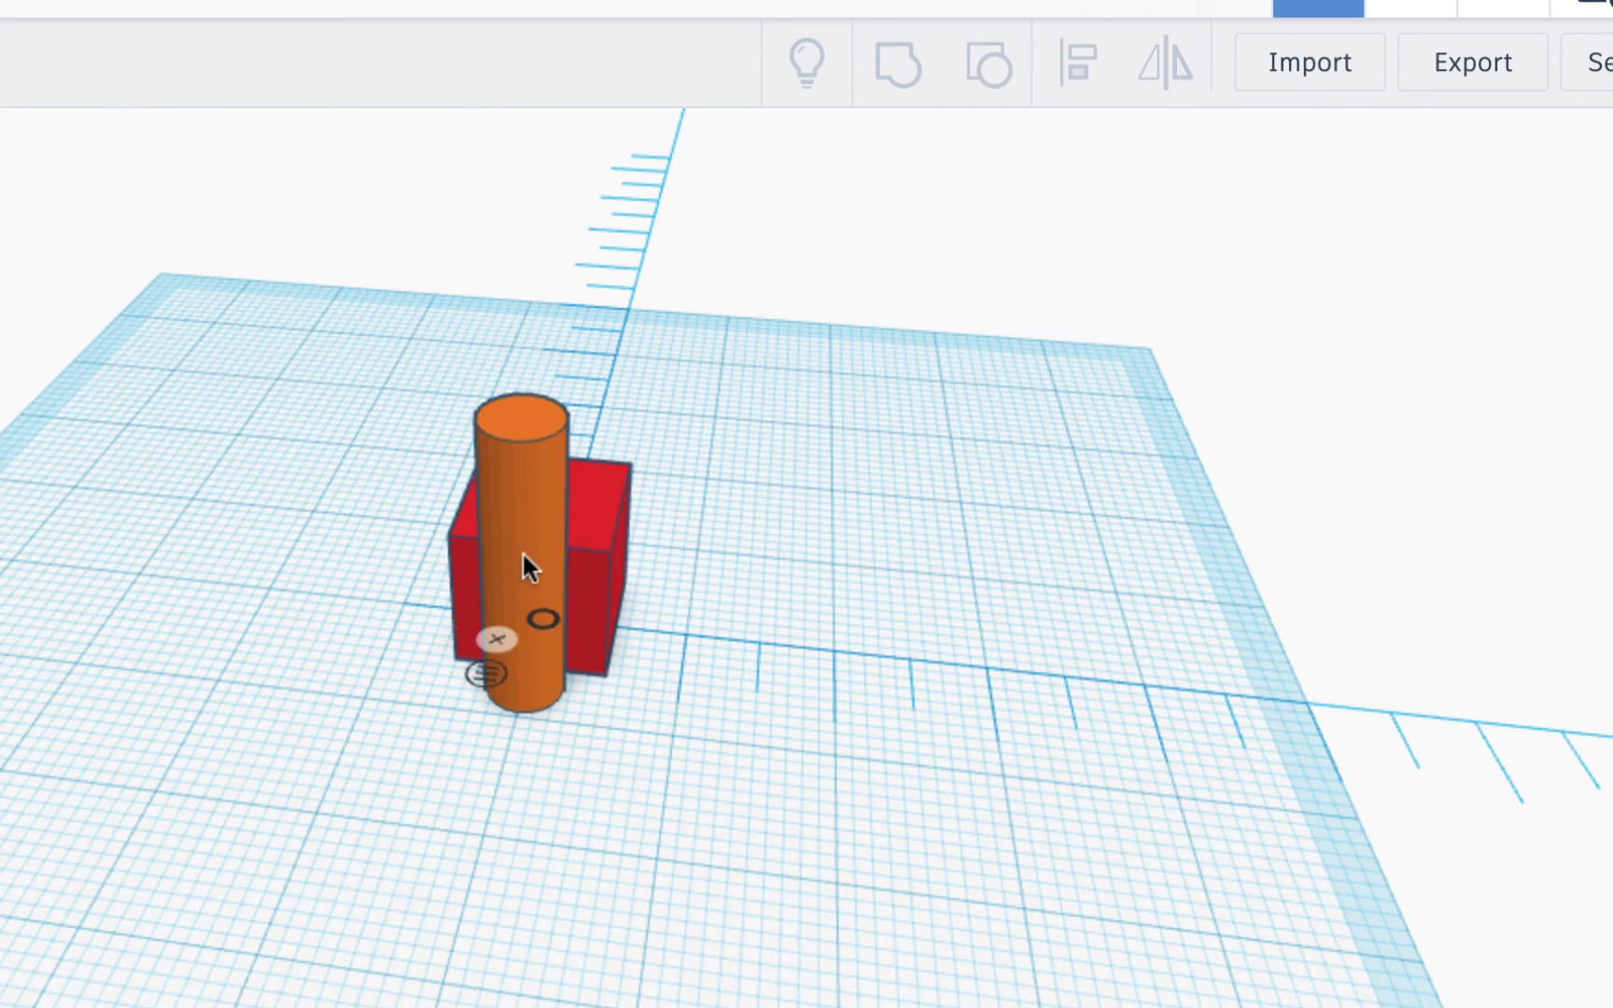
click(536, 497)
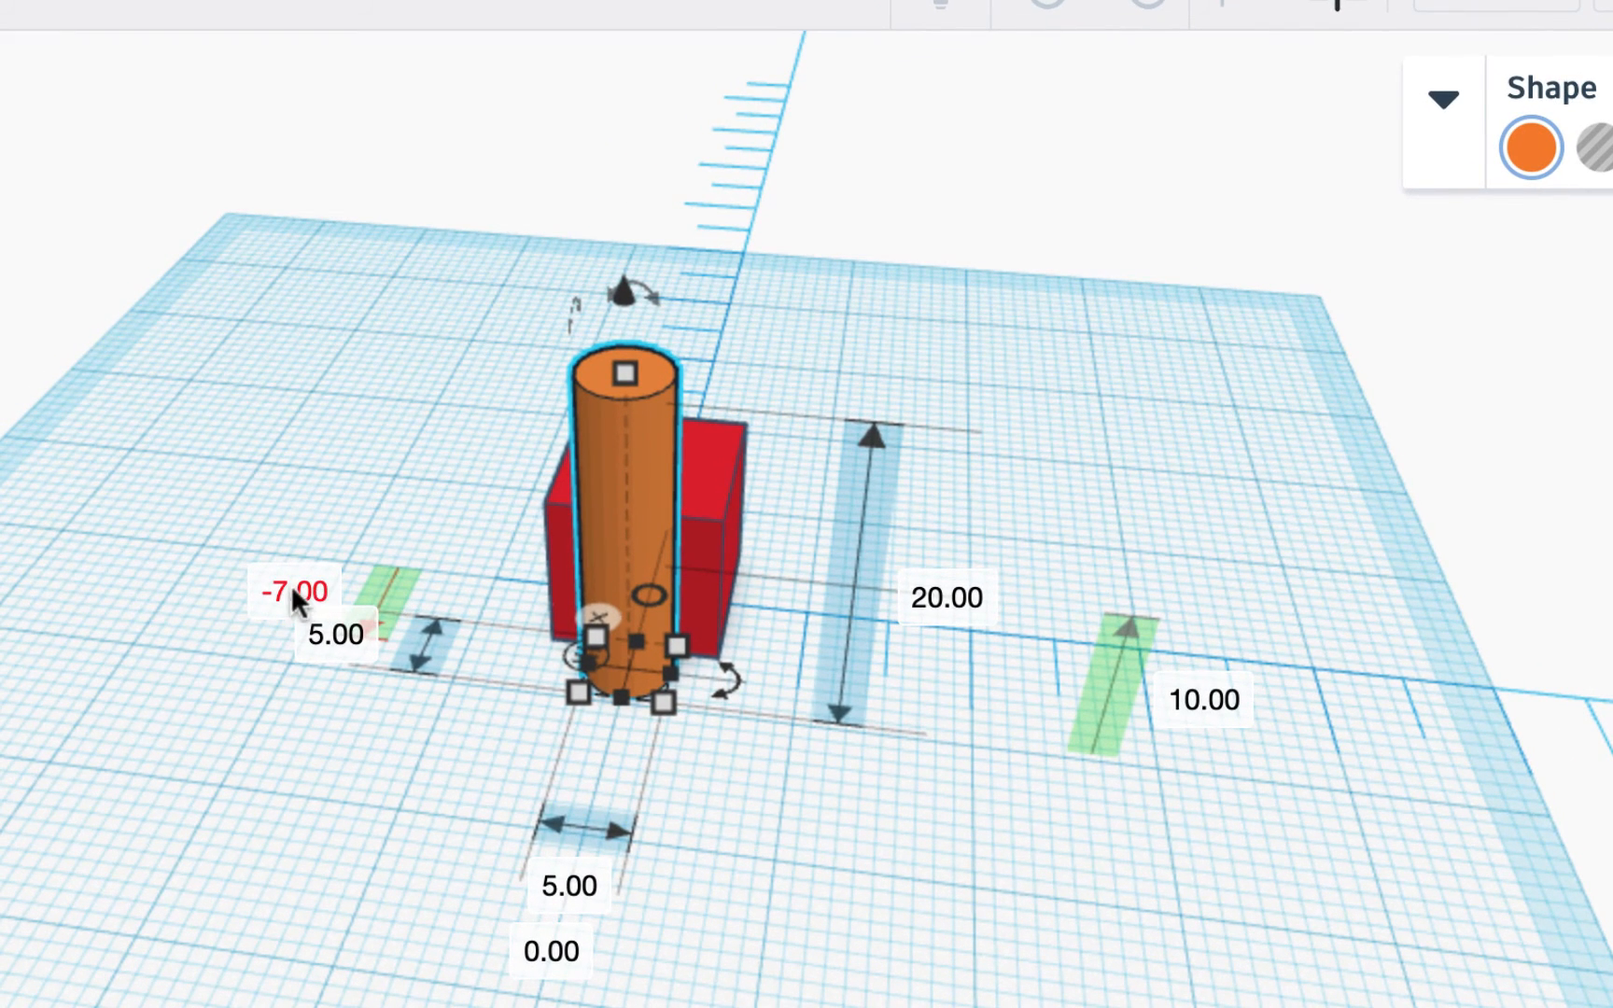
click(292, 588)
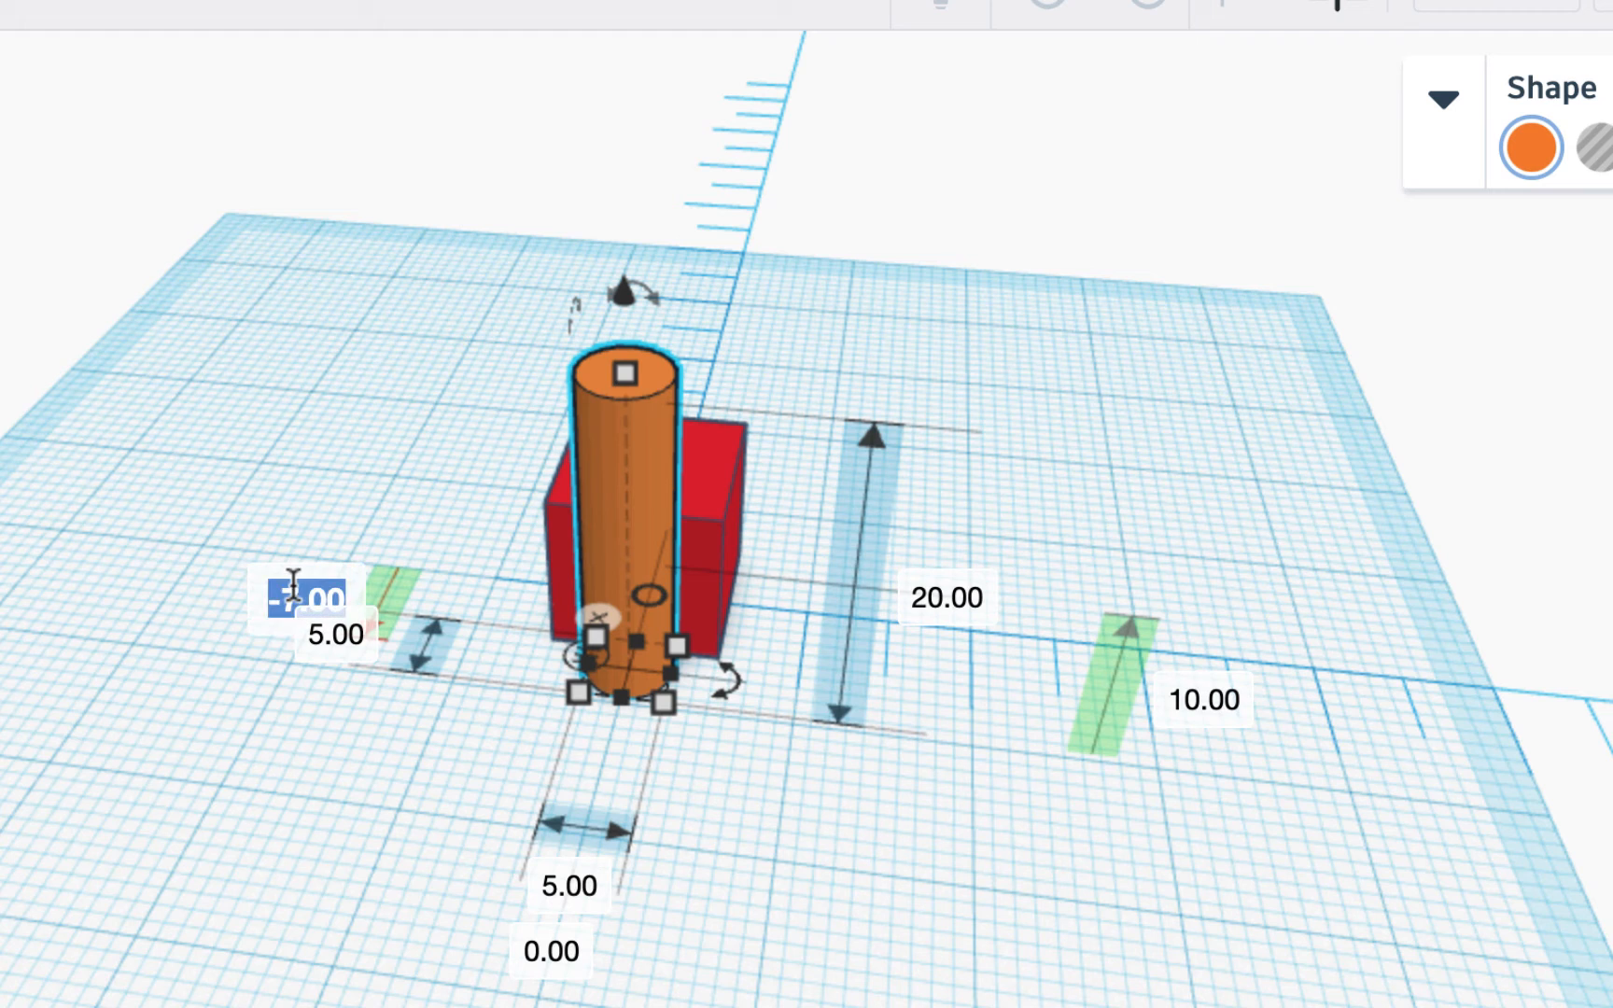
text(0)
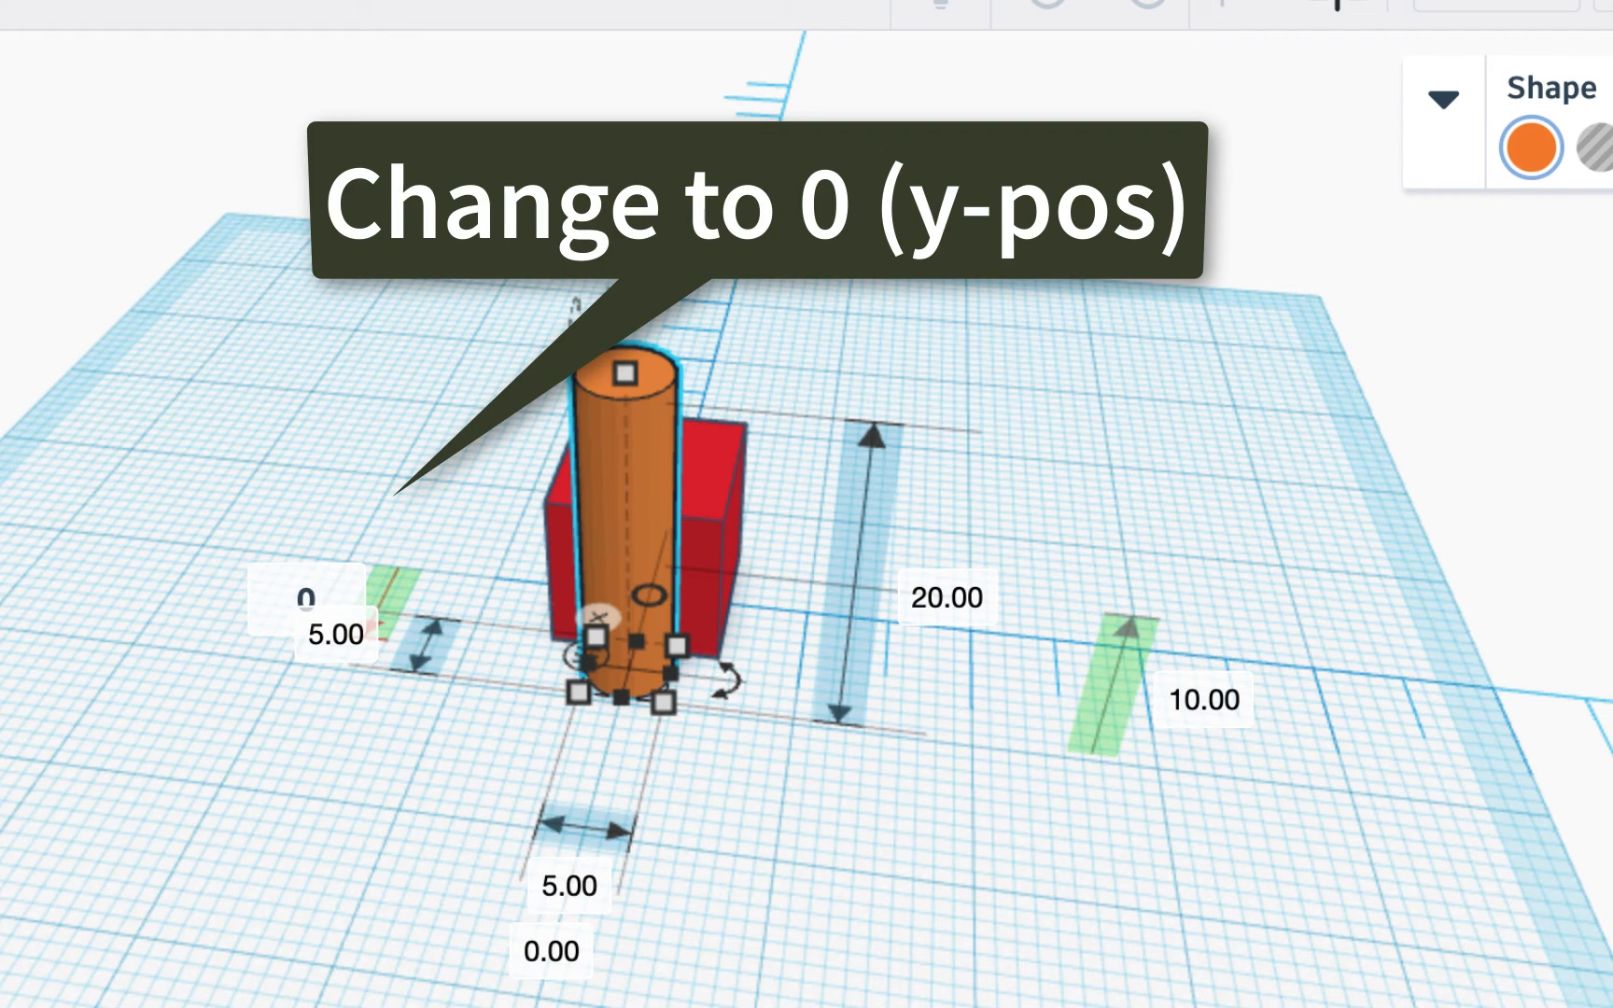
key(Return)
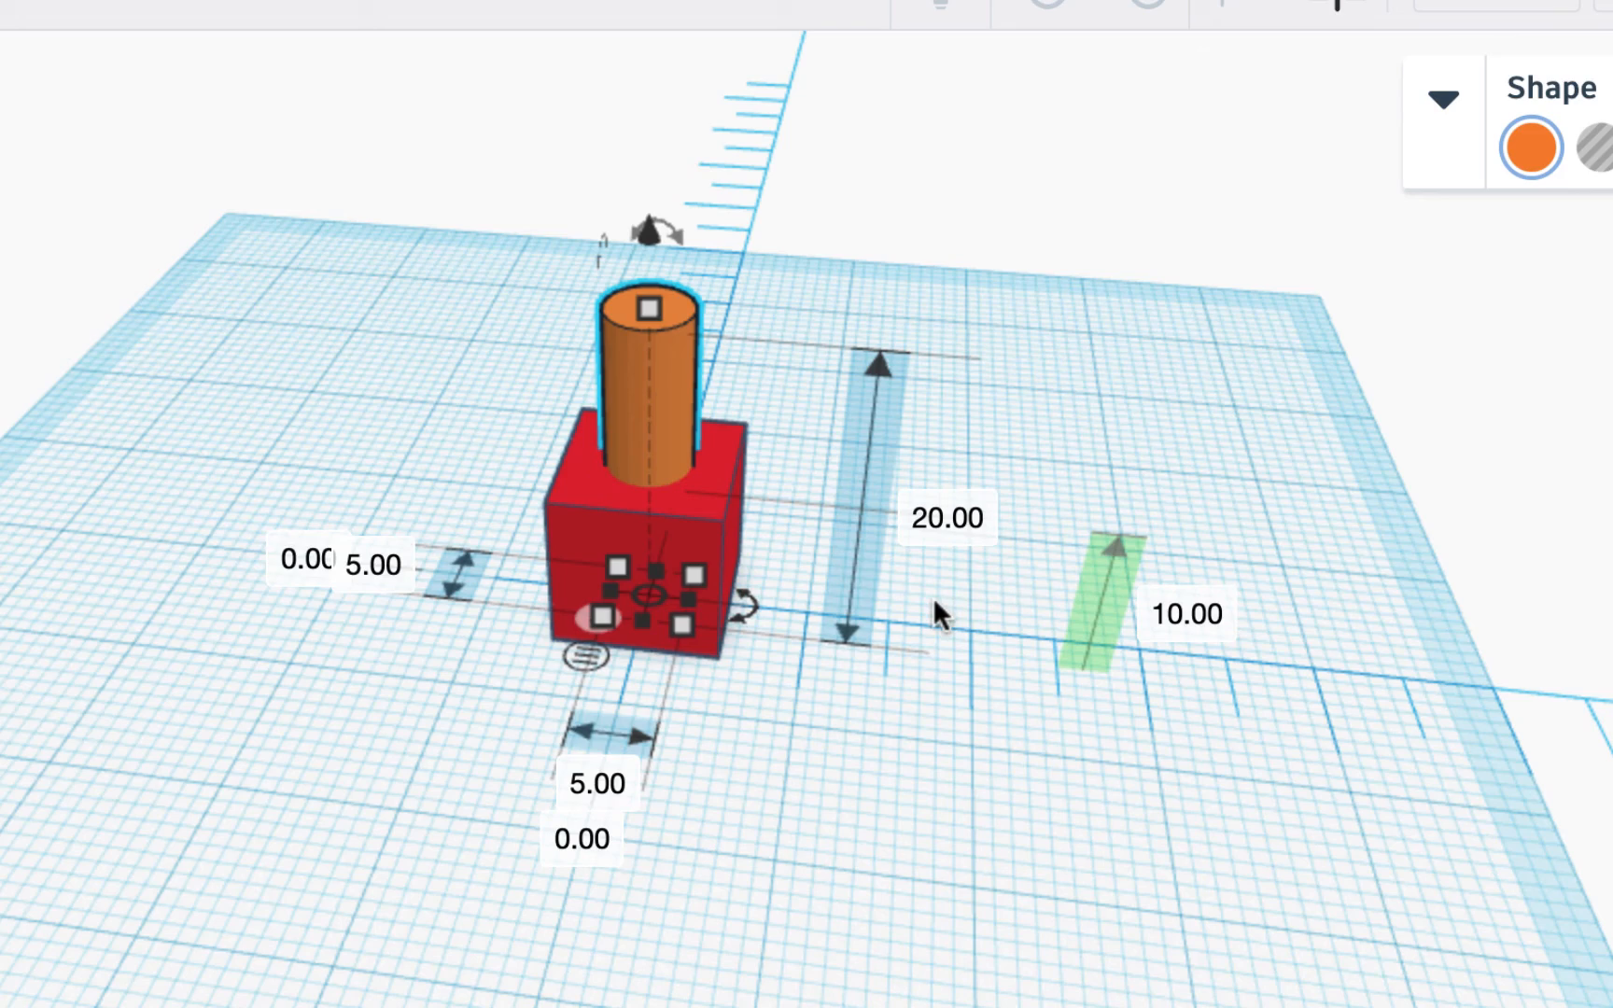
- Change the 5 mm cylinder standing through the cube from a solid into a hole shape
scroll(935, 602, down, 5)
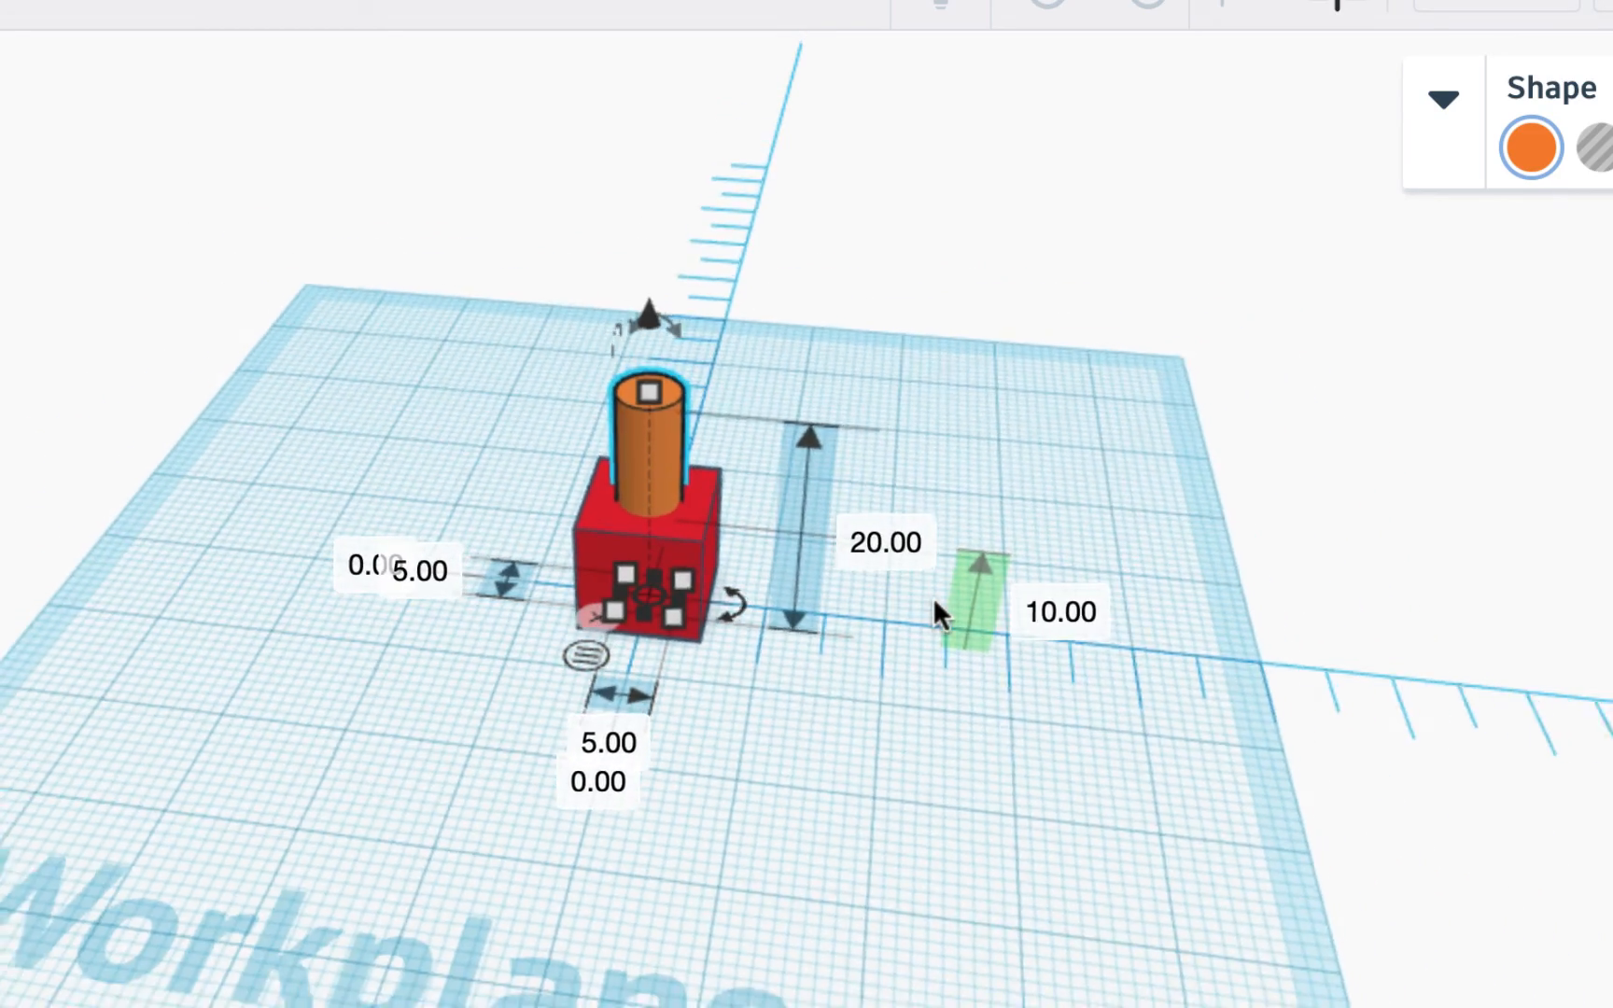
scroll(934, 602, up, 5)
scroll(934, 602, up, 5)
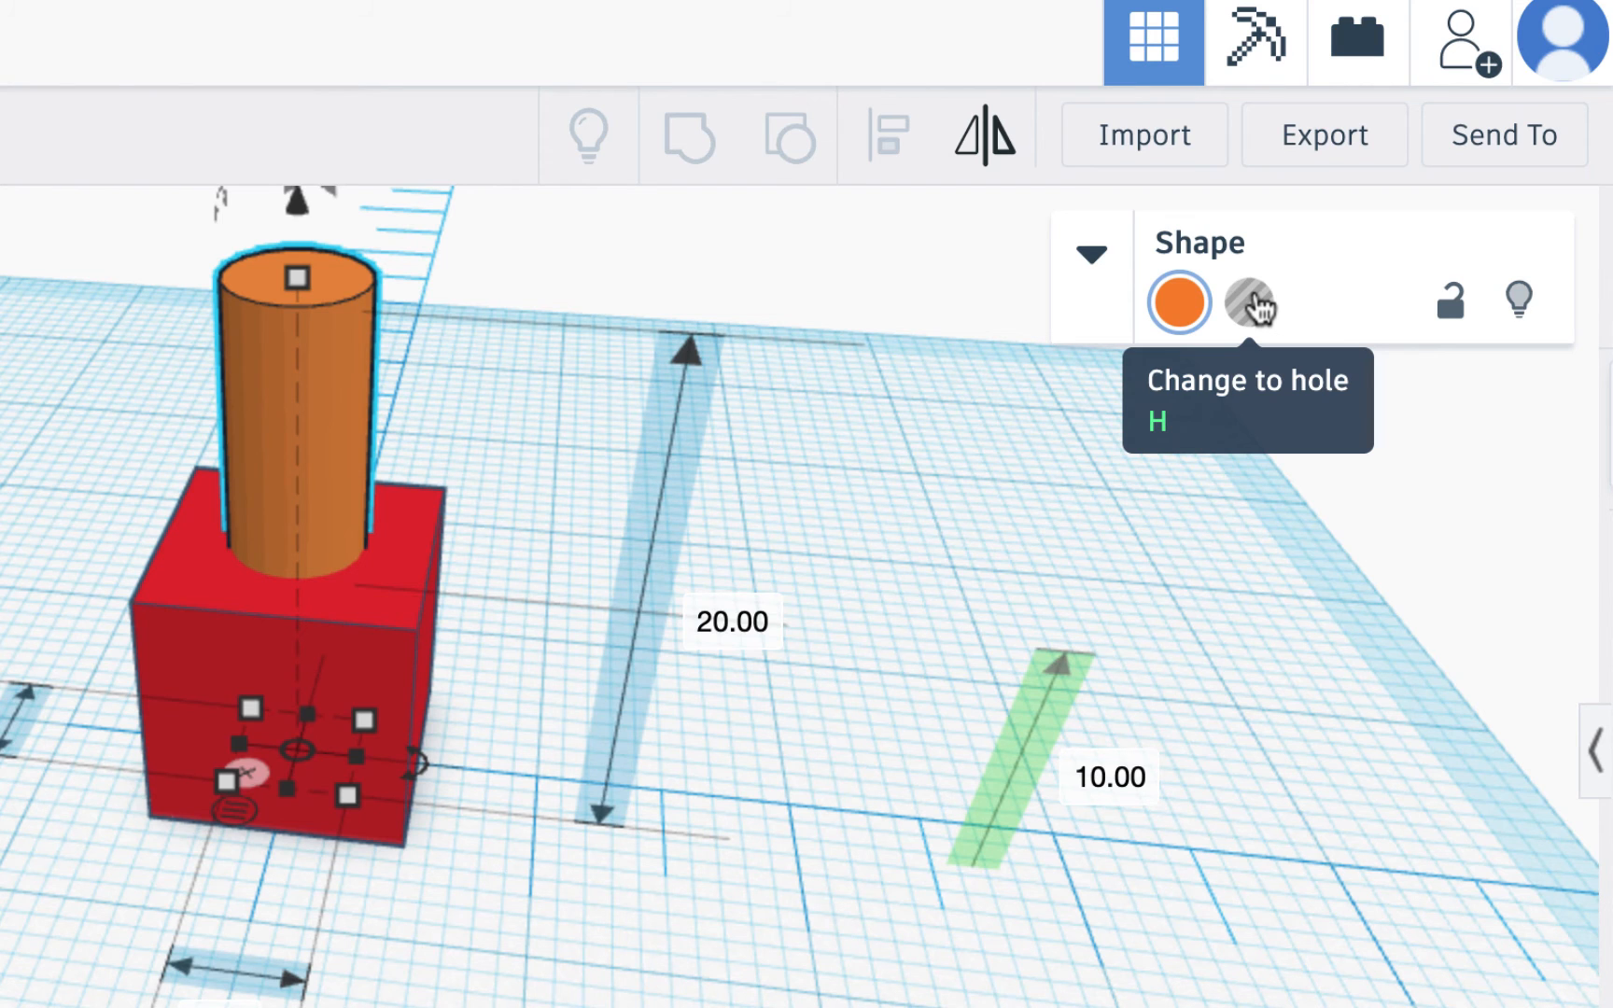
click(1252, 306)
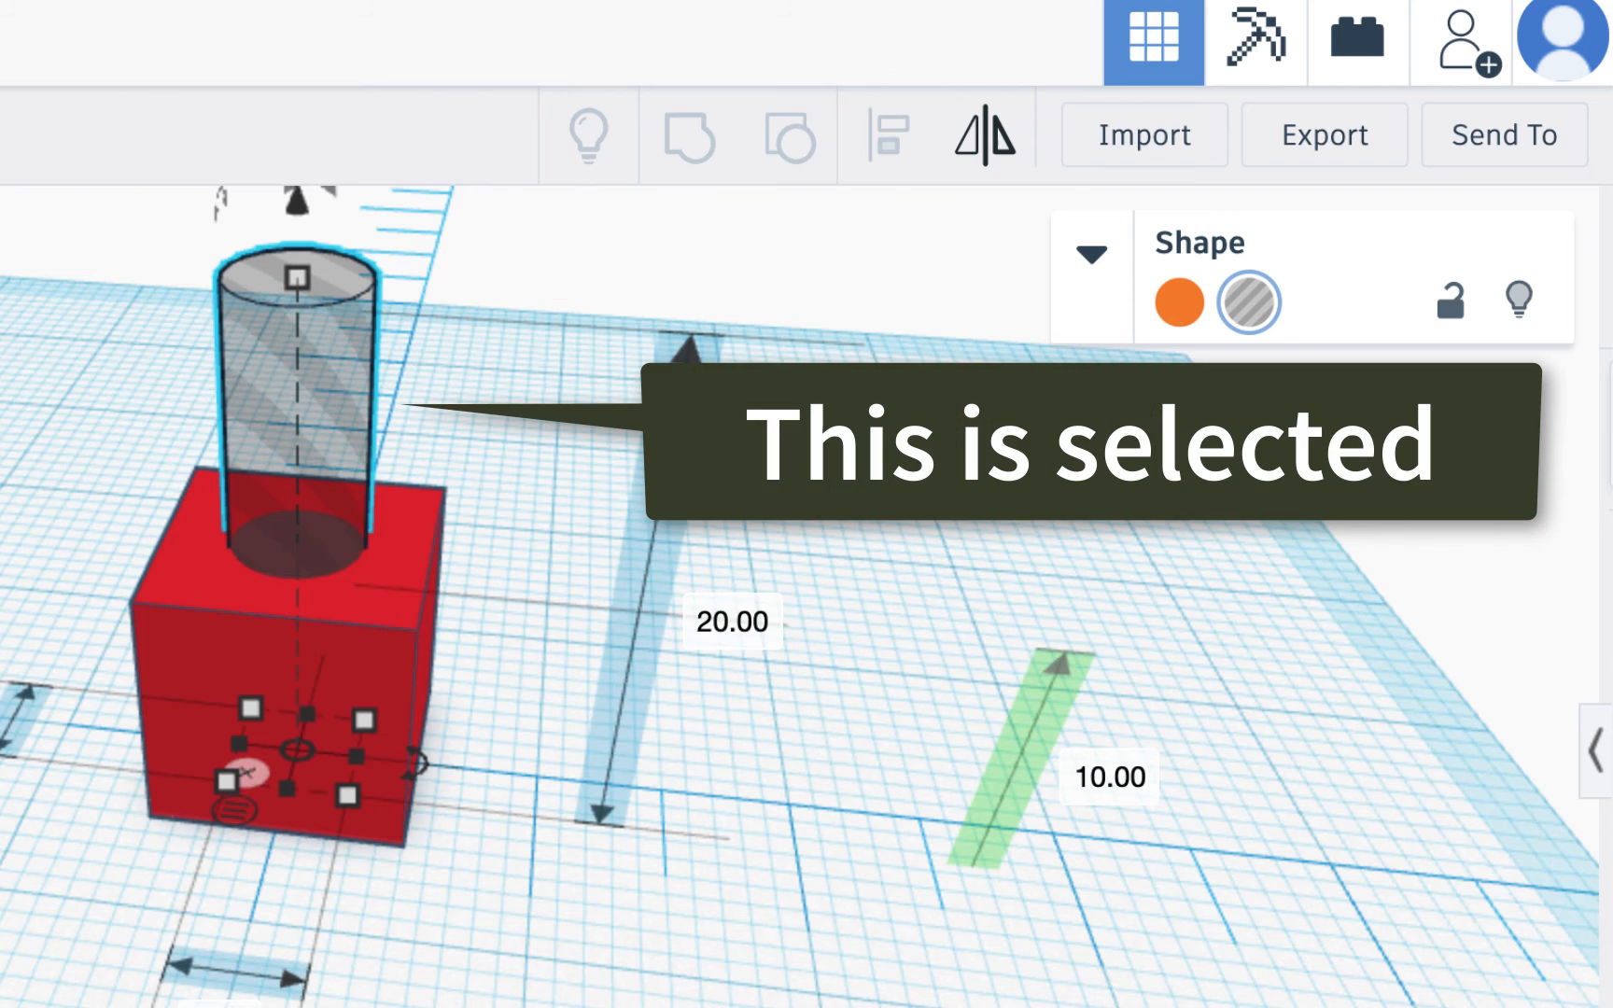
click(952, 457)
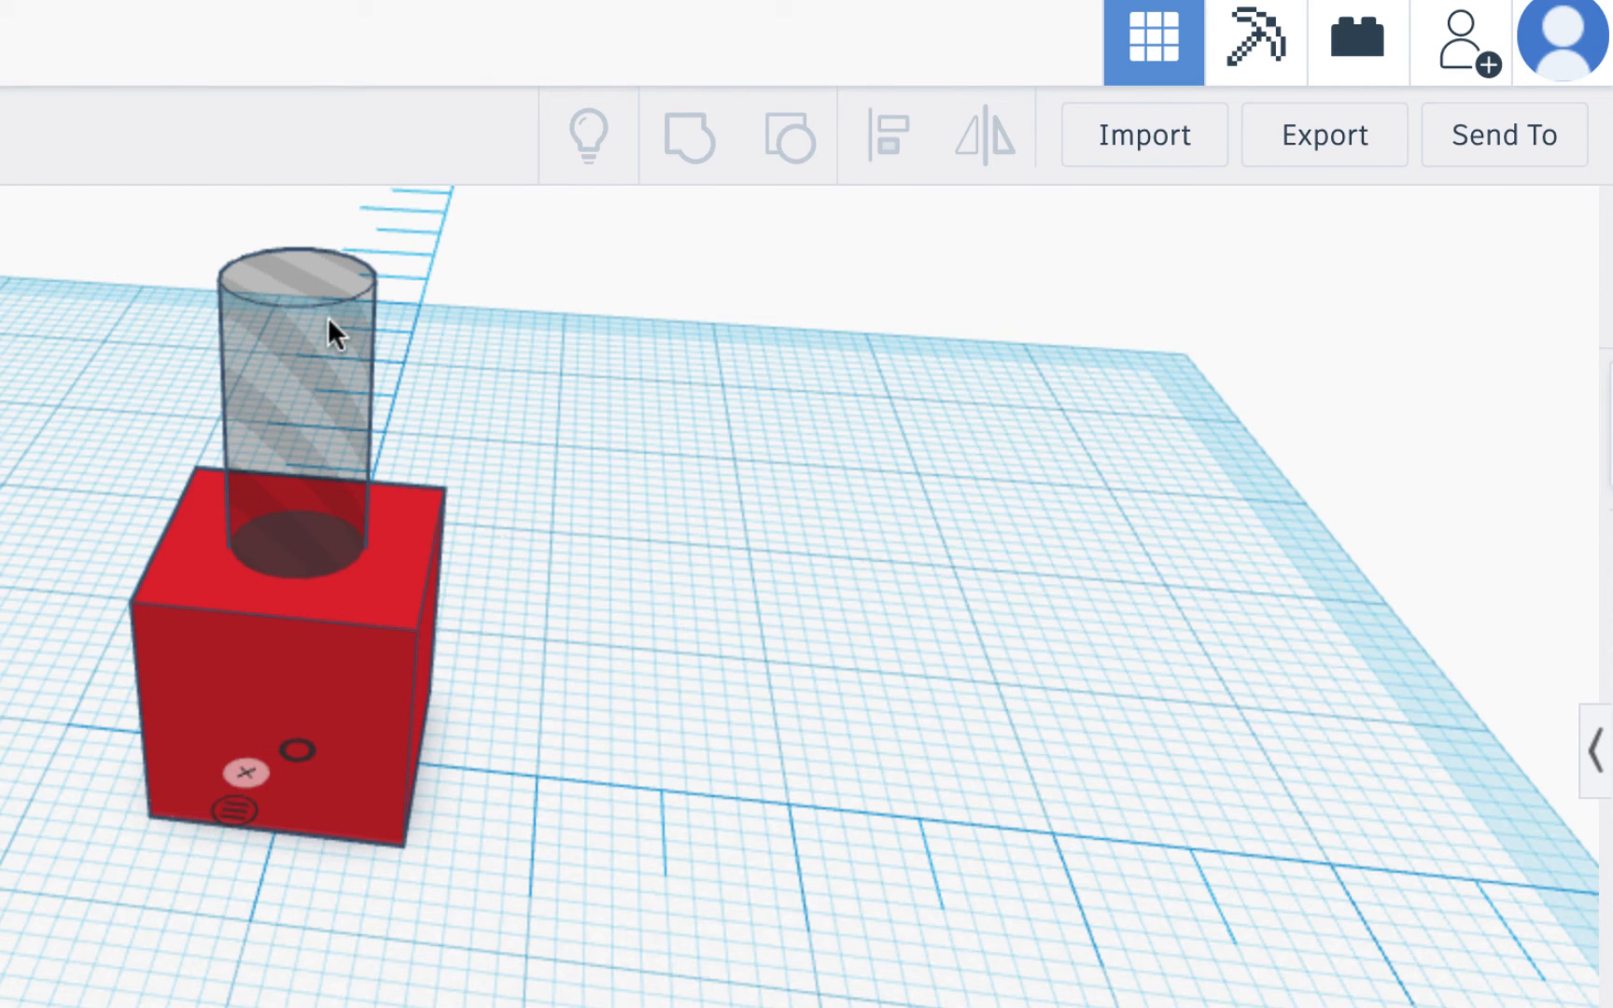
- Select the hole cylinder together with the red cube and group them to cut a vertical hole through the cube, inspecting the cut
click(327, 319)
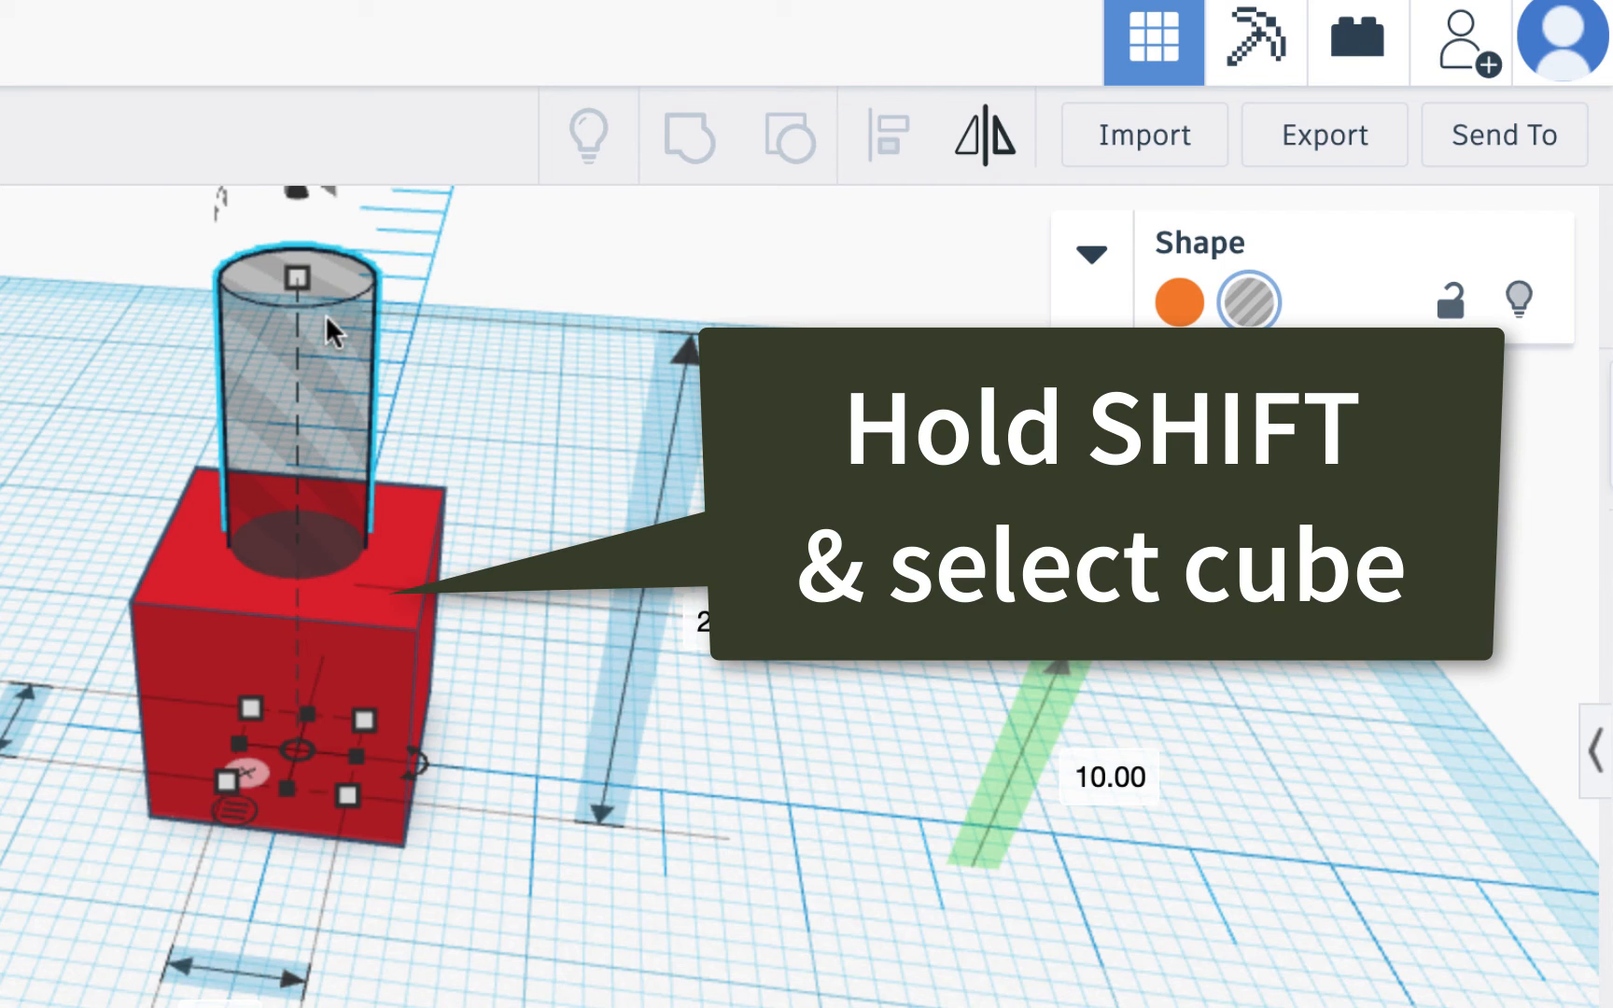
shift+click(178, 578)
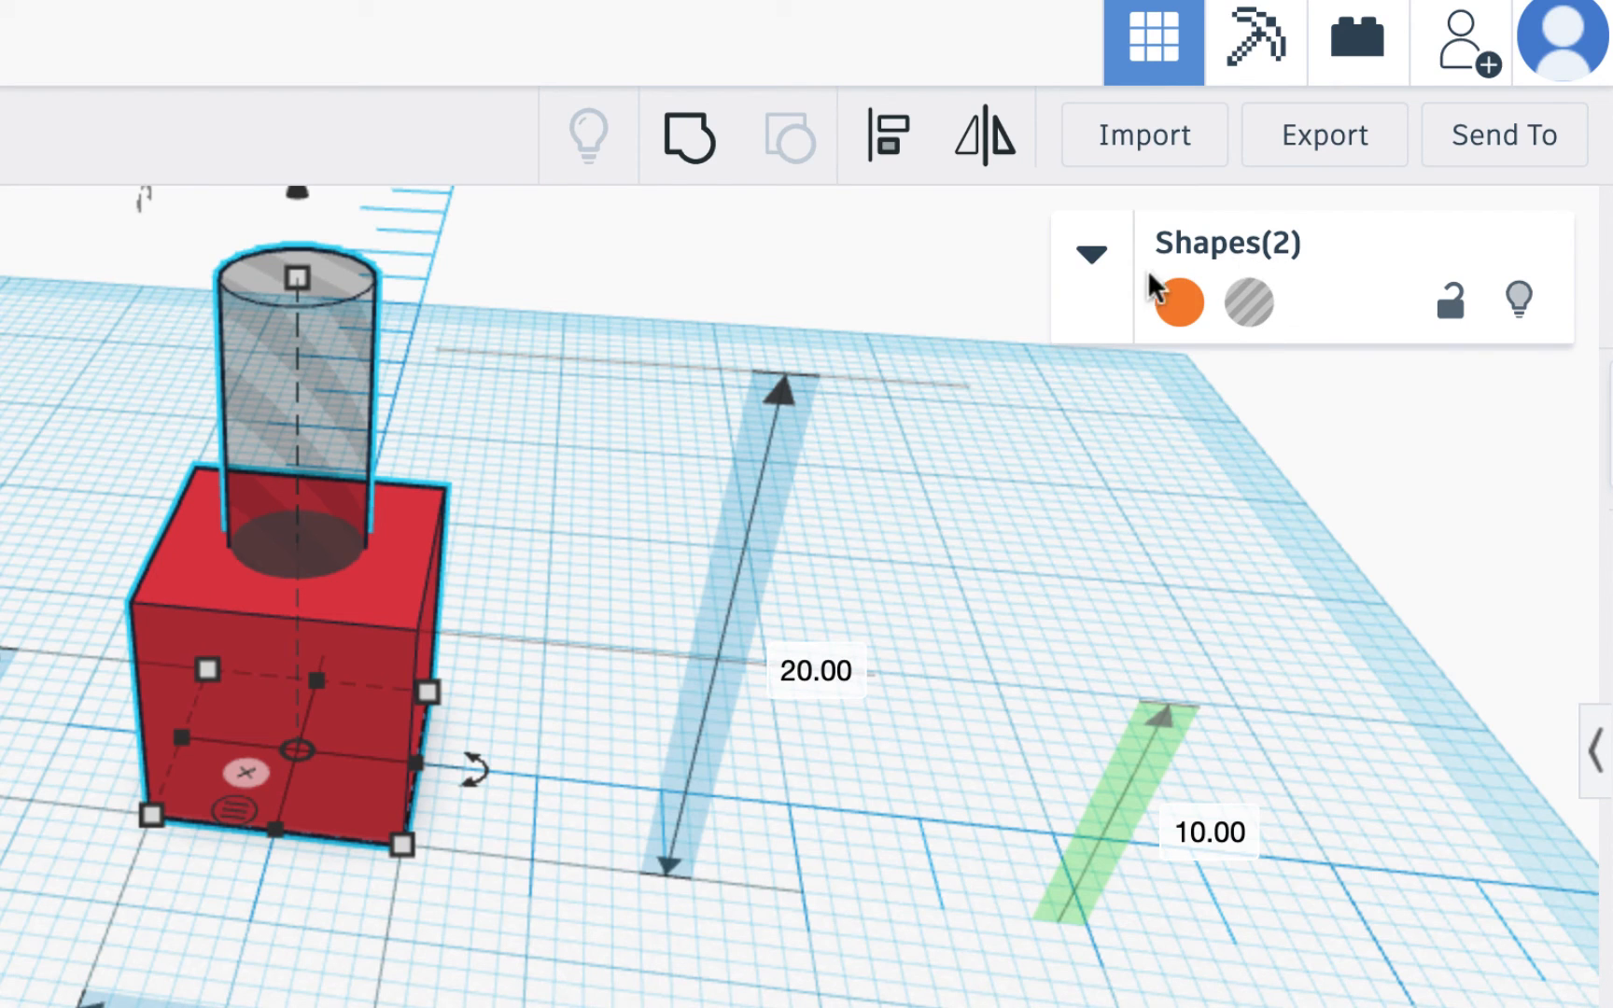
click(1092, 256)
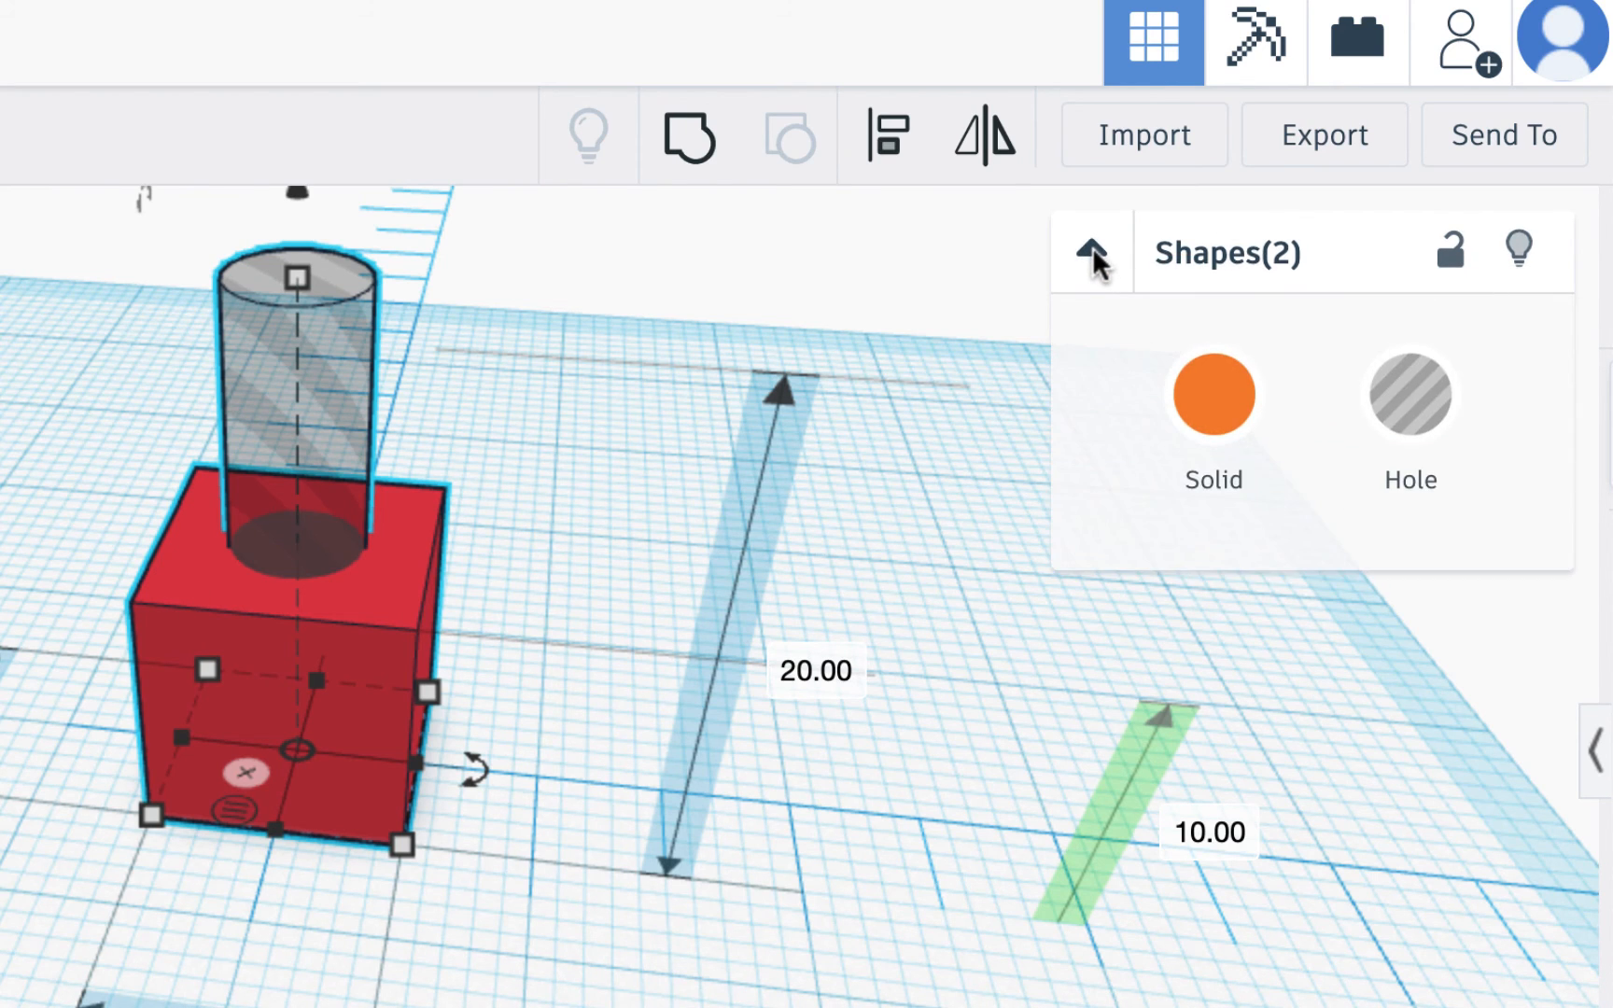
click(1094, 258)
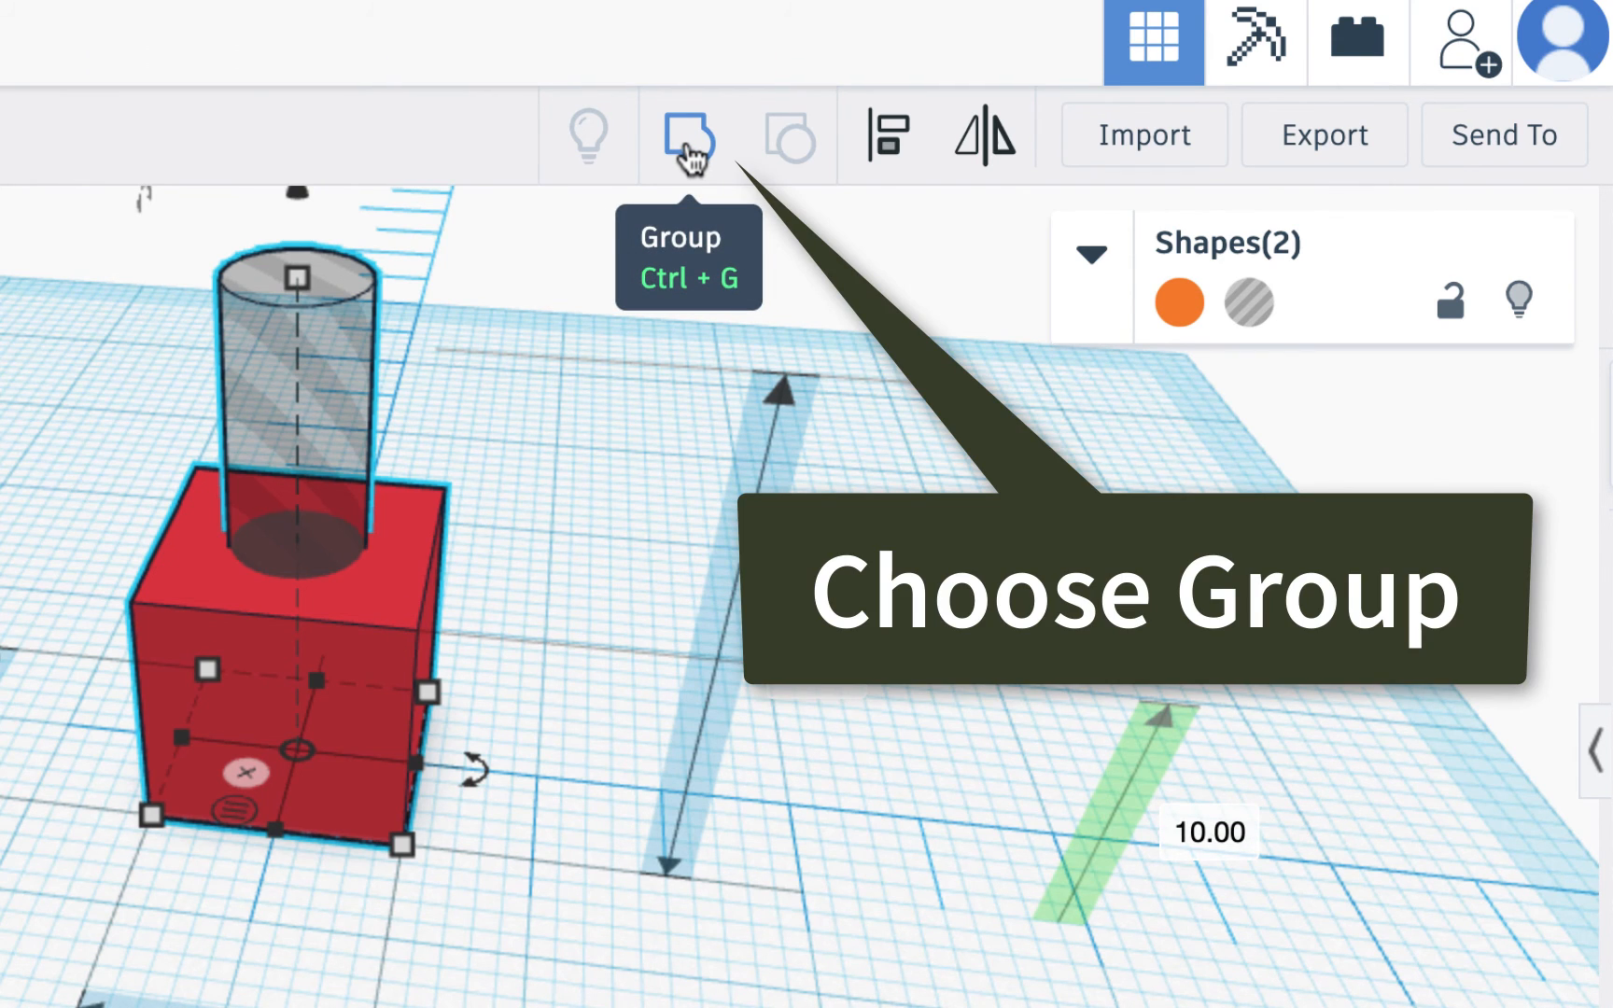
click(686, 146)
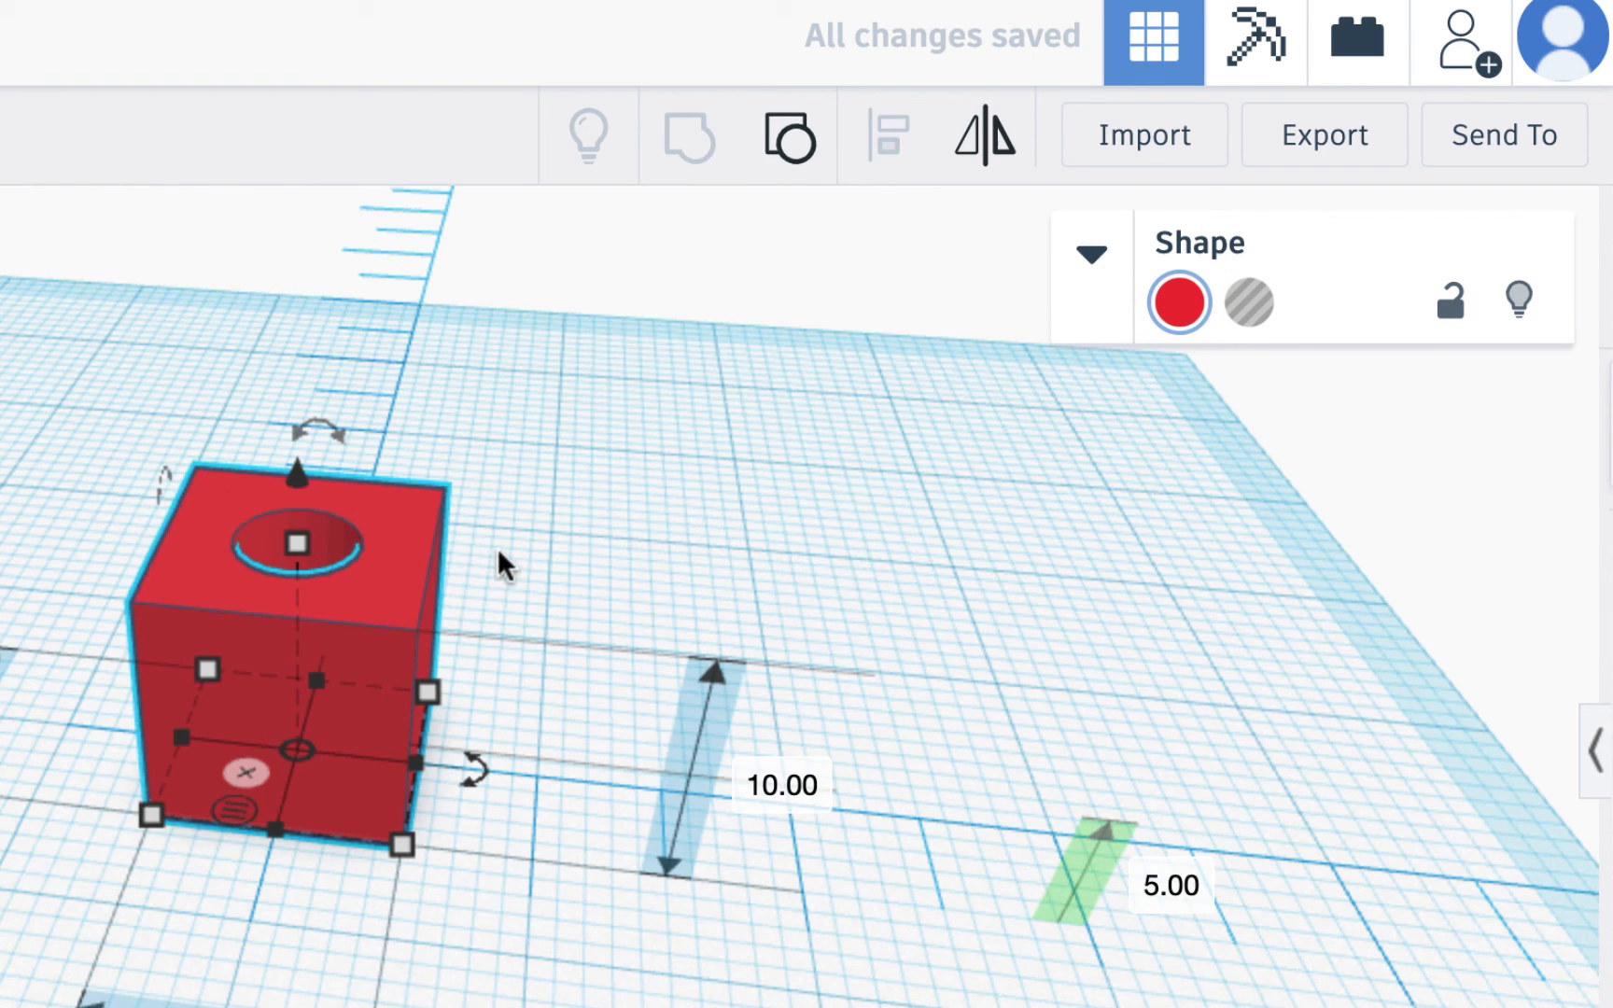
right_drag(496, 547, 396, 739)
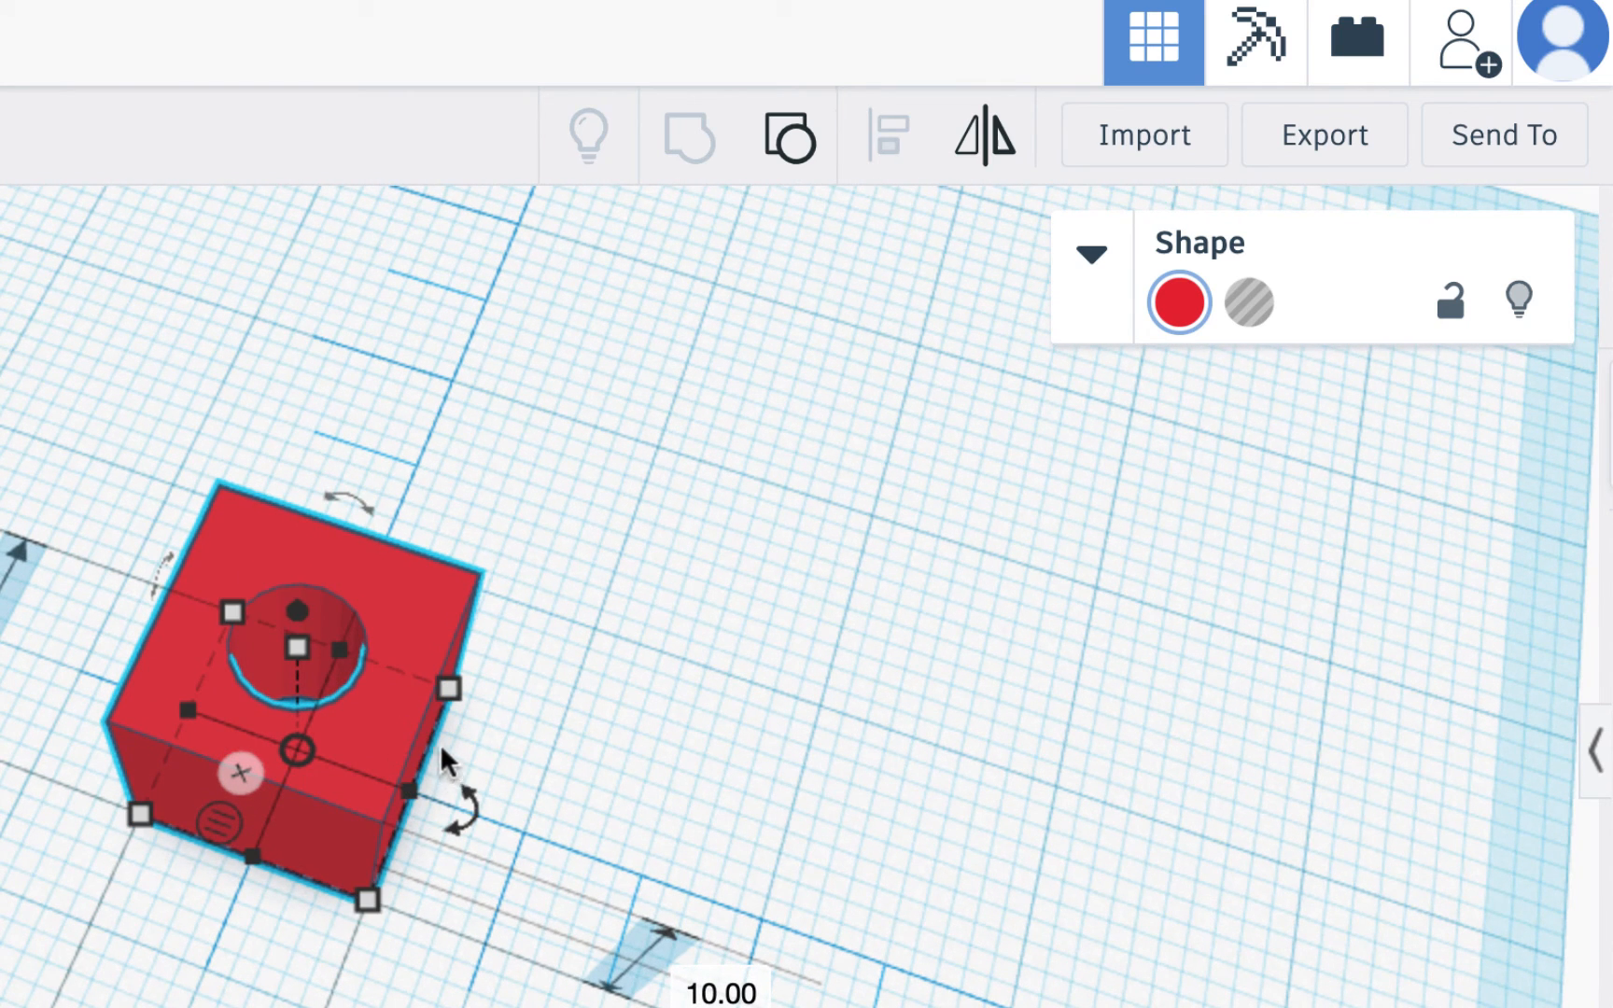
right_drag(458, 743, 483, 829)
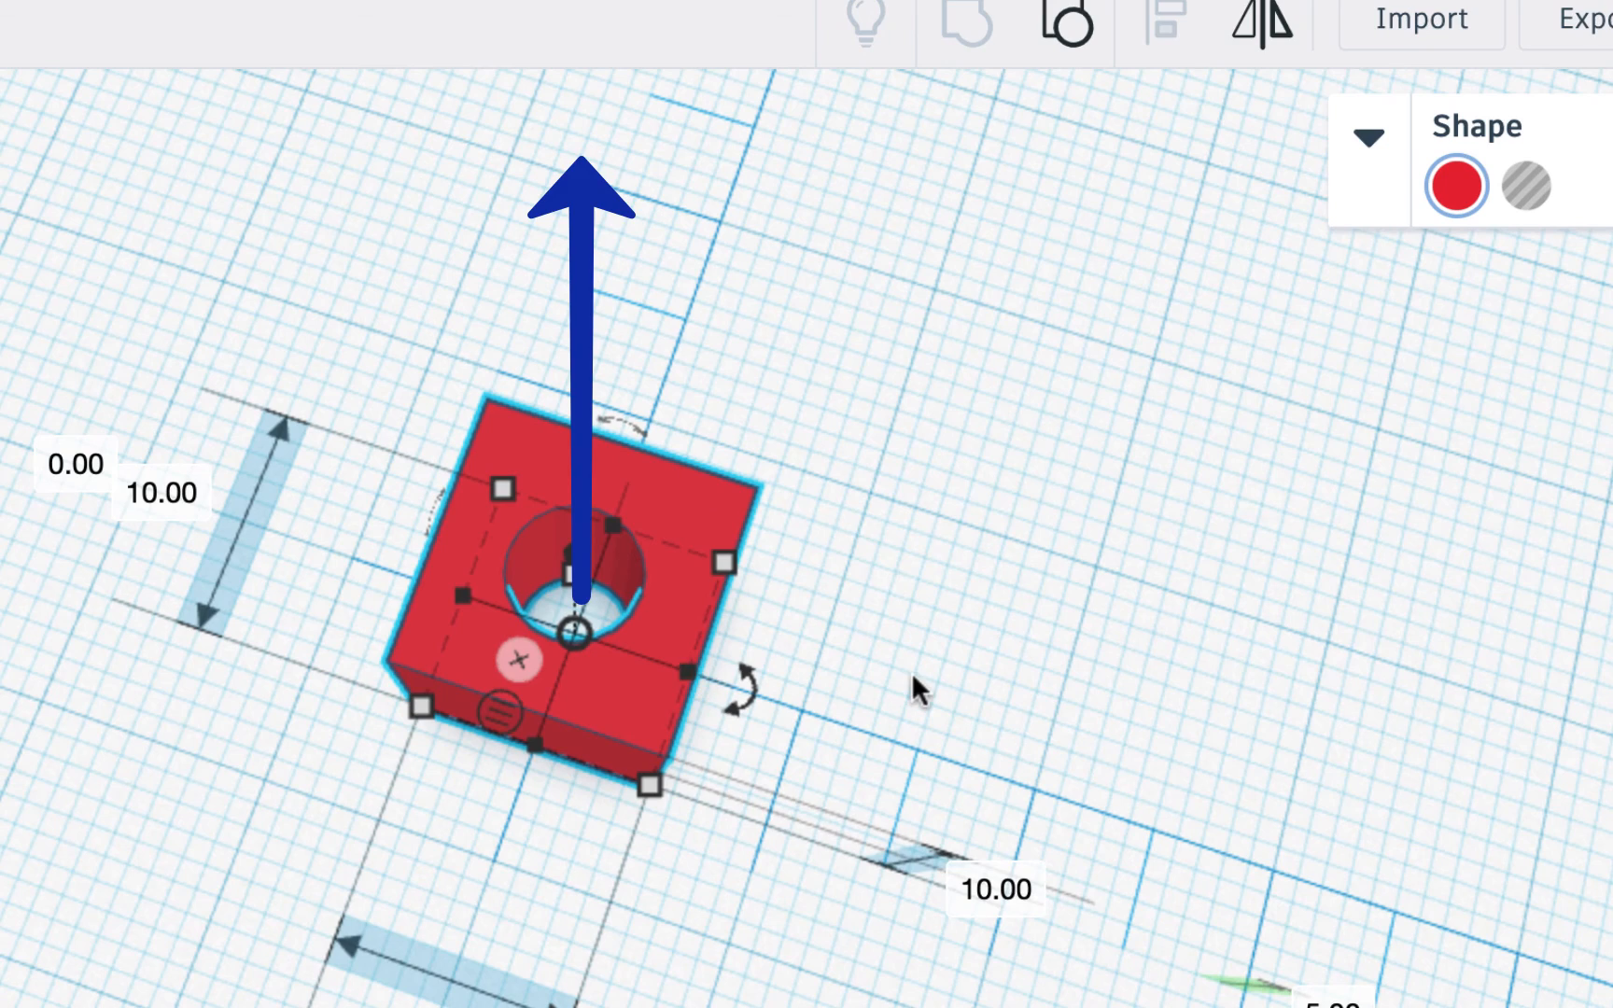
right_drag(910, 672, 918, 537)
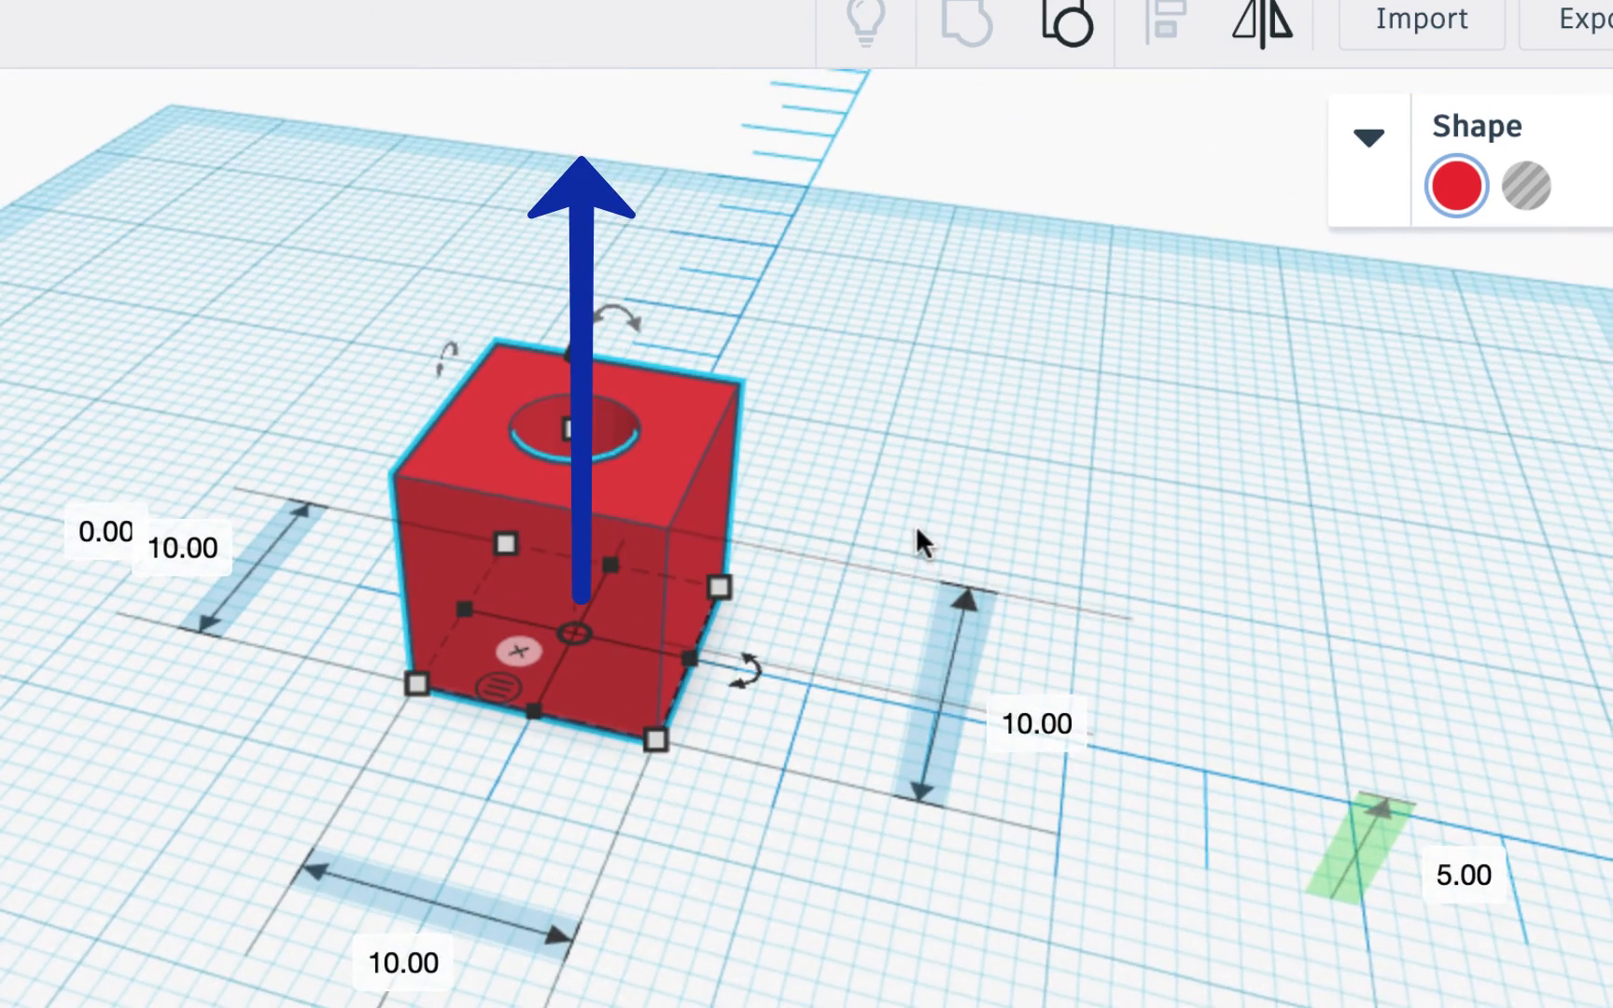